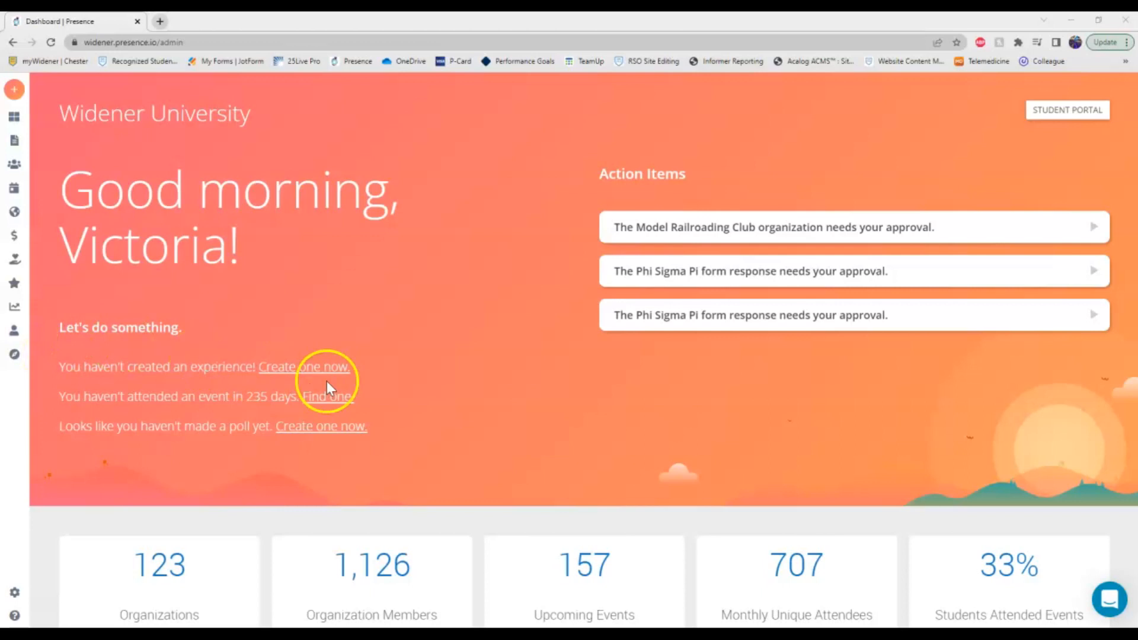
Start a new Event from the sidebar's + CREATE menu.
mouse_move(17, 134)
click(51, 89)
click(574, 210)
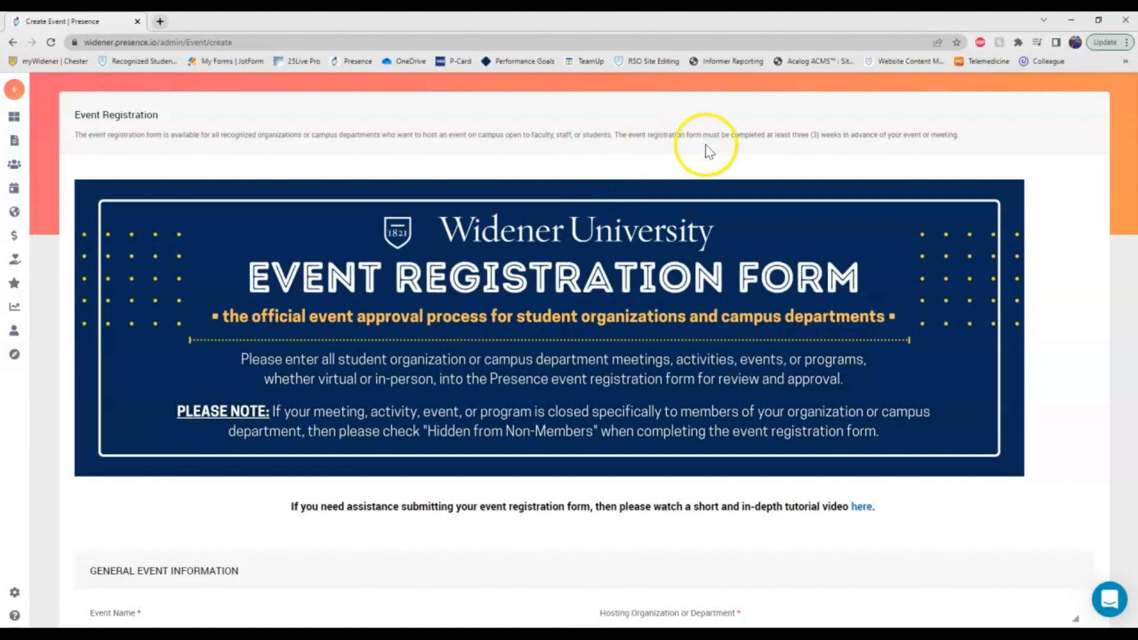
Highlight the 'at least three (3) weeks' advance-notice requirement in the form intro.
double_click(838, 135)
drag(838, 135, 768, 135)
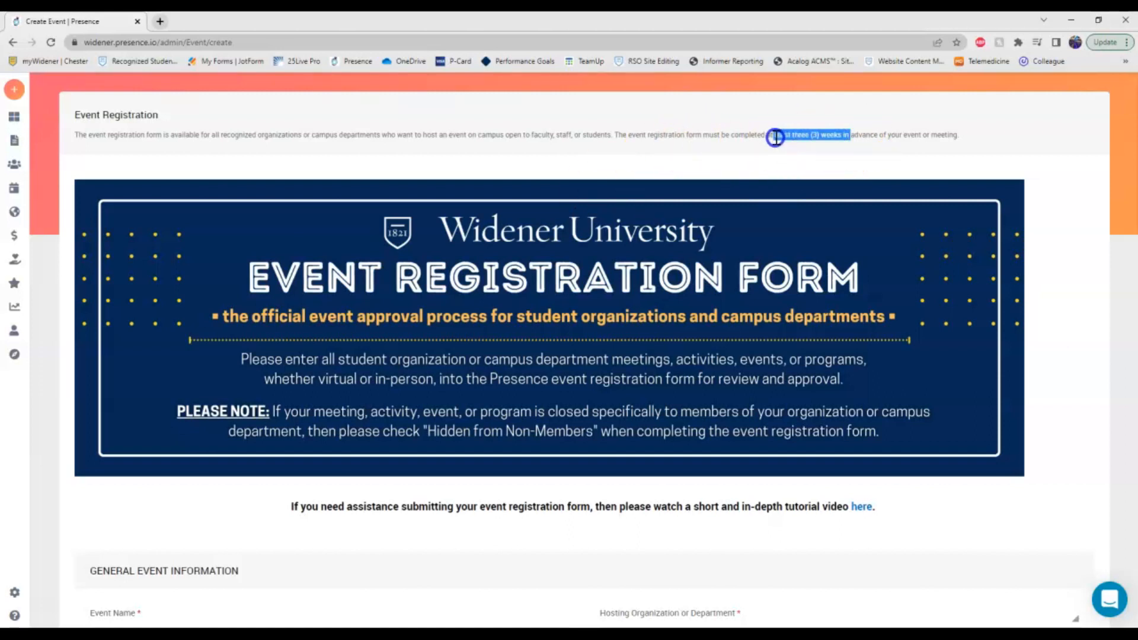
click(857, 176)
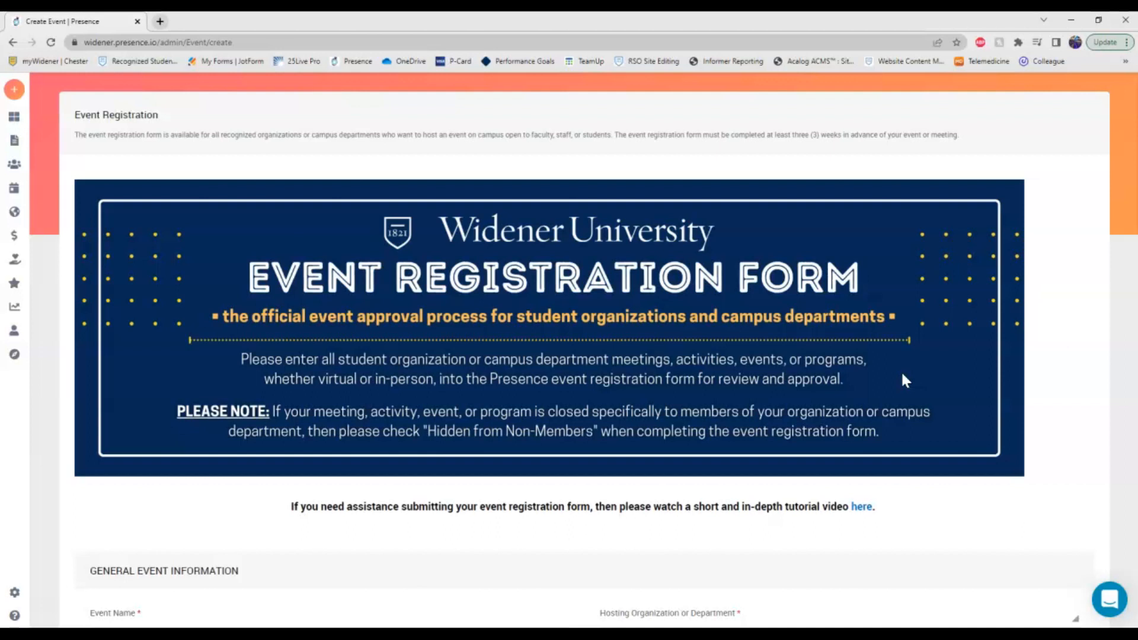
scroll(581, 362, down, 1)
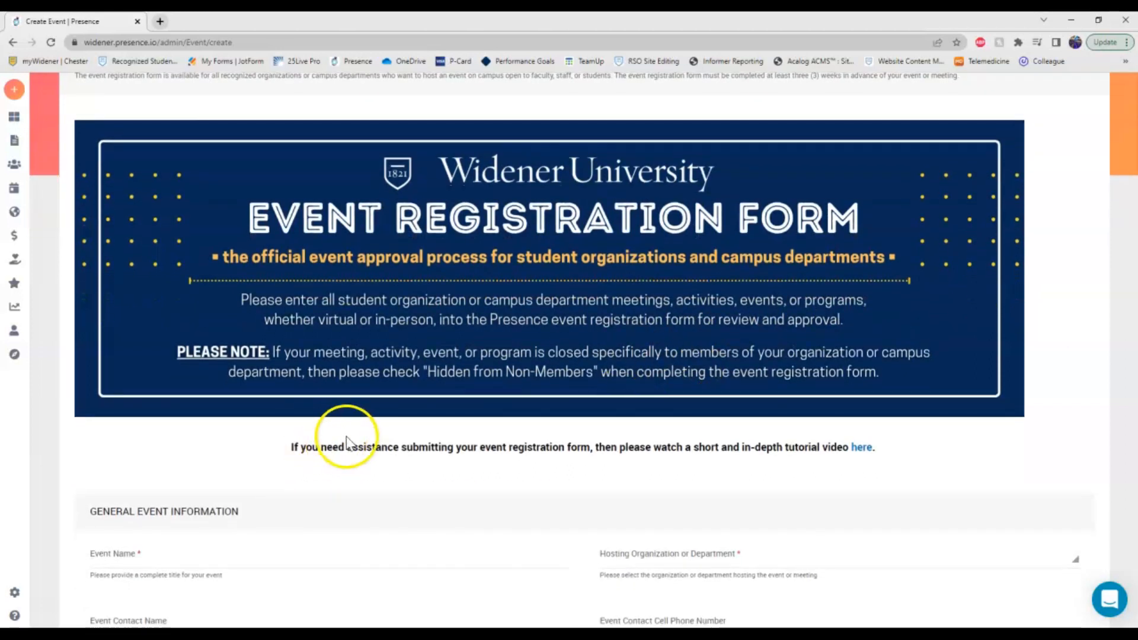
Name the event 'Test Event' and host it under Recognized Student Organization (RSO) Leaders.
scroll(338, 429, down, 1)
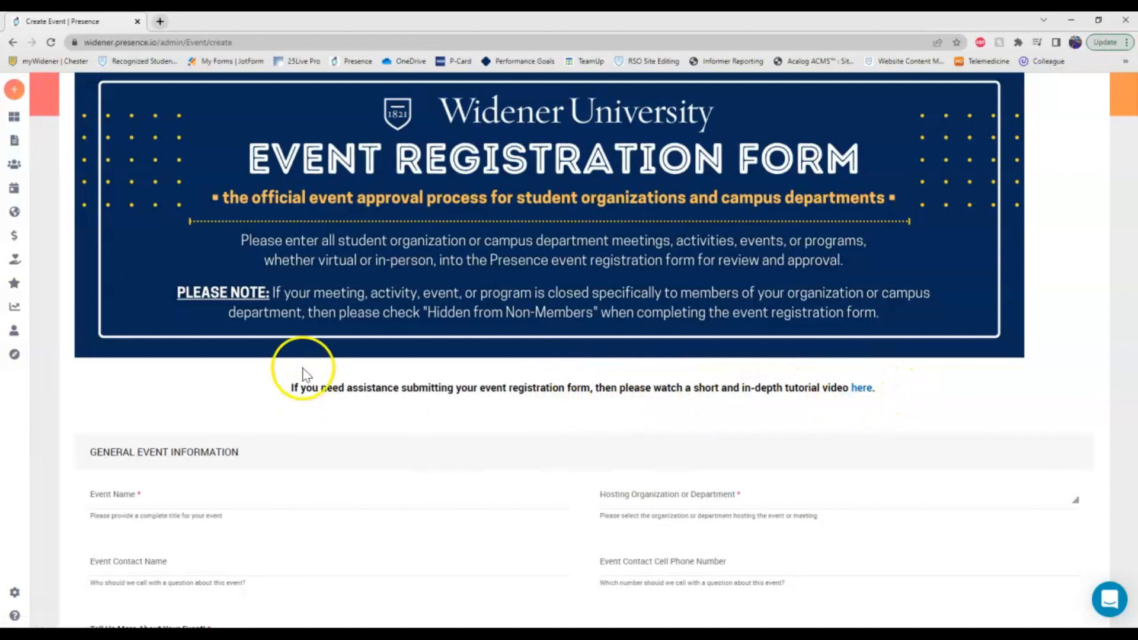
scroll(337, 364, down, 4)
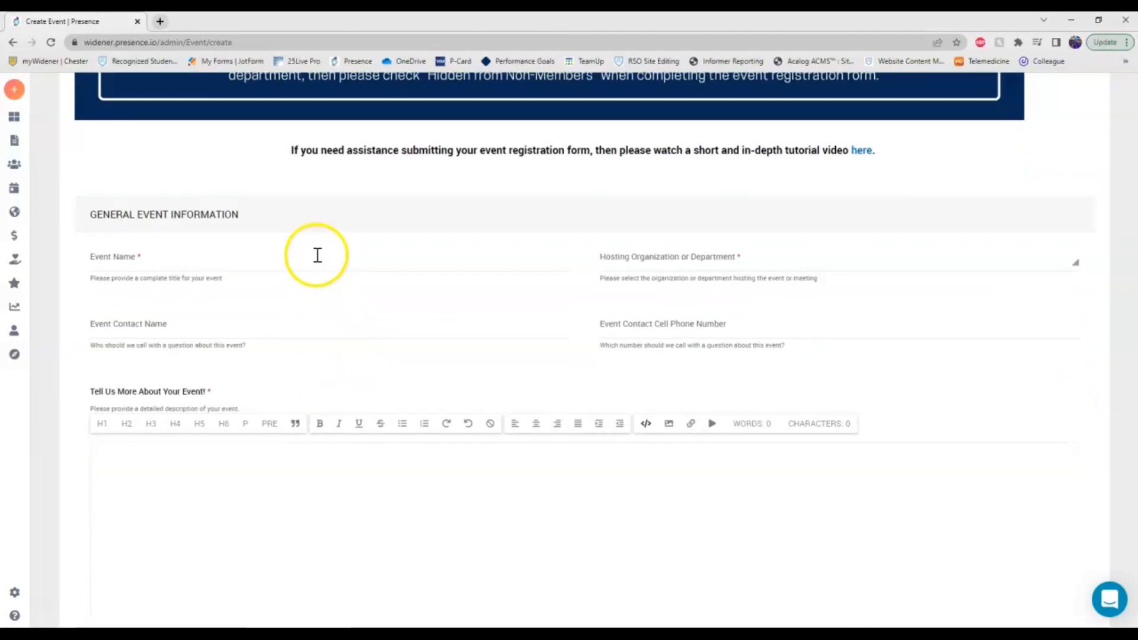
click(320, 259)
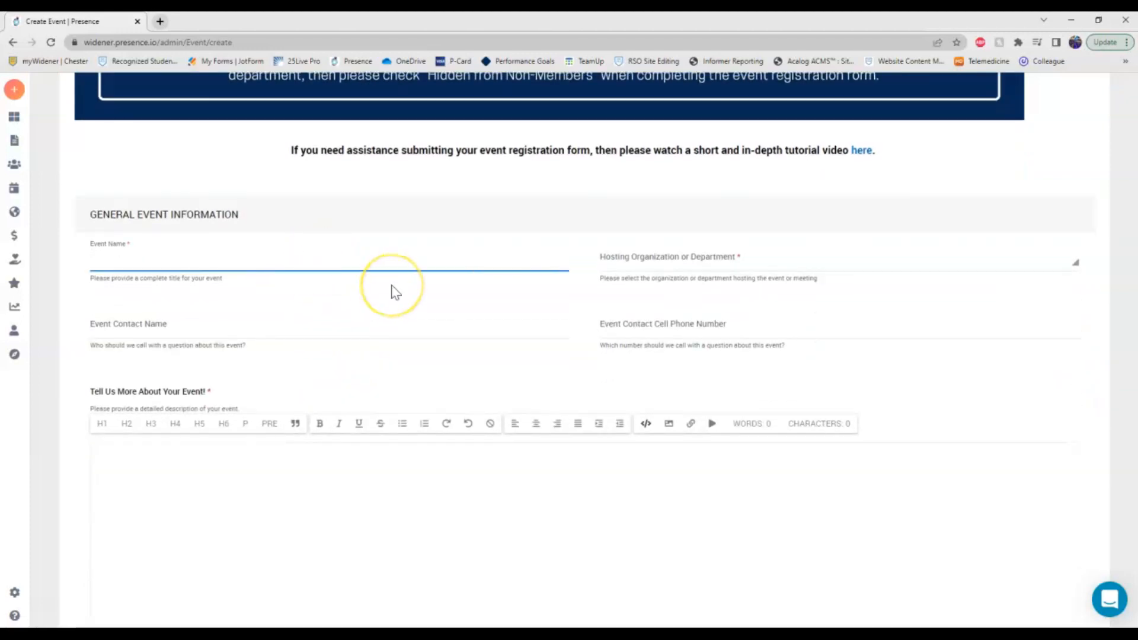
text(Test Event)
click(652, 263)
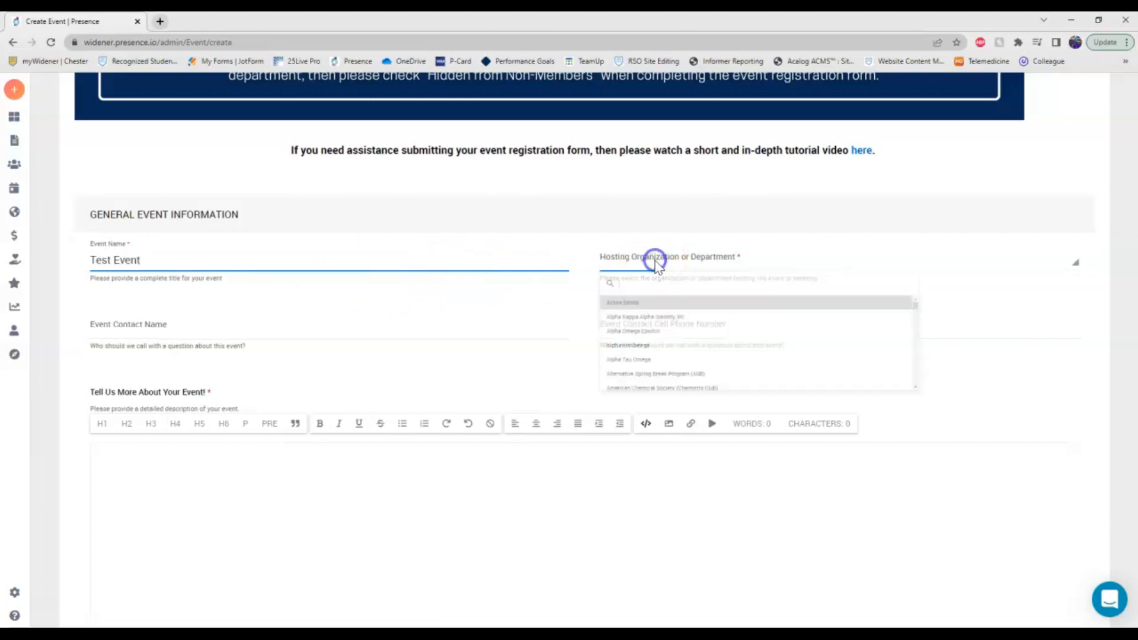
text(rso)
key(Return)
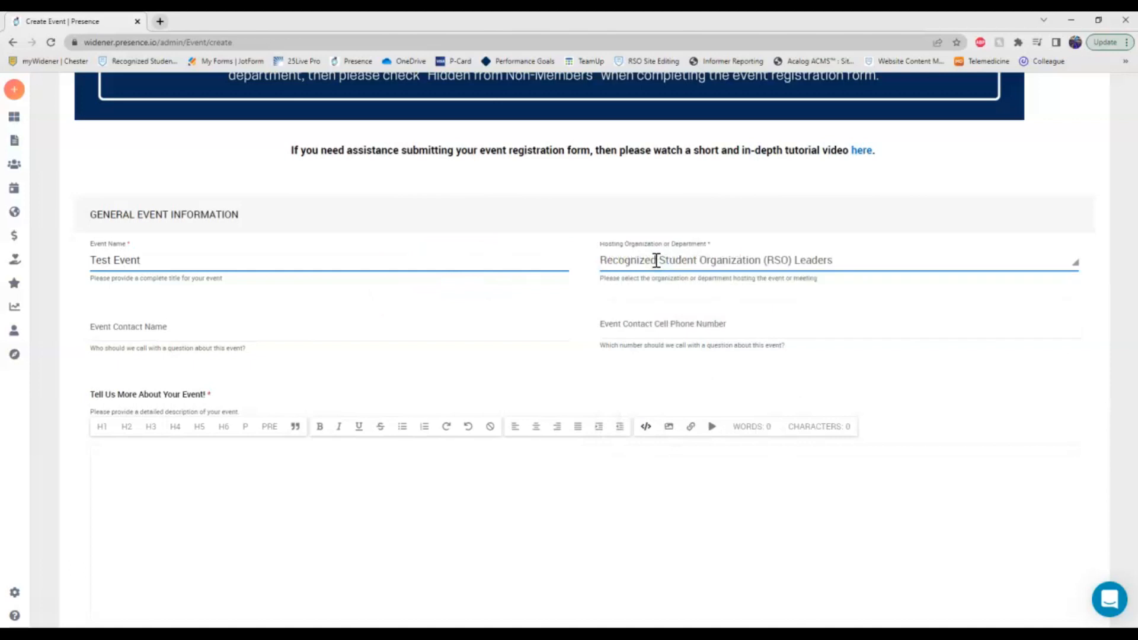
Fill in the event contact's name and phone extension.
click(505, 324)
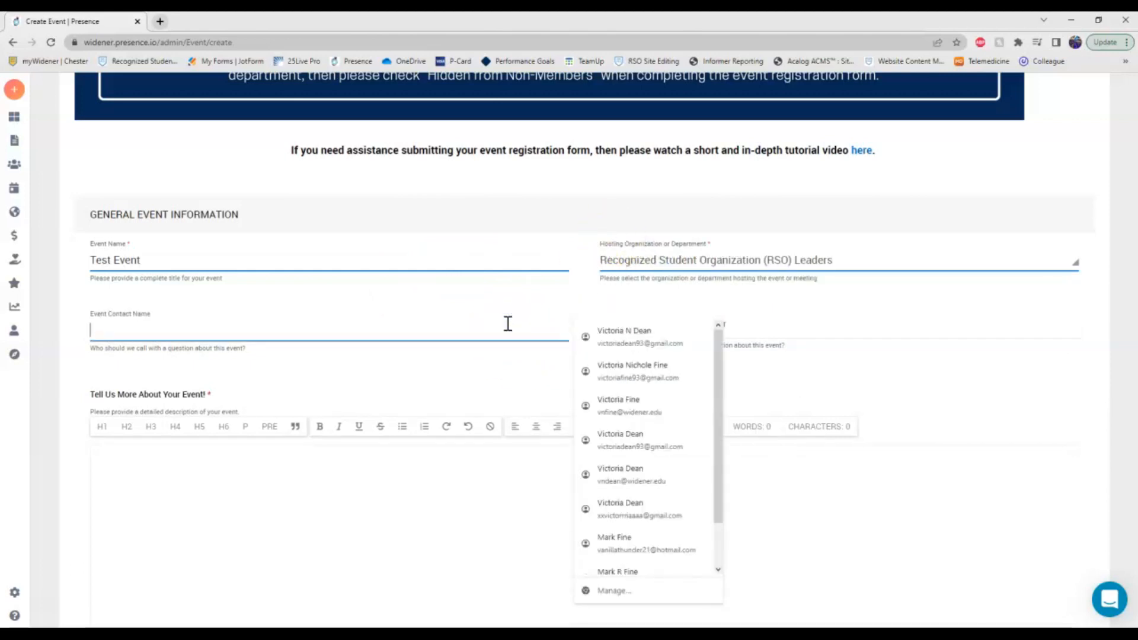
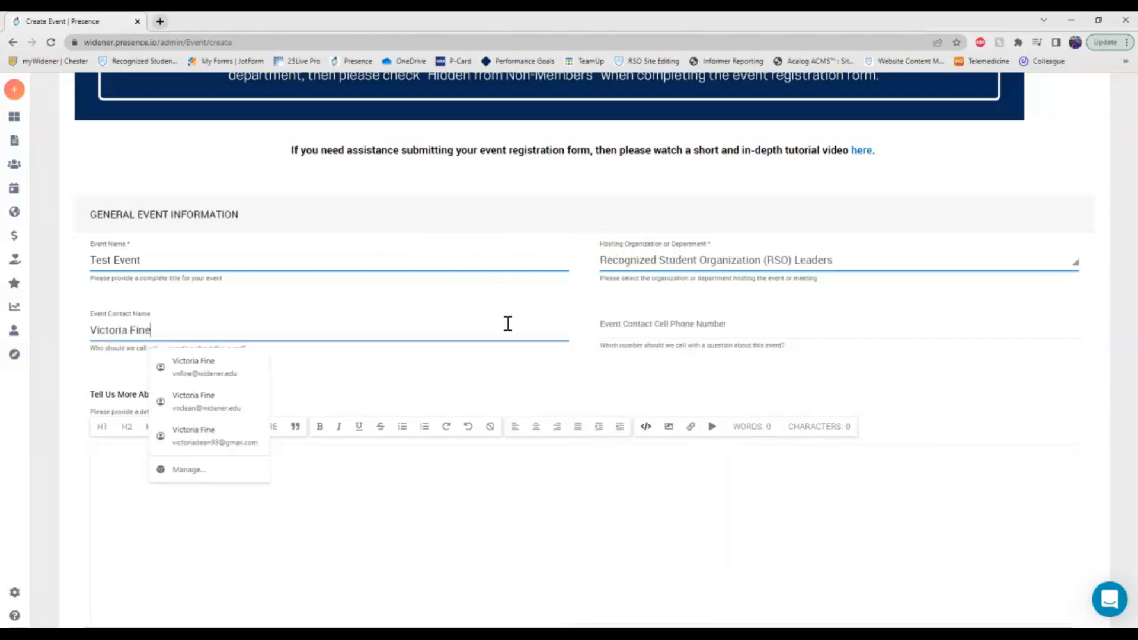
click(670, 330)
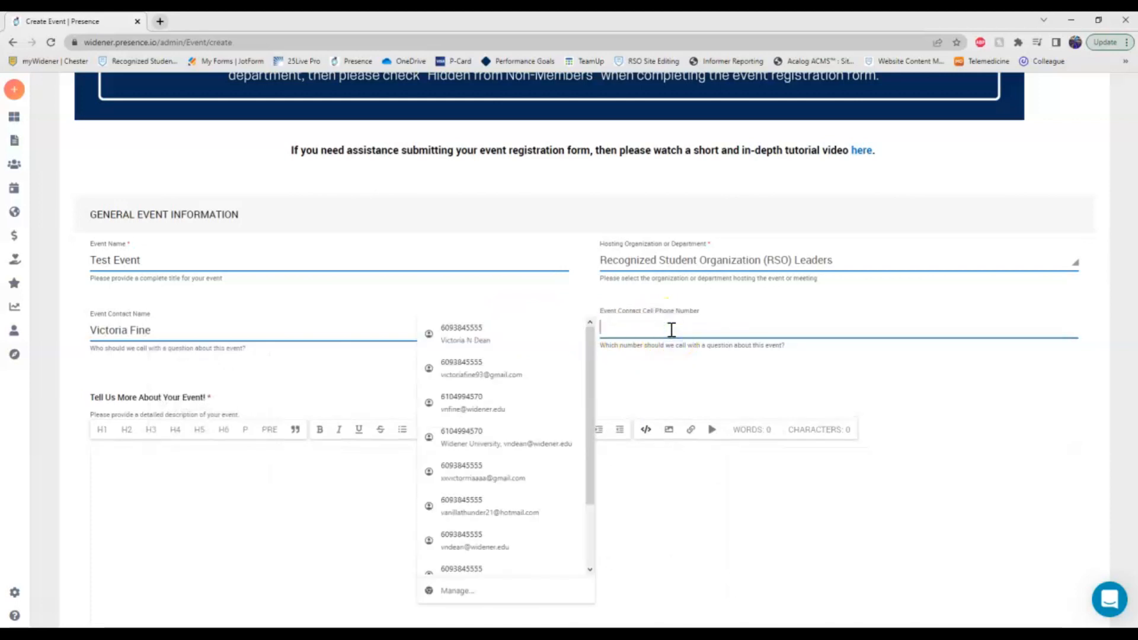
text(x4)
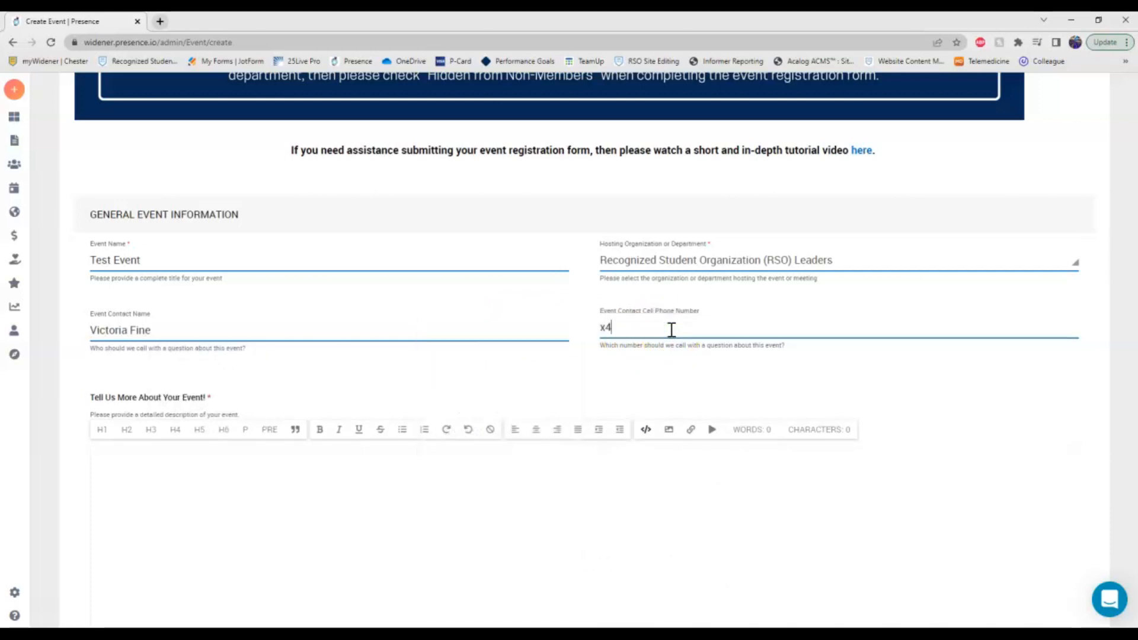
text(570)
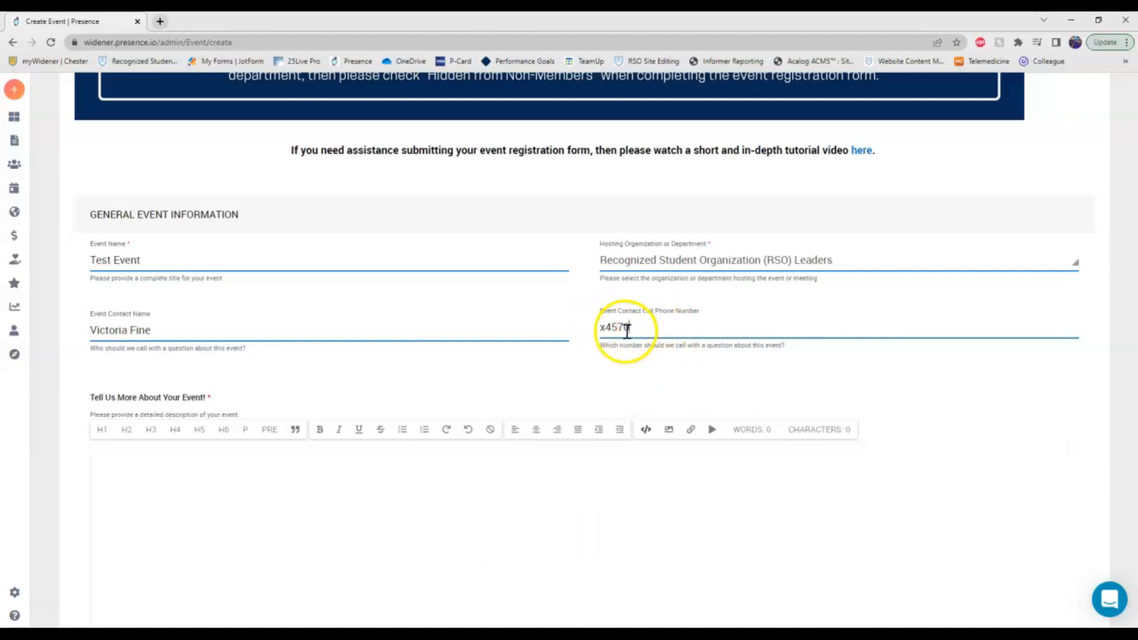
scroll(467, 391, down, 2)
click(406, 399)
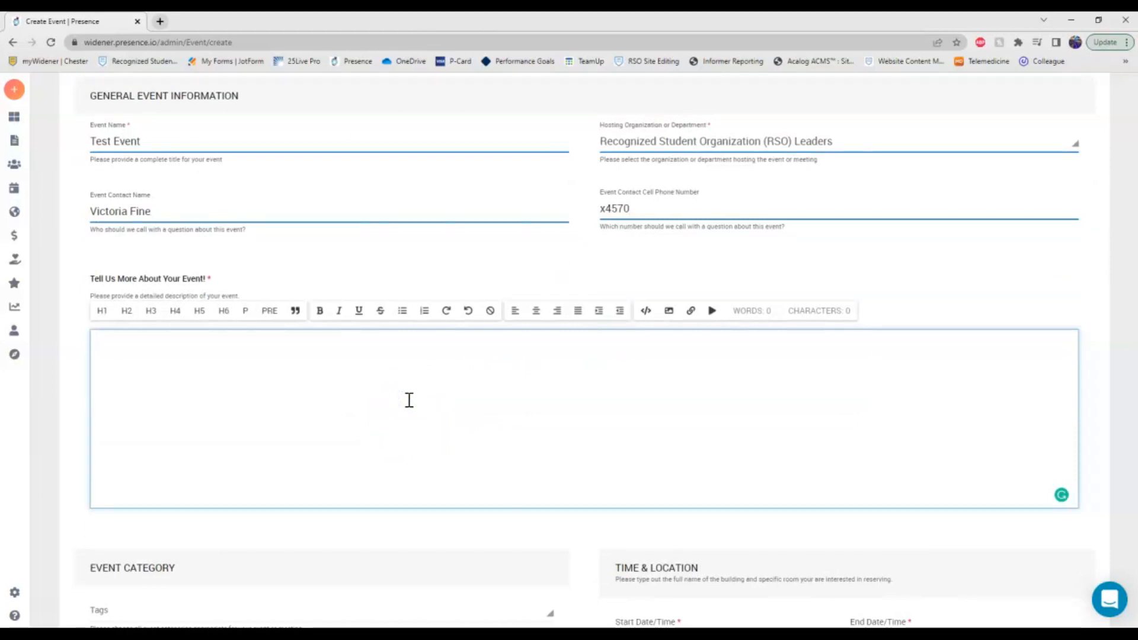
Enter the description 'This is a test event for the tutorial video.'.
text(This is)
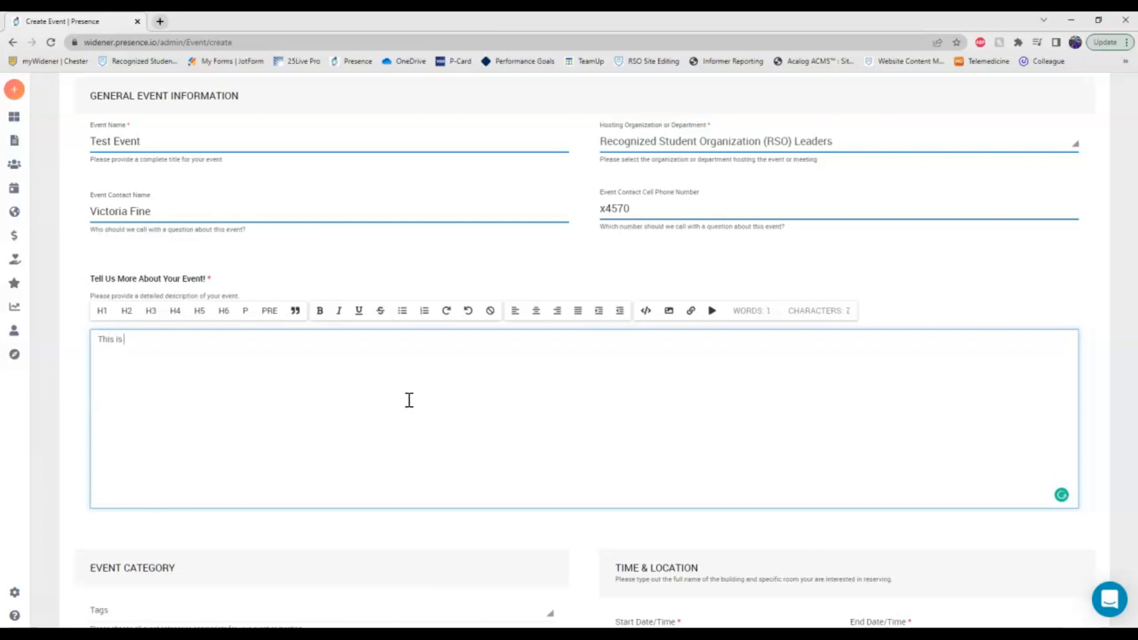
text( a test event for the tutorial video.)
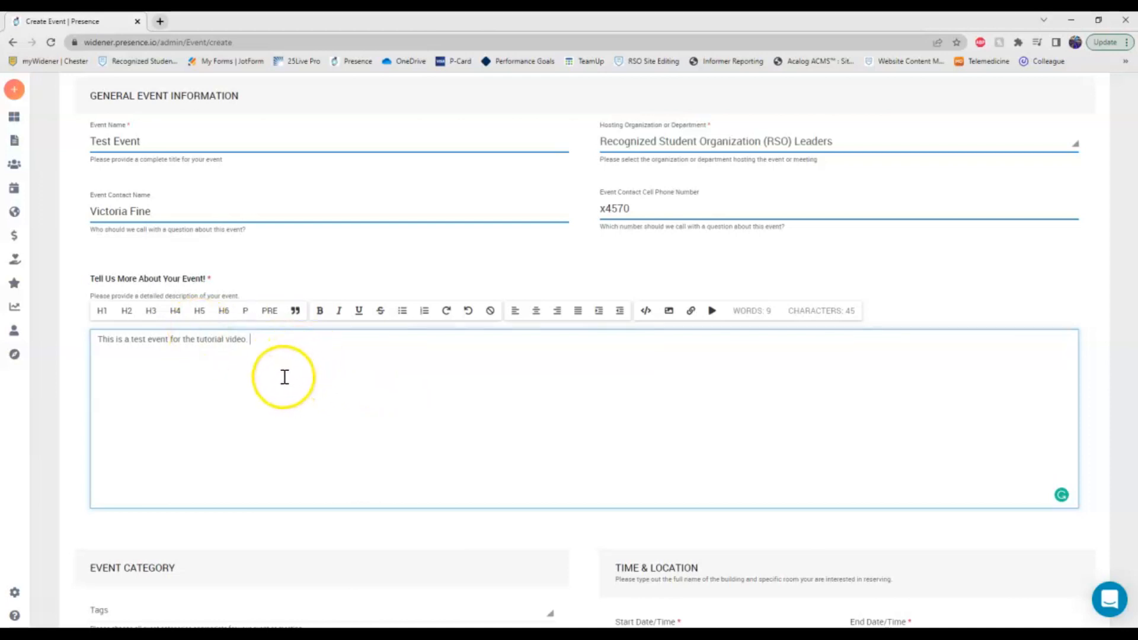
scroll(285, 367, down, 5)
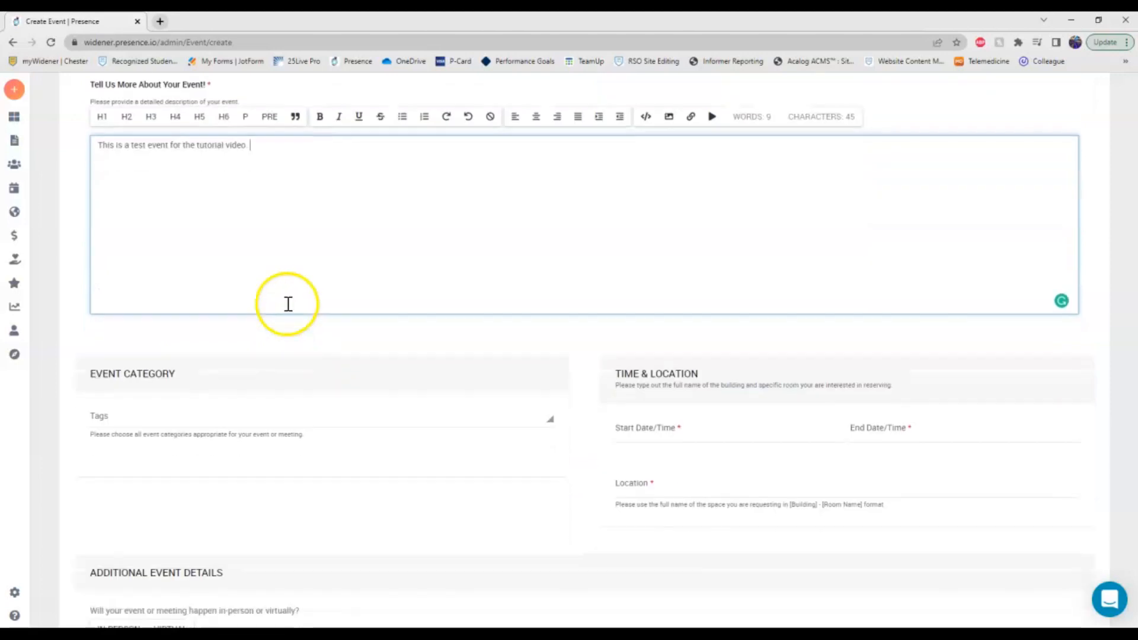
Add the In-Person Meeting tag under Event Category.
click(552, 318)
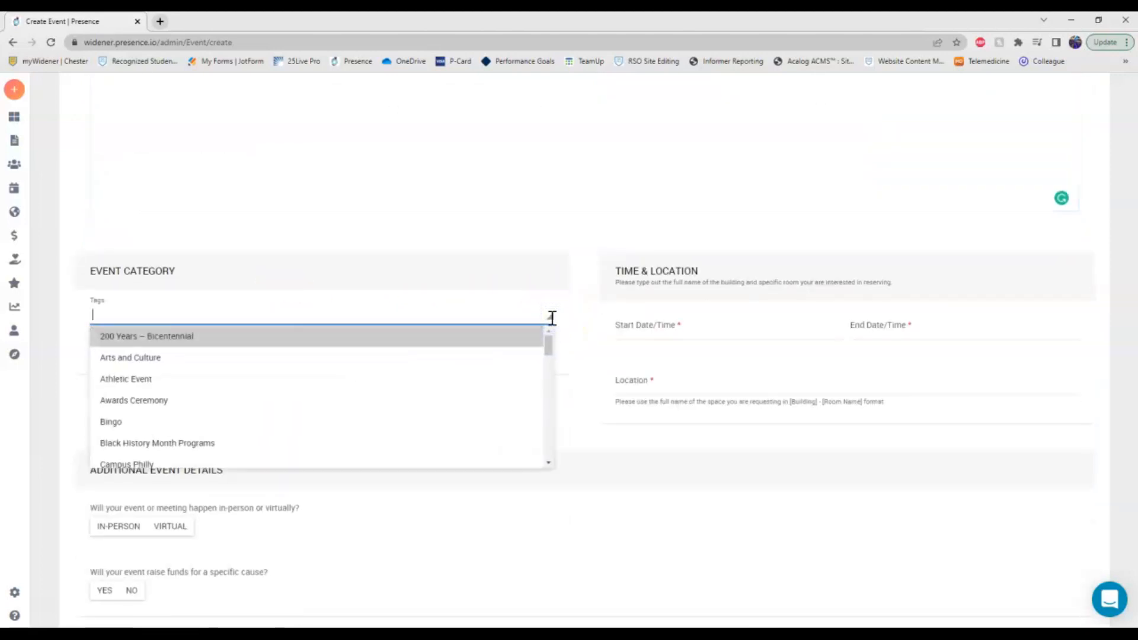
scroll(280, 427, down, 15)
scroll(174, 397, up, 5)
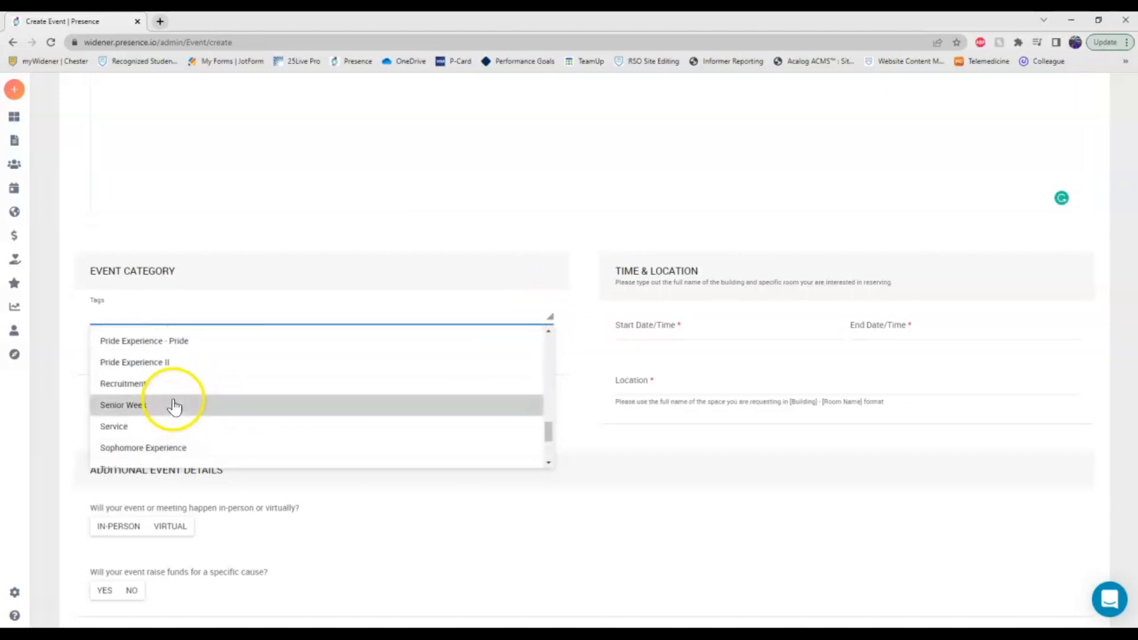
scroll(177, 401, up, 4)
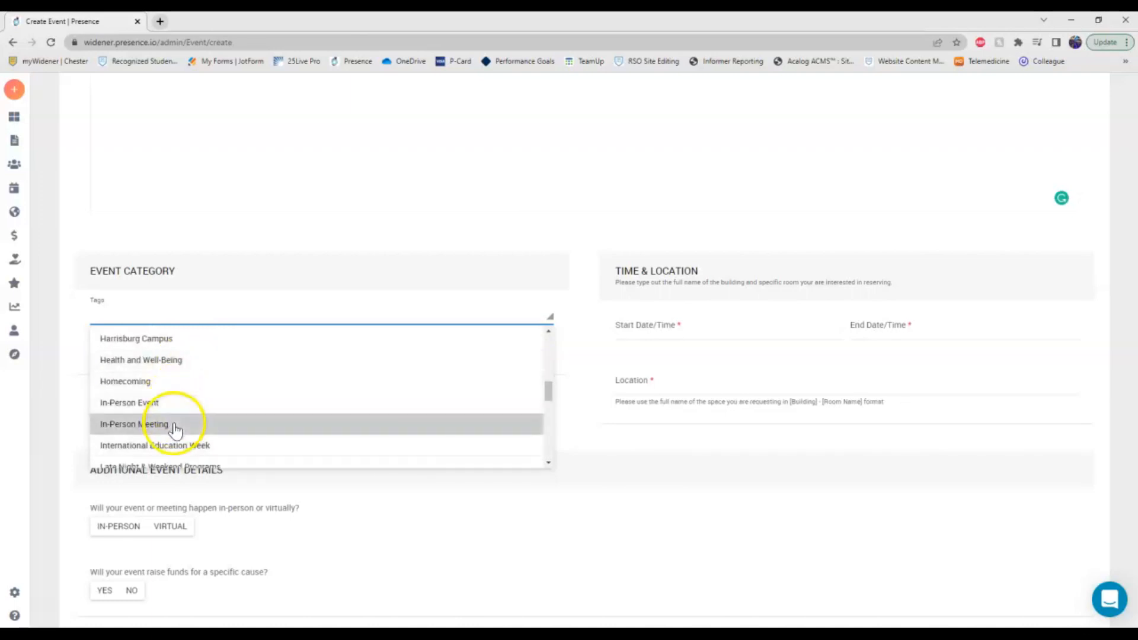
click(175, 425)
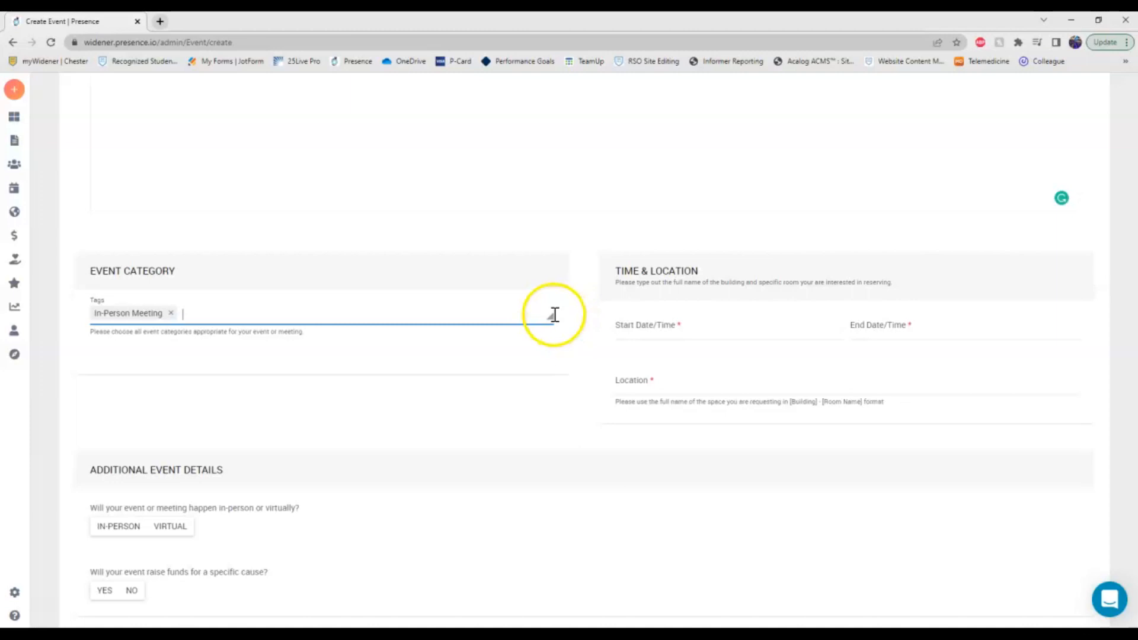
click(551, 314)
scroll(424, 412, down, 7)
scroll(424, 412, down, 3)
click(578, 284)
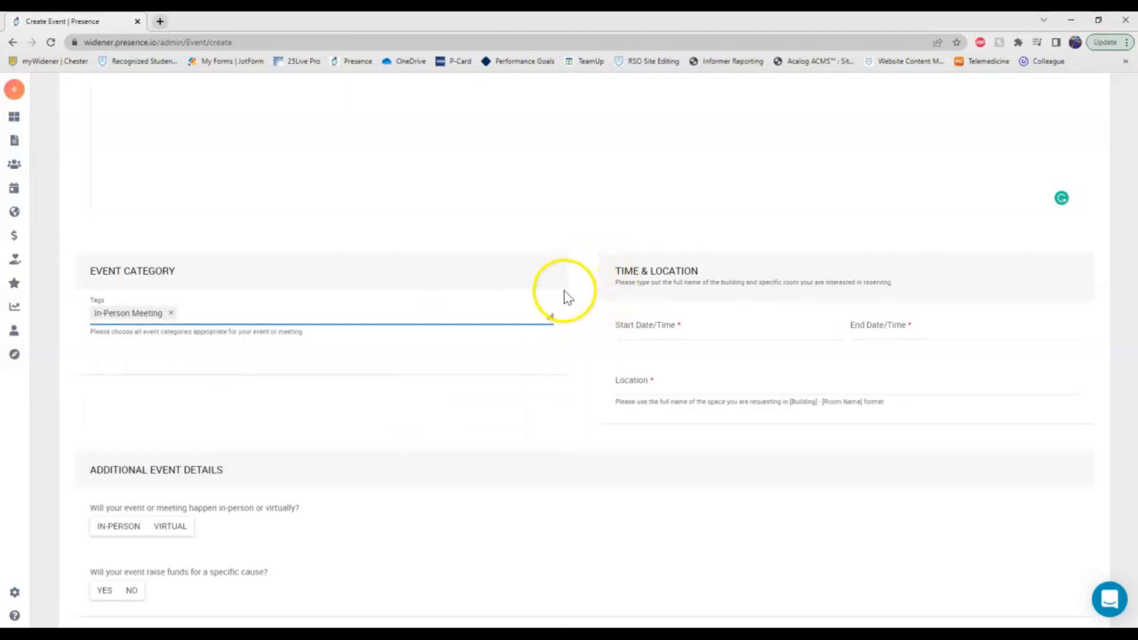
Set start to 01/17/2023 12:00 PM and end to 01/17/2023 1:00 PM.
click(655, 330)
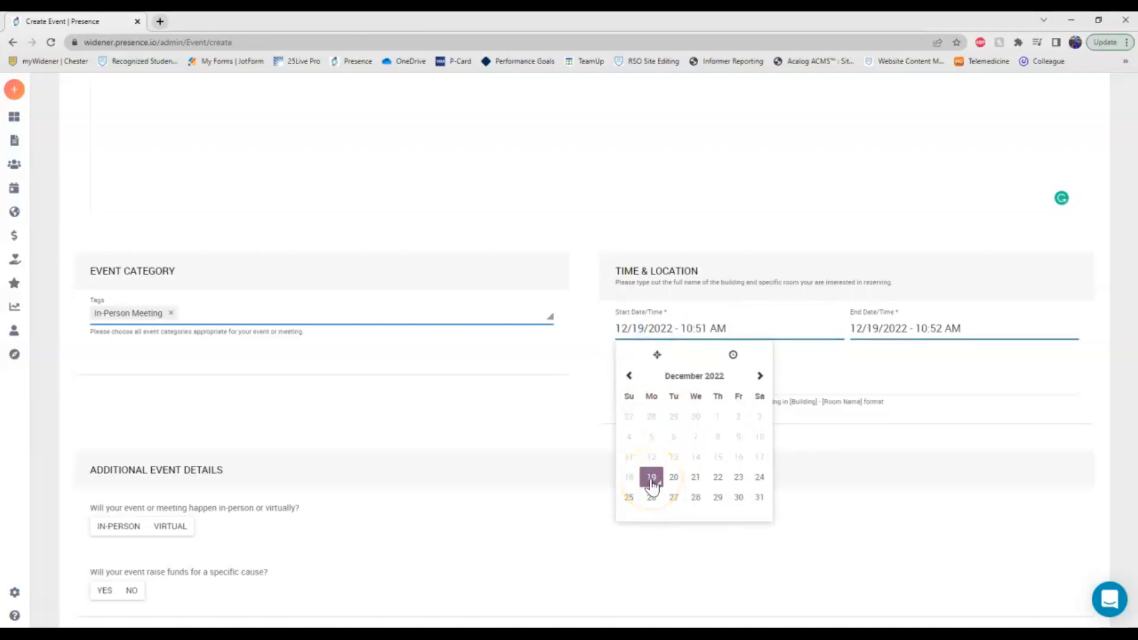
click(761, 376)
drag(647, 427, 656, 439)
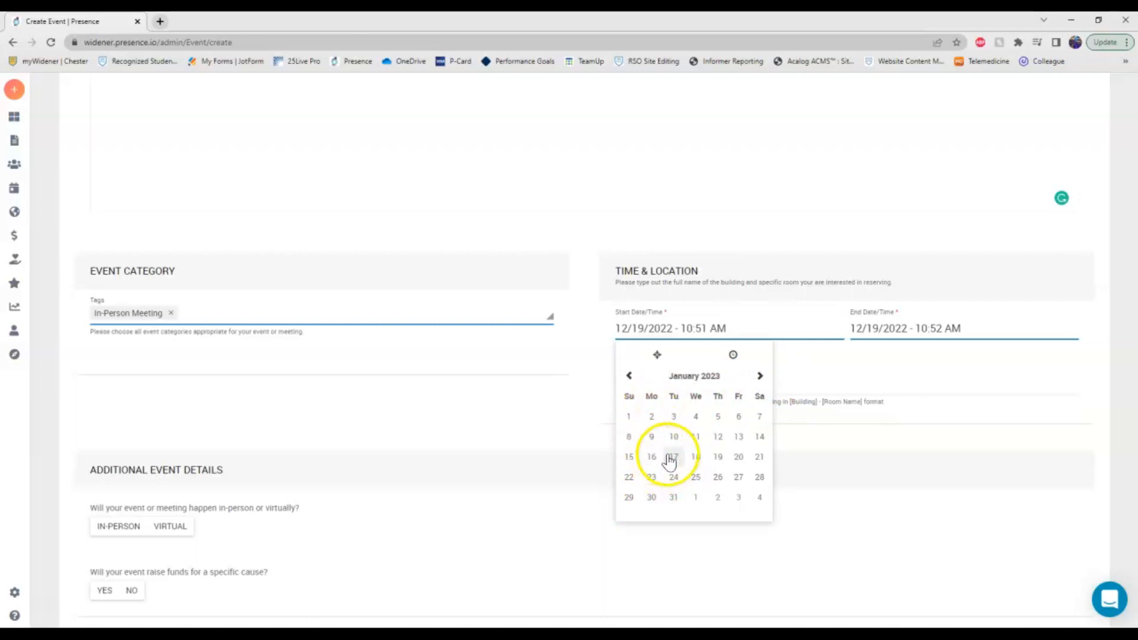
click(675, 459)
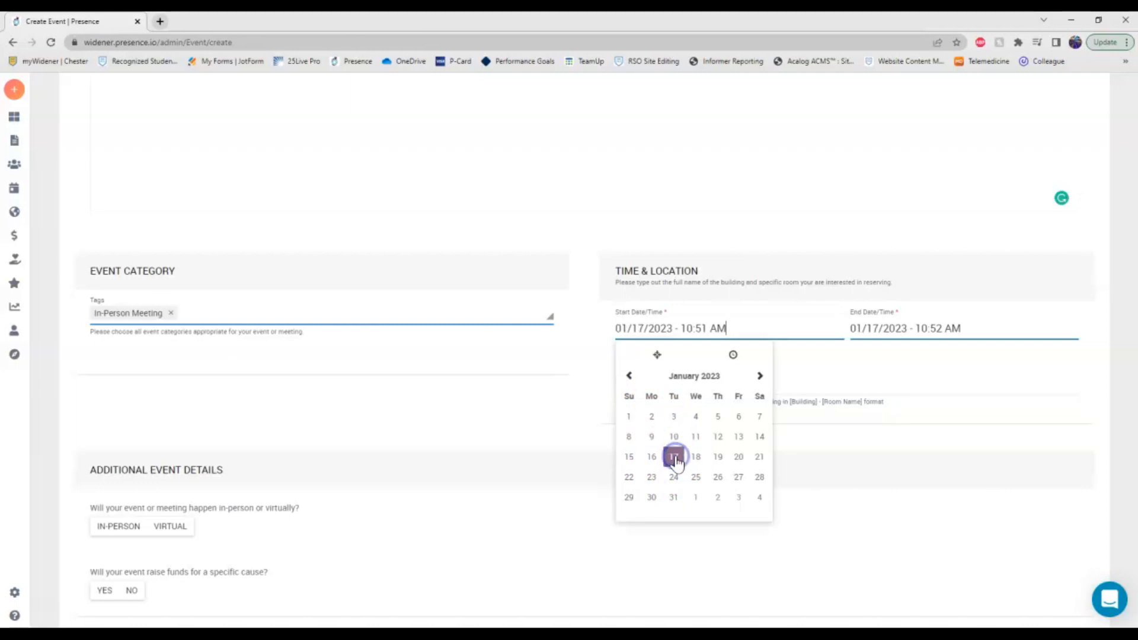
click(683, 329)
text(12)
click(699, 331)
text(00 P)
click(807, 272)
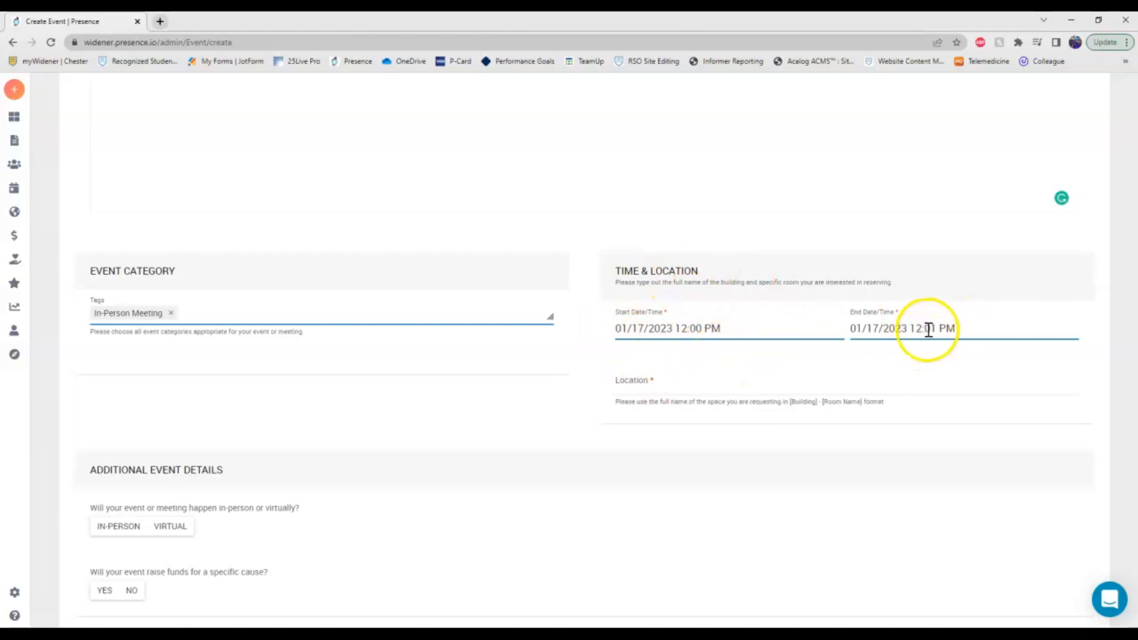
drag(934, 328, 918, 331)
text(:00)
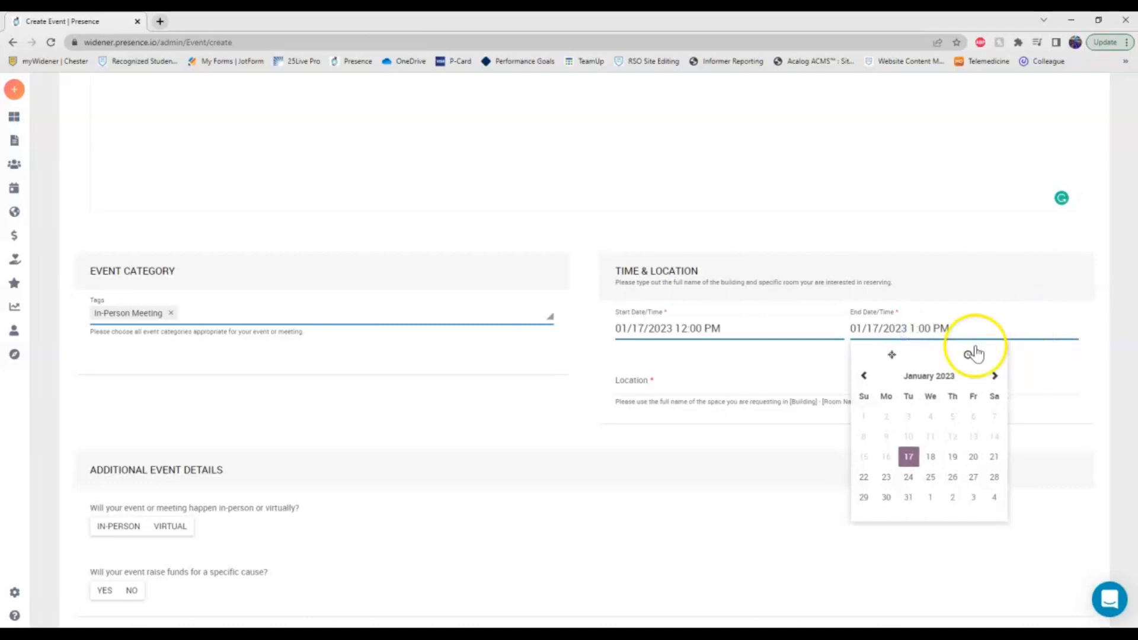
click(942, 311)
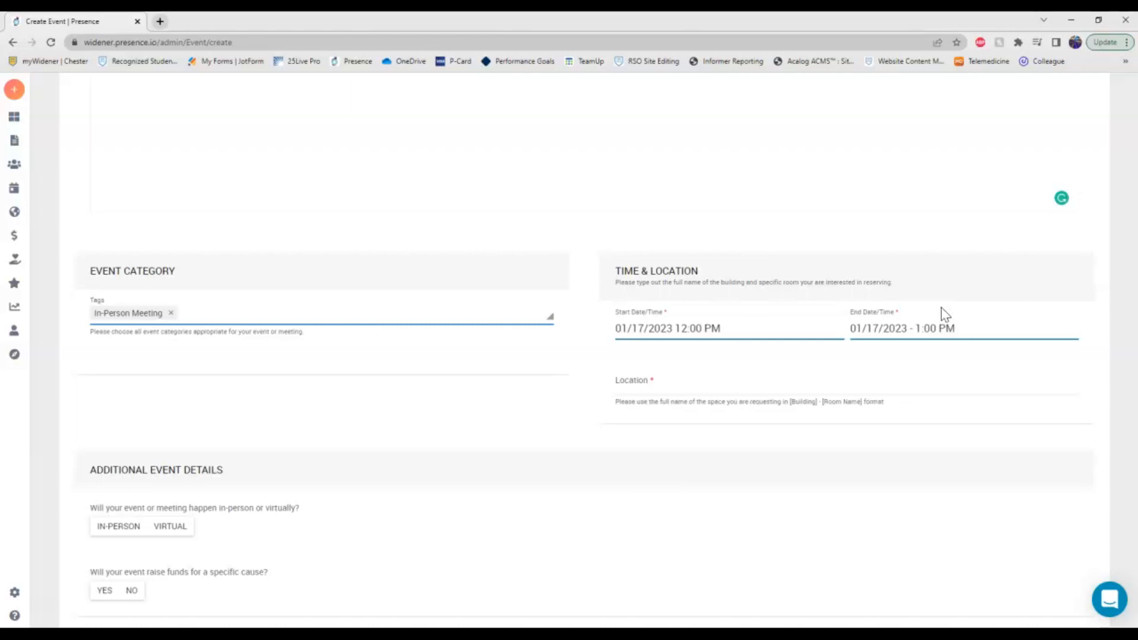
Enter 'University Center - Room A' as the location, fixing a typo.
click(638, 386)
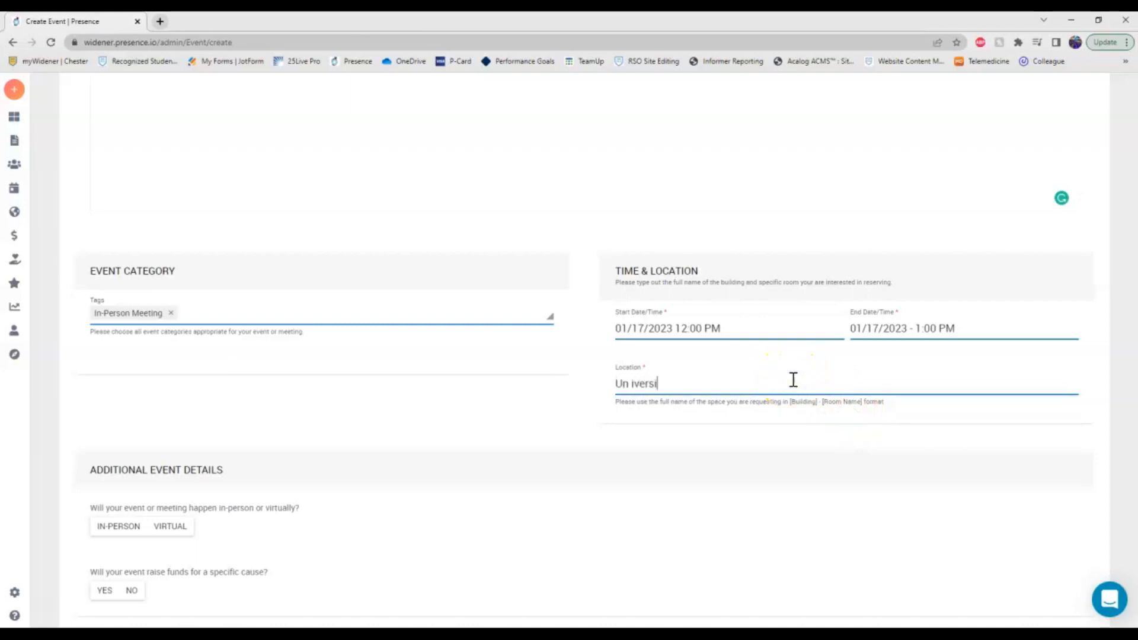
key(BackSpace)
key(BackSpace)
text(nter - Room A)
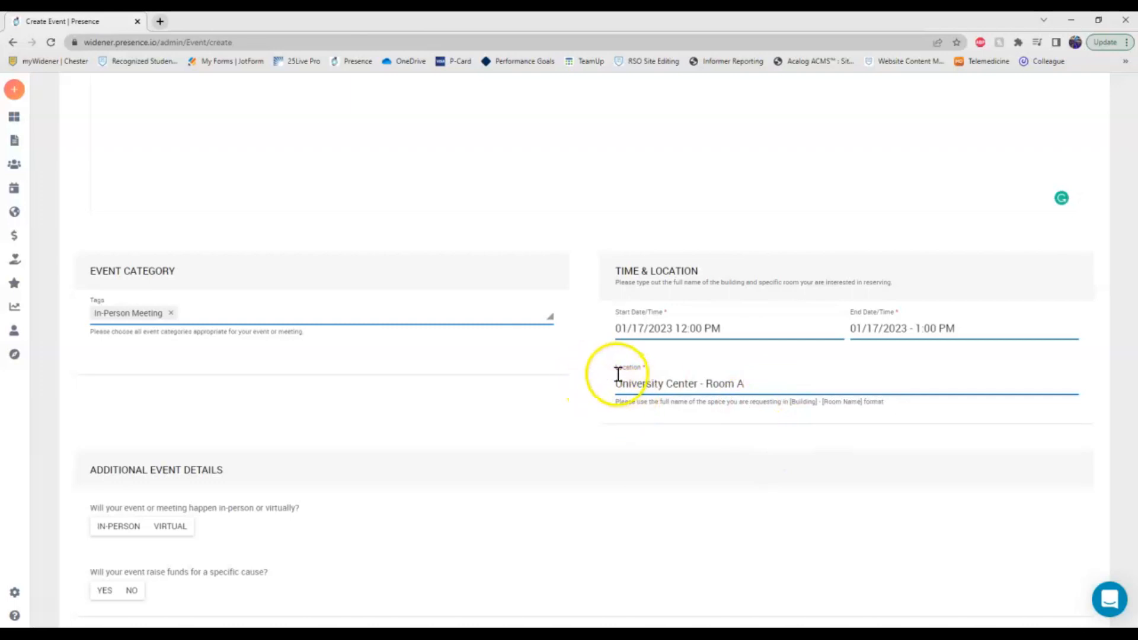
Mark the event as in-person and answer yes to raising funds.
scroll(602, 361, down, 3)
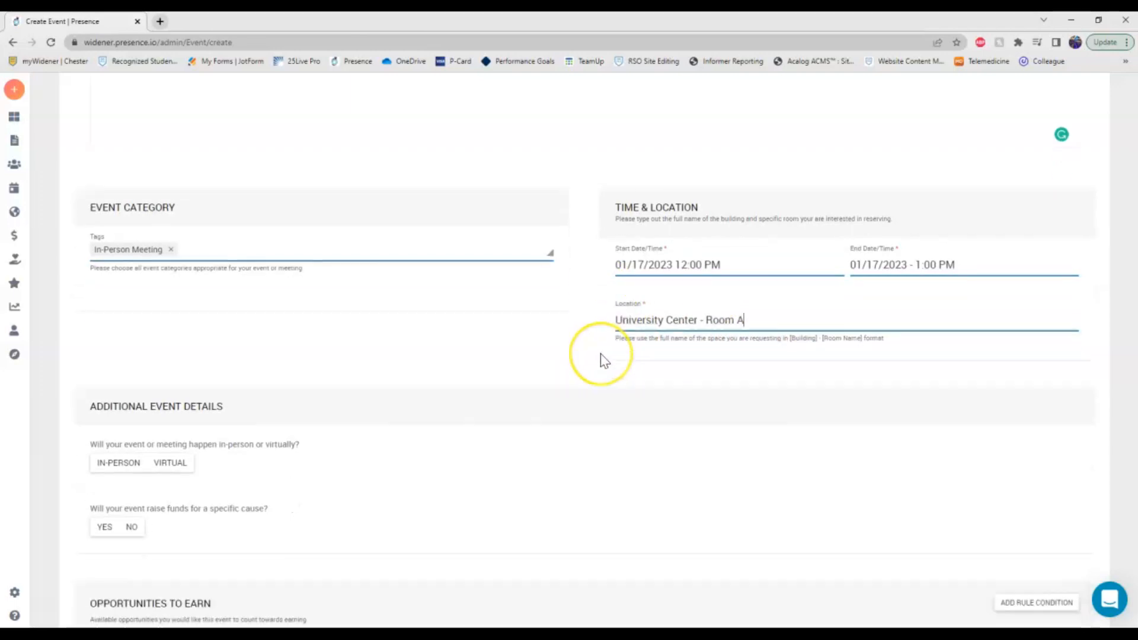
scroll(619, 396, down, 1)
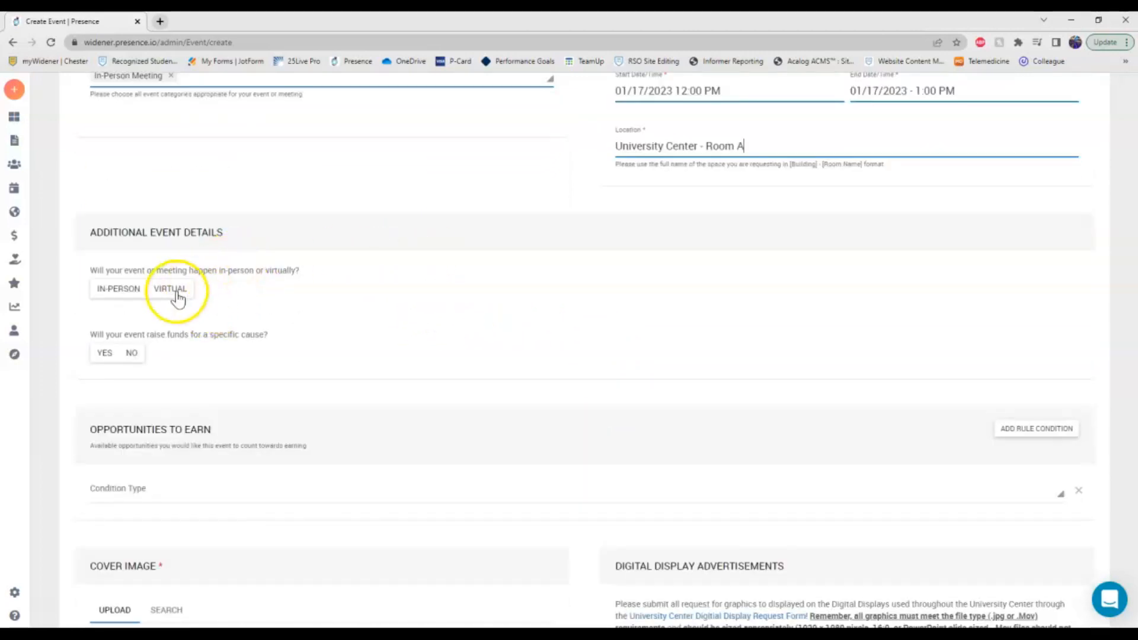
click(138, 295)
click(168, 290)
click(134, 291)
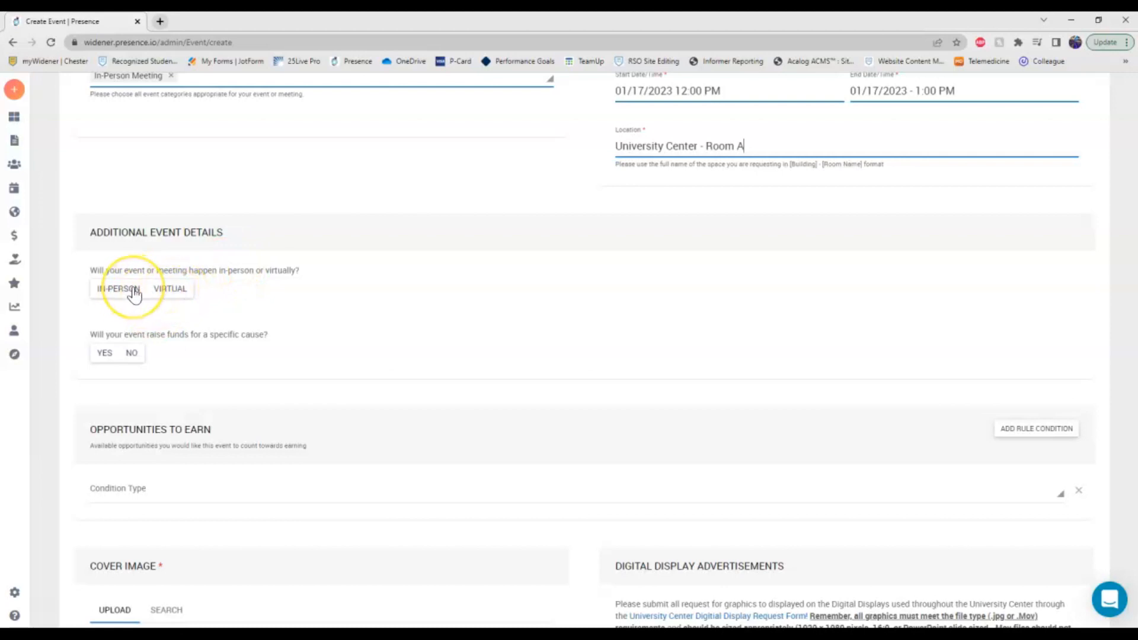
click(177, 290)
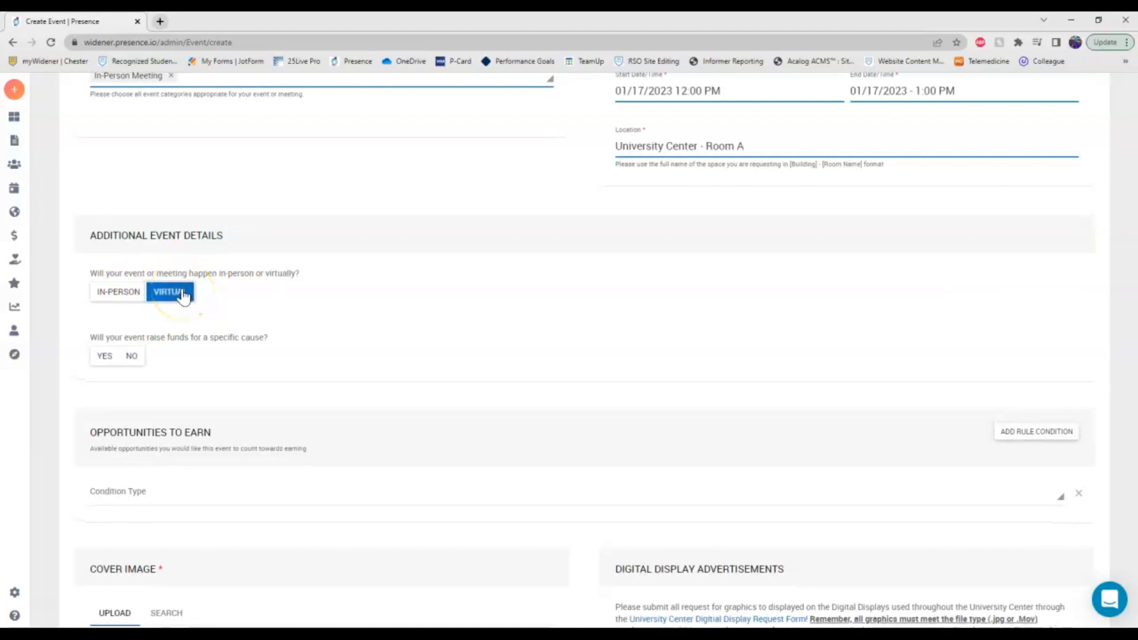
click(106, 357)
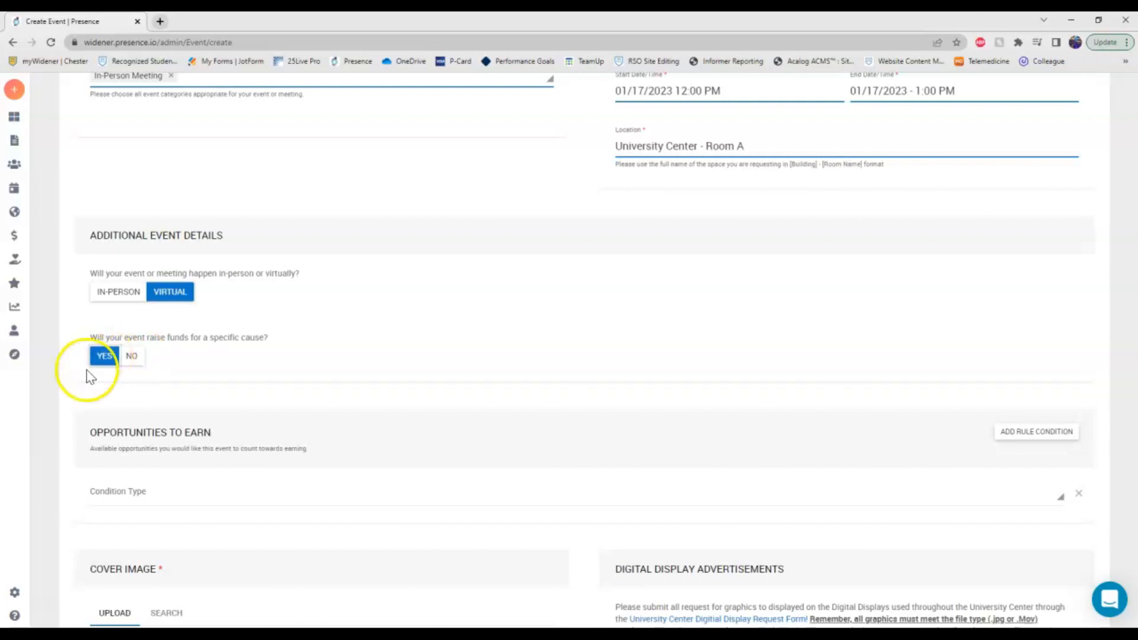
click(127, 291)
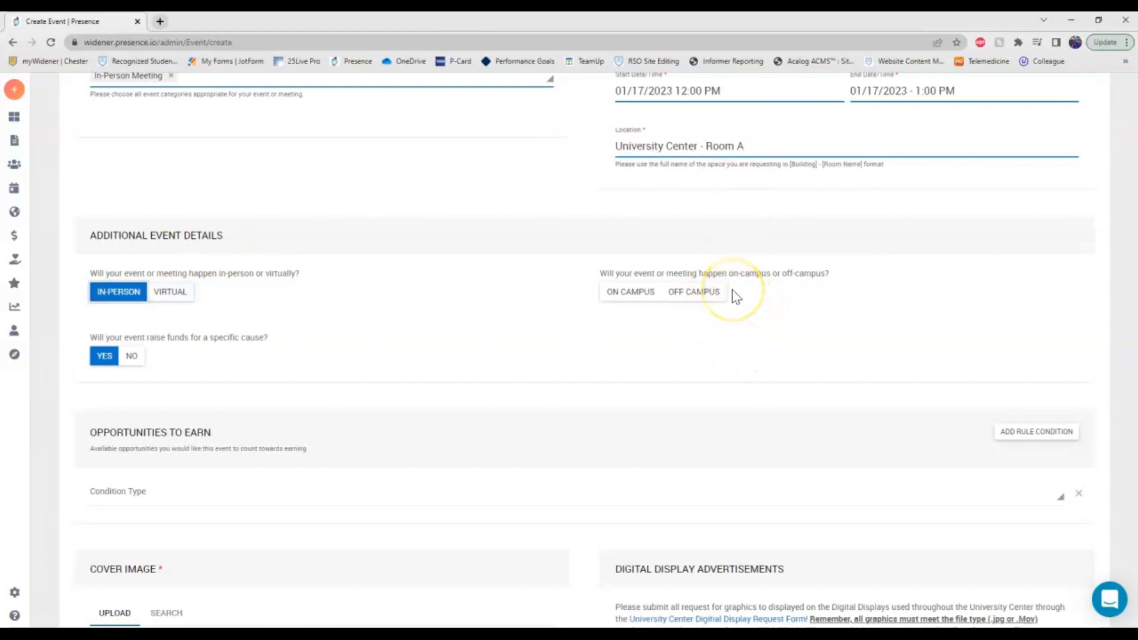
Set the event on campus and answer yes to using the Fire Circle.
click(700, 295)
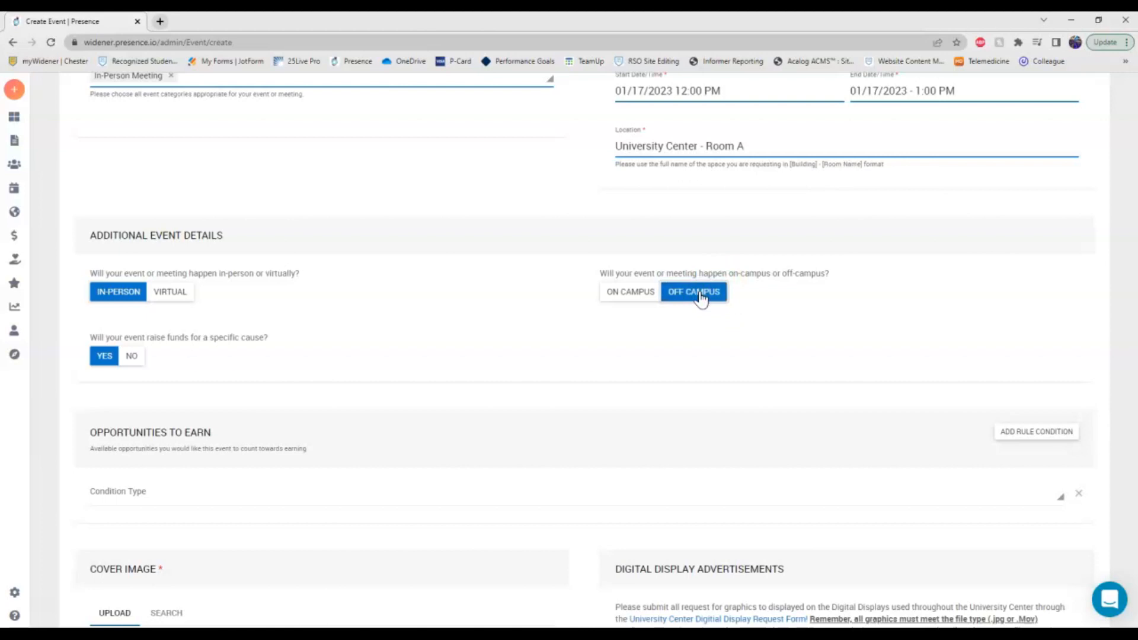
click(653, 298)
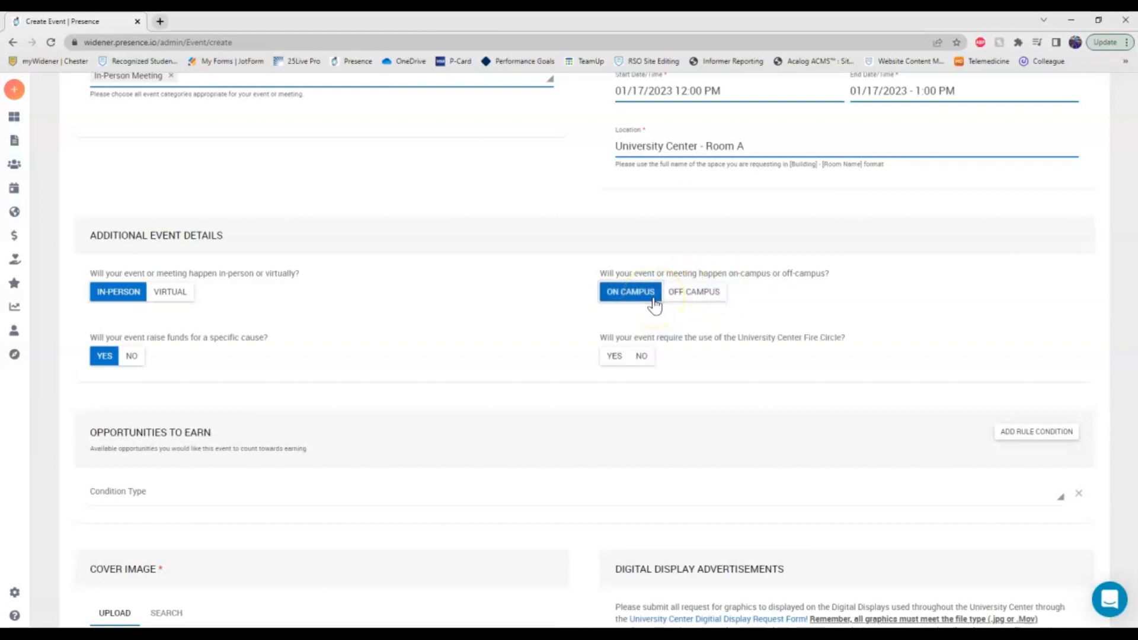
click(615, 362)
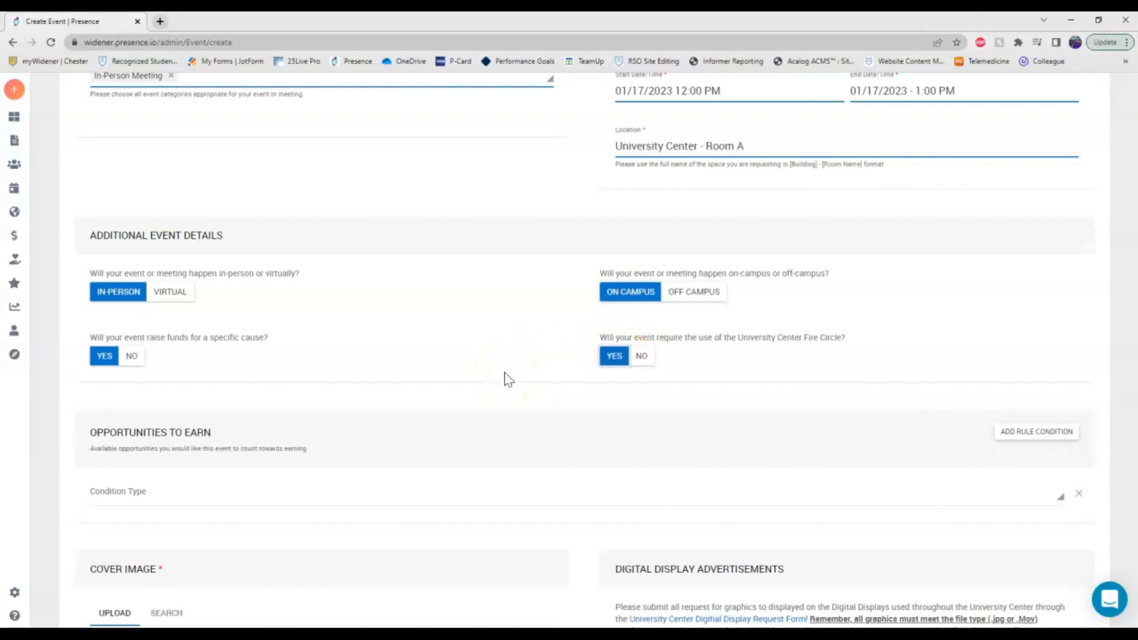
scroll(490, 389, down, 2)
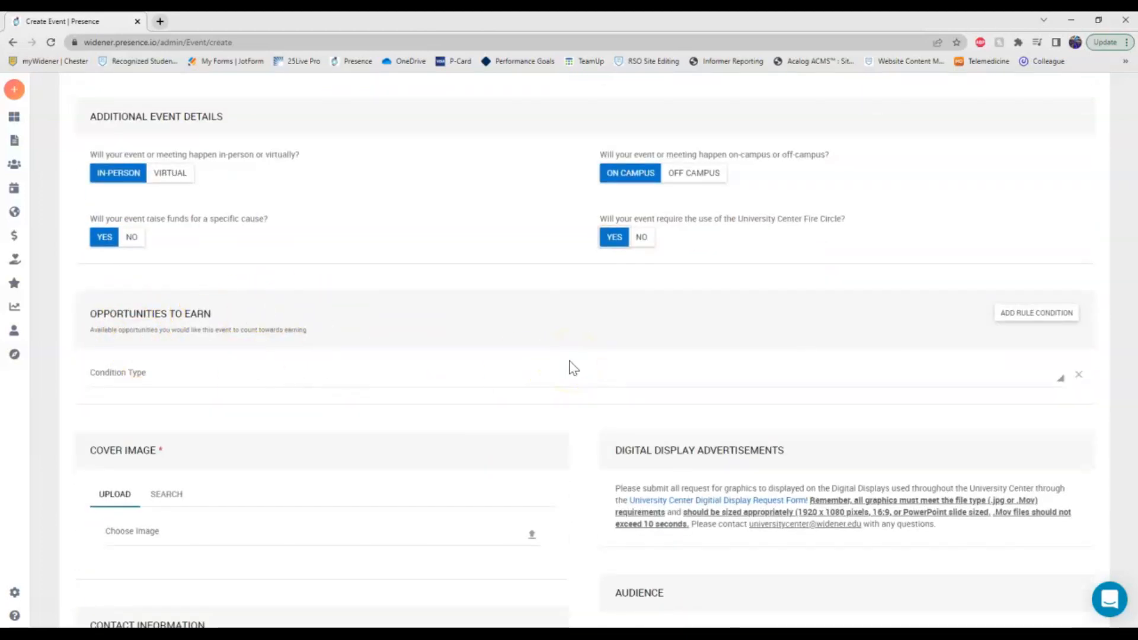
scroll(573, 368, down, 1)
Look over the earning condition types, then bring up stock images for the cover.
click(543, 325)
click(1060, 323)
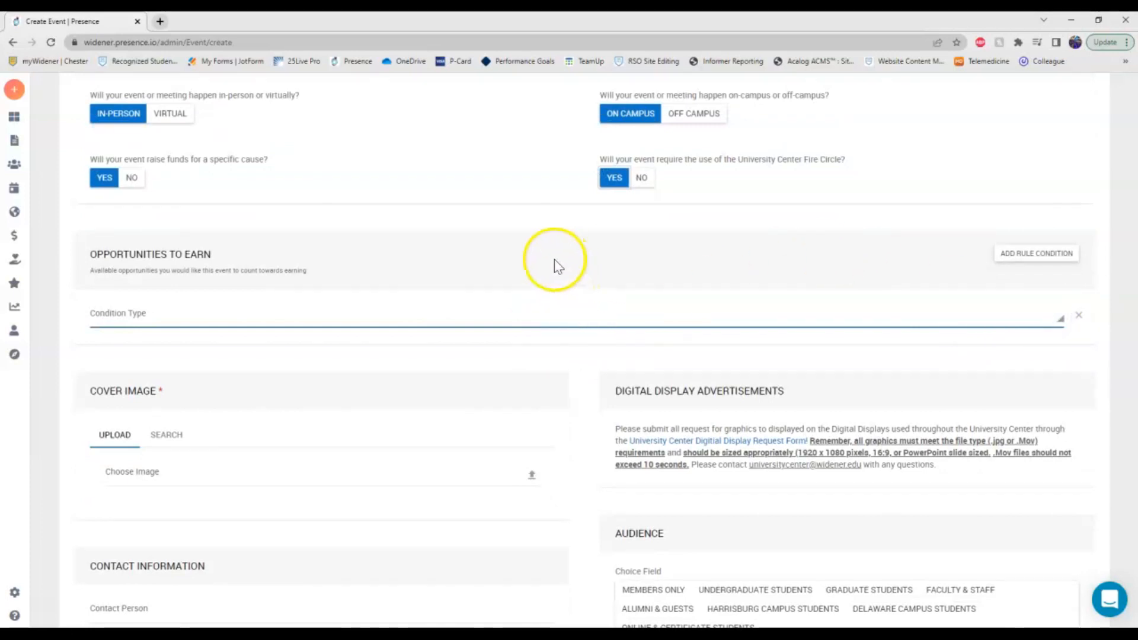
scroll(296, 335, down, 2)
click(163, 317)
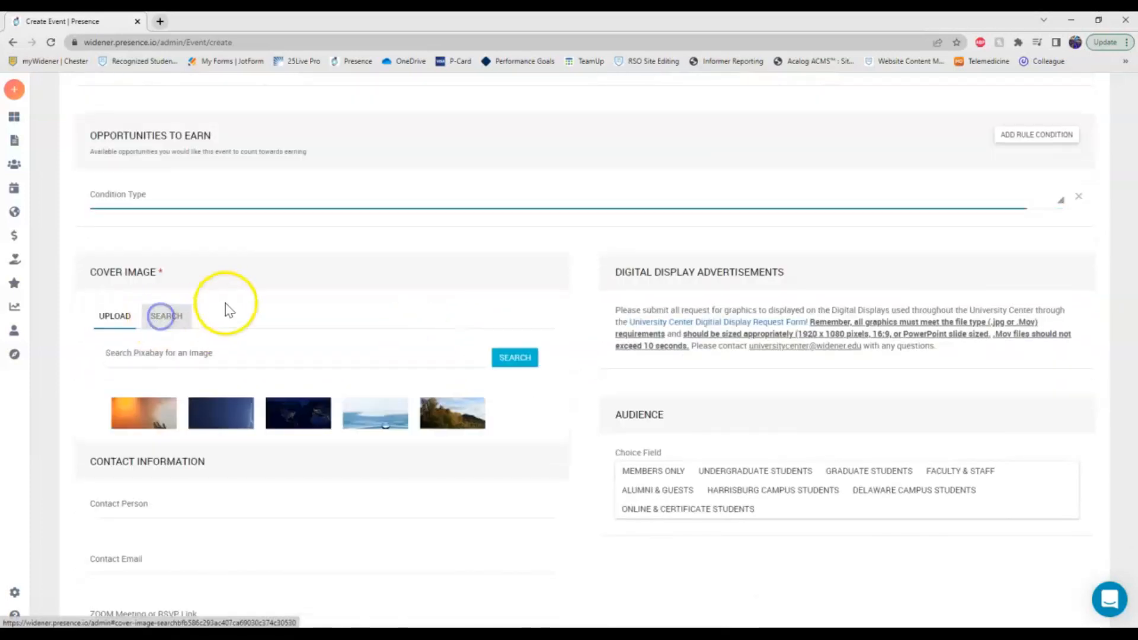
scroll(234, 343, down, 1)
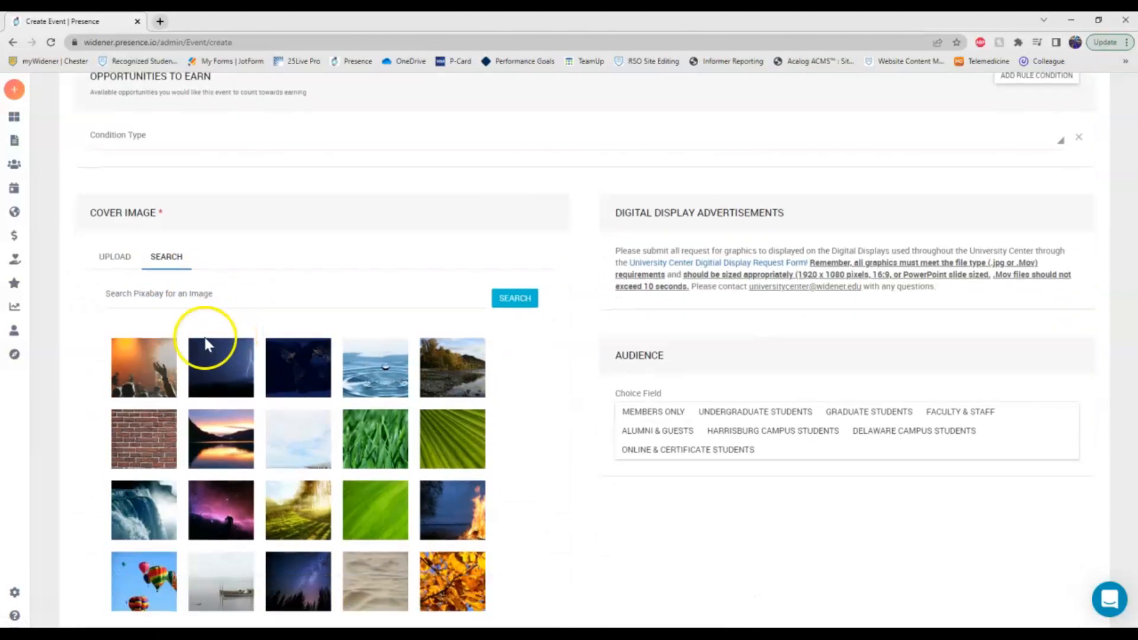
Use the brick-wall photo as cover and open the Digital Display Request Form.
click(146, 439)
scroll(258, 216, down, 1)
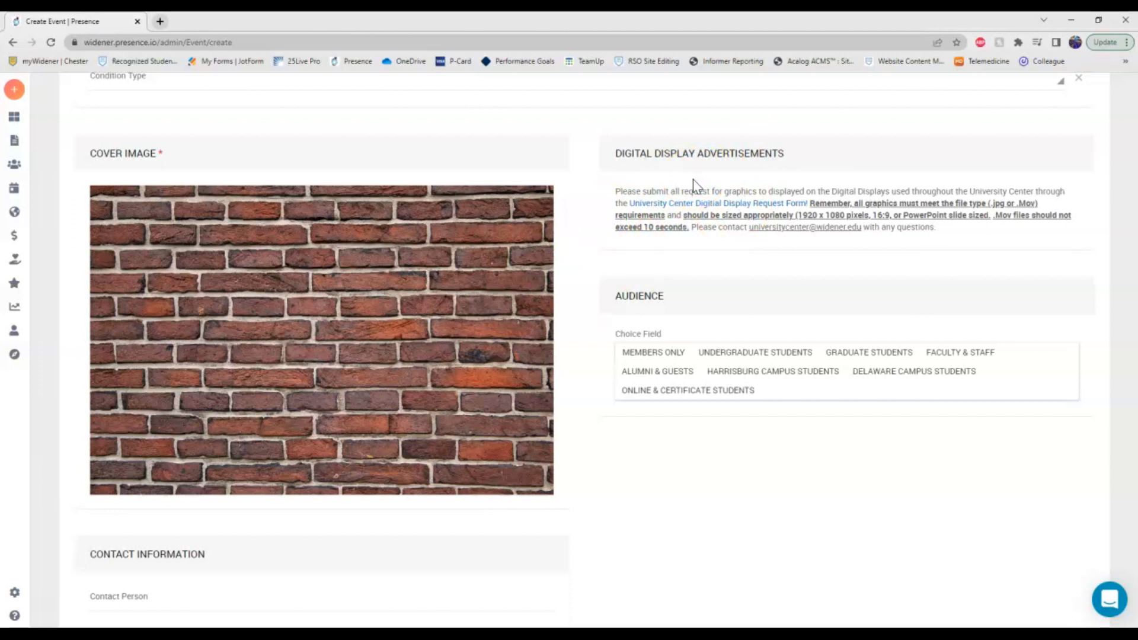
click(702, 207)
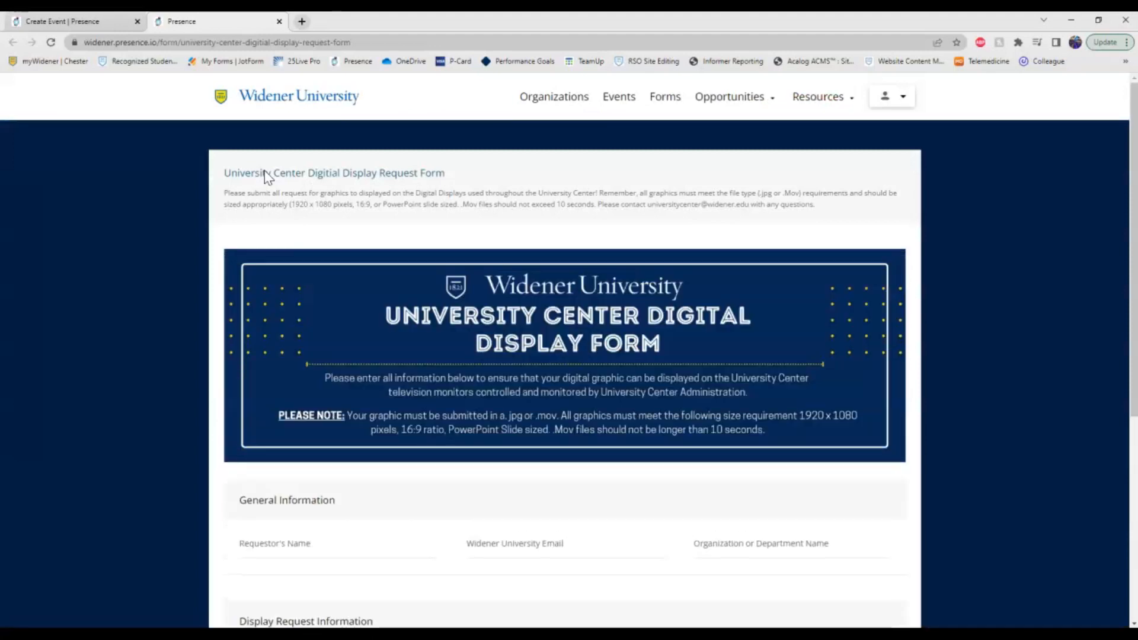
scroll(145, 399, down, 5)
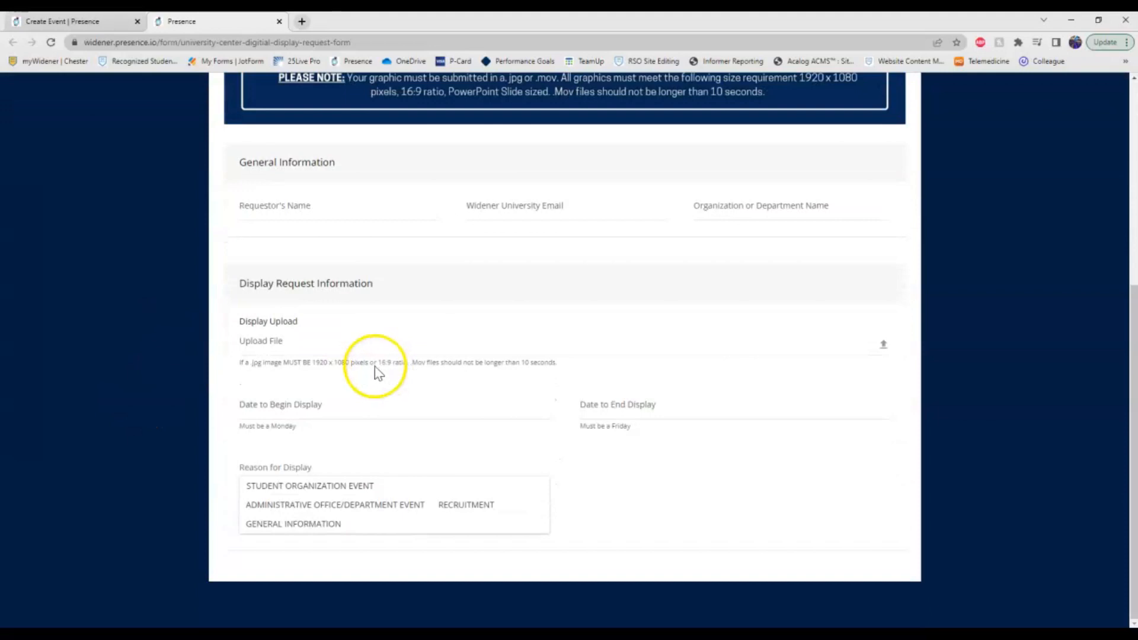
scroll(211, 353, up, 1)
scroll(211, 350, up, 2)
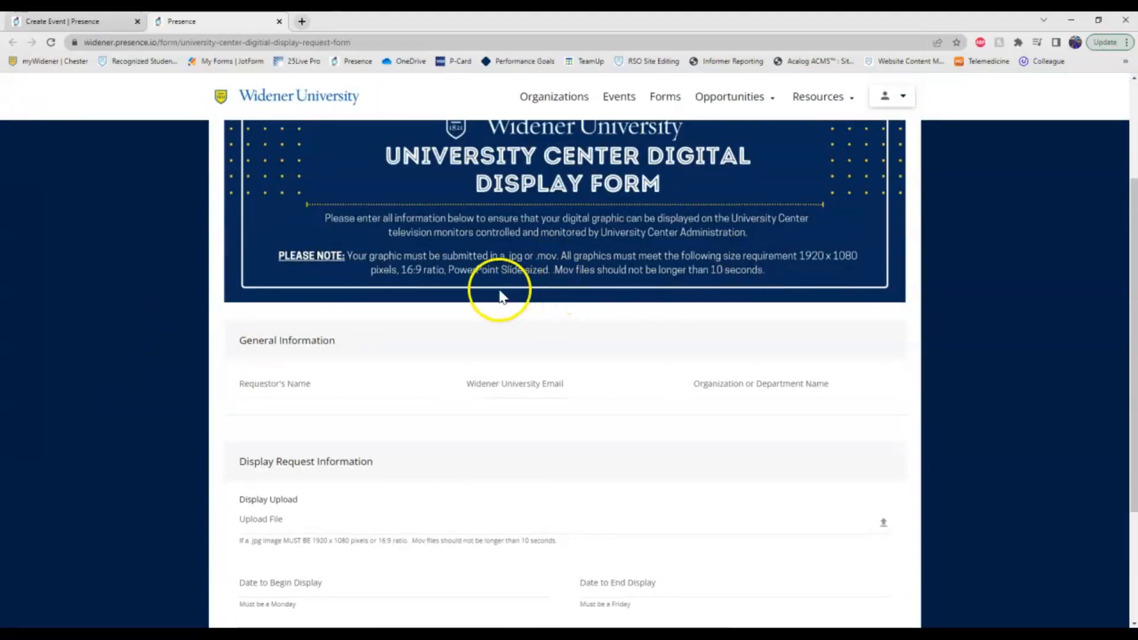
click(279, 22)
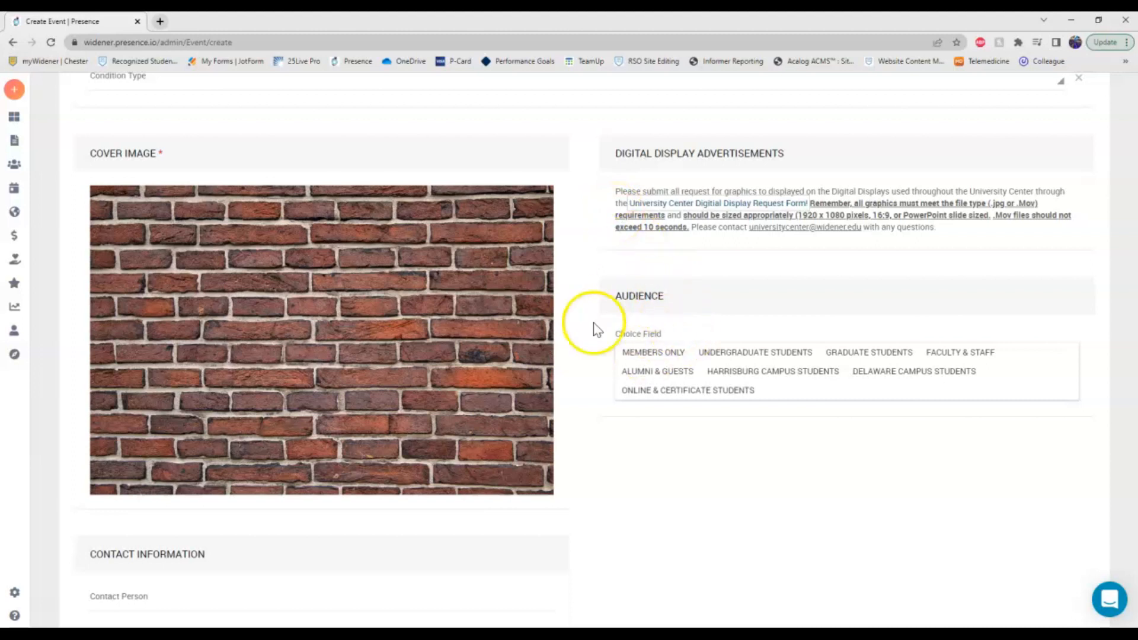
Select Undergraduate, Graduate, Faculty & Staff, Harrisburg, Delaware and Online & Certificate audiences, without Members Only.
click(672, 355)
click(758, 352)
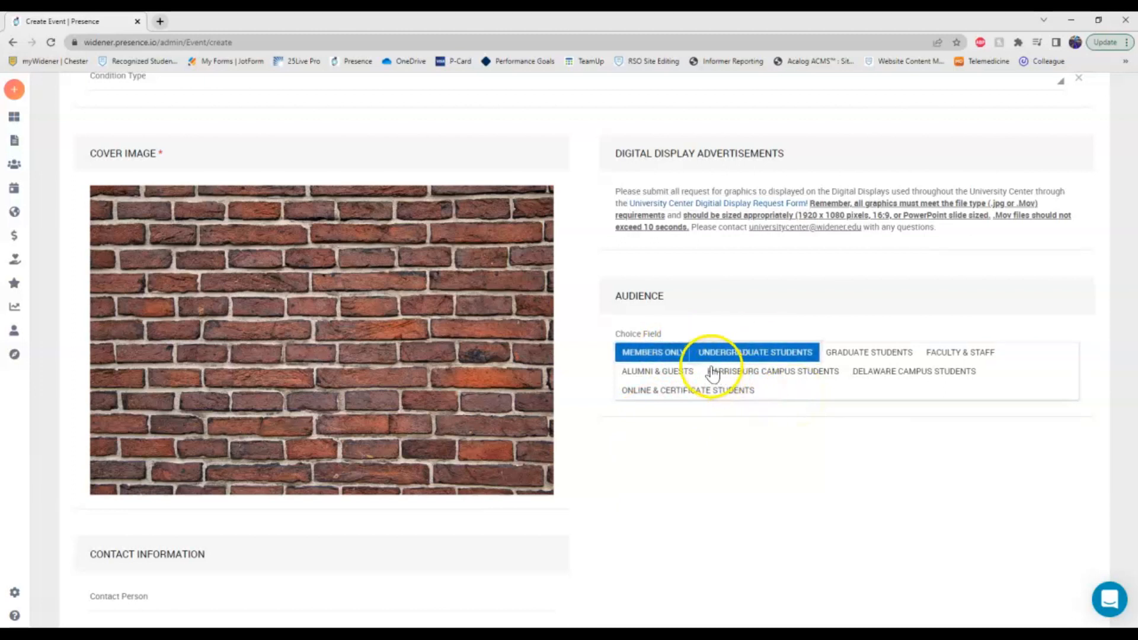
click(670, 356)
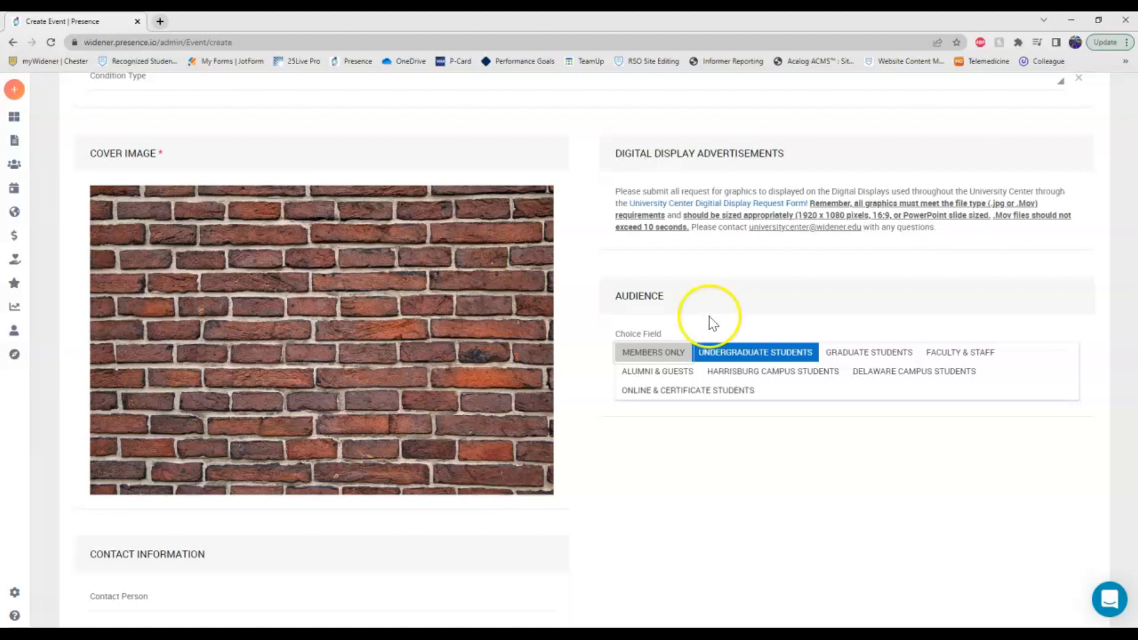
click(870, 355)
click(948, 354)
click(813, 373)
click(904, 379)
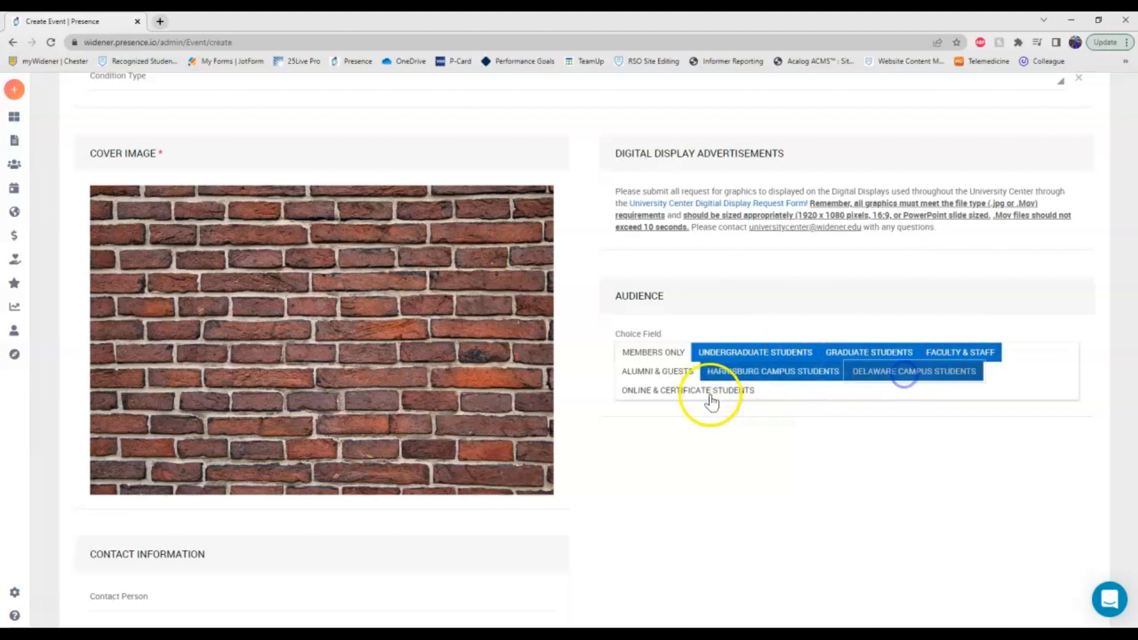
click(708, 394)
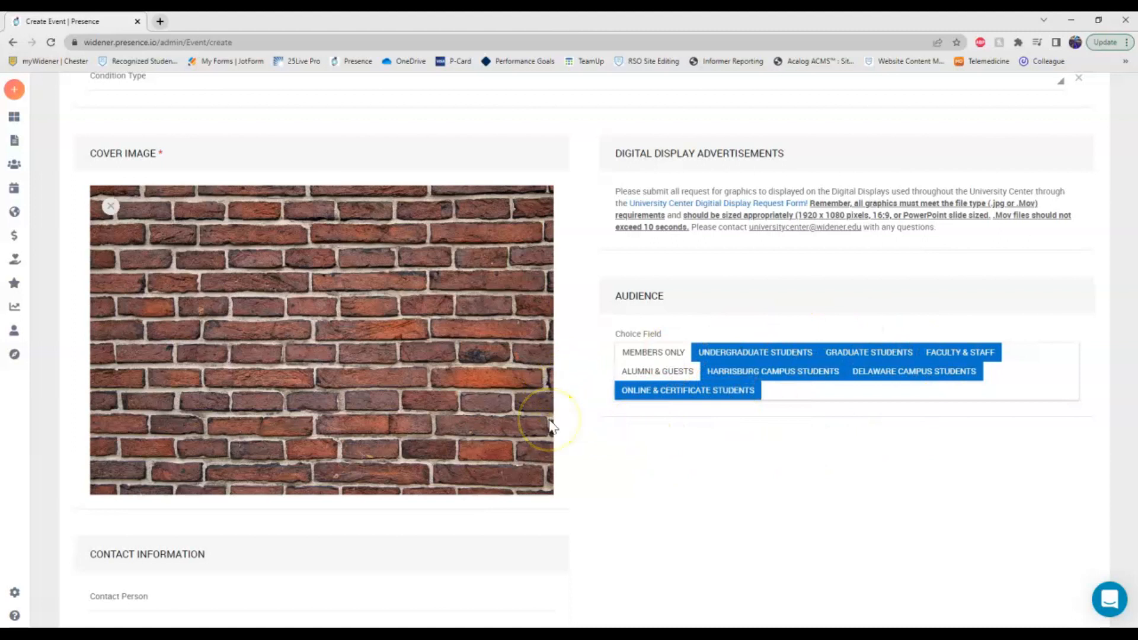
scroll(611, 303, down, 1)
Enter the contact person's name from autofill and pick the suggested contact e-mail address.
scroll(610, 303, down, 5)
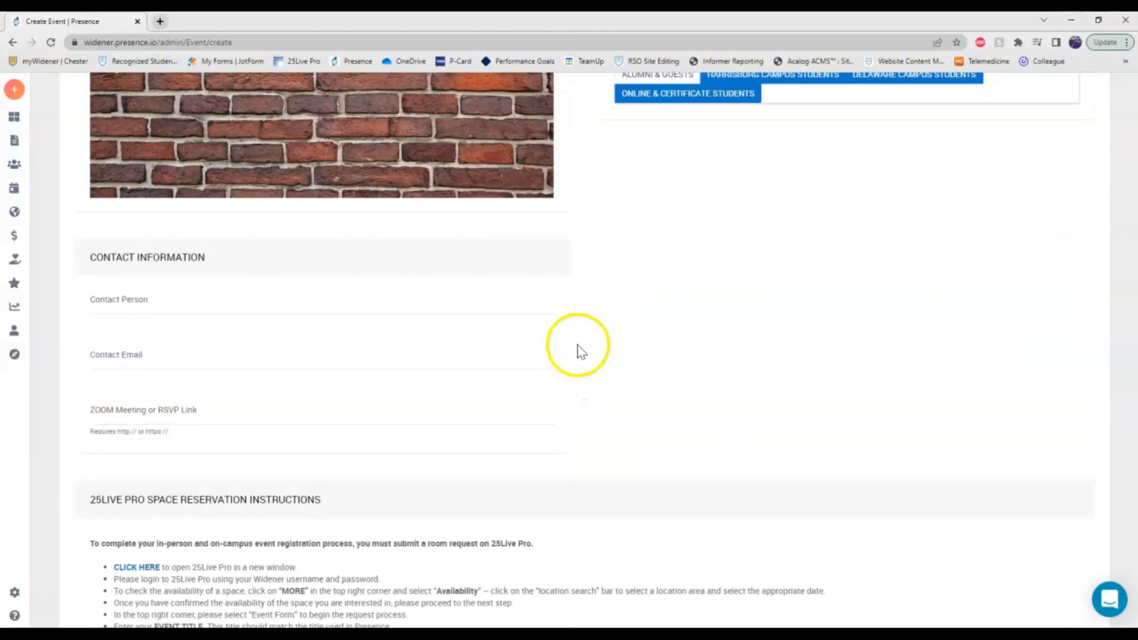
click(439, 302)
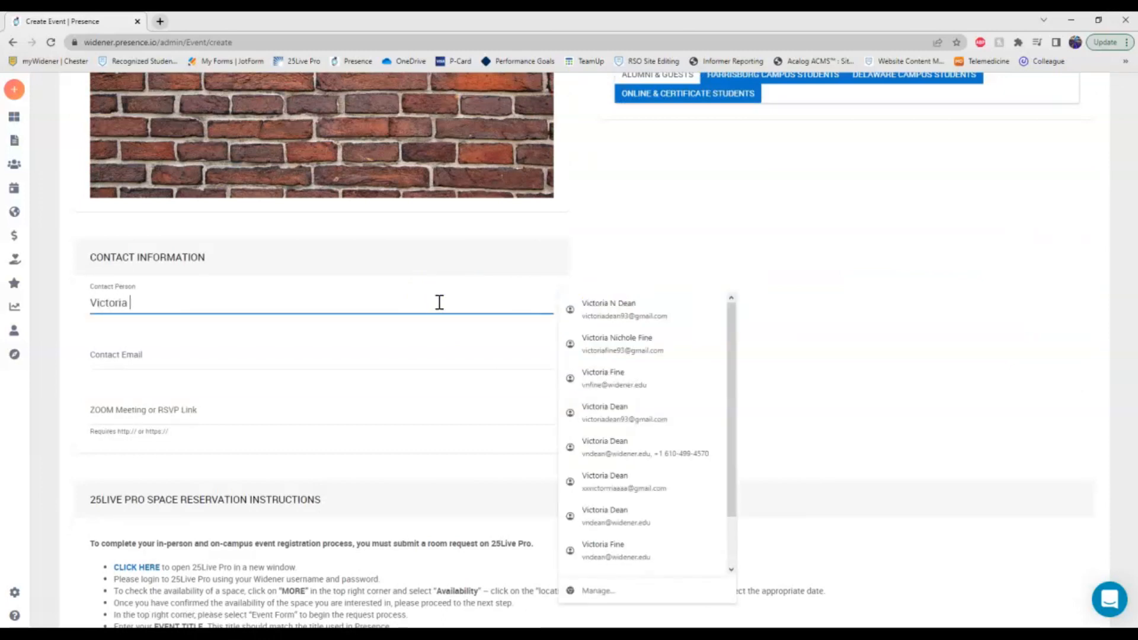
click(558, 365)
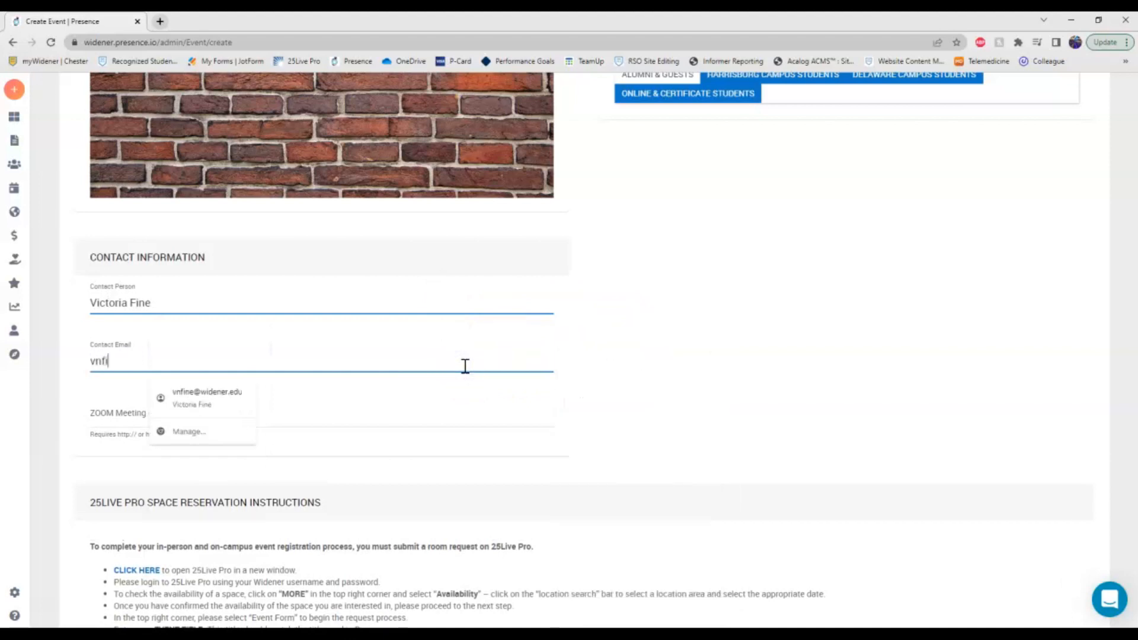
click(216, 398)
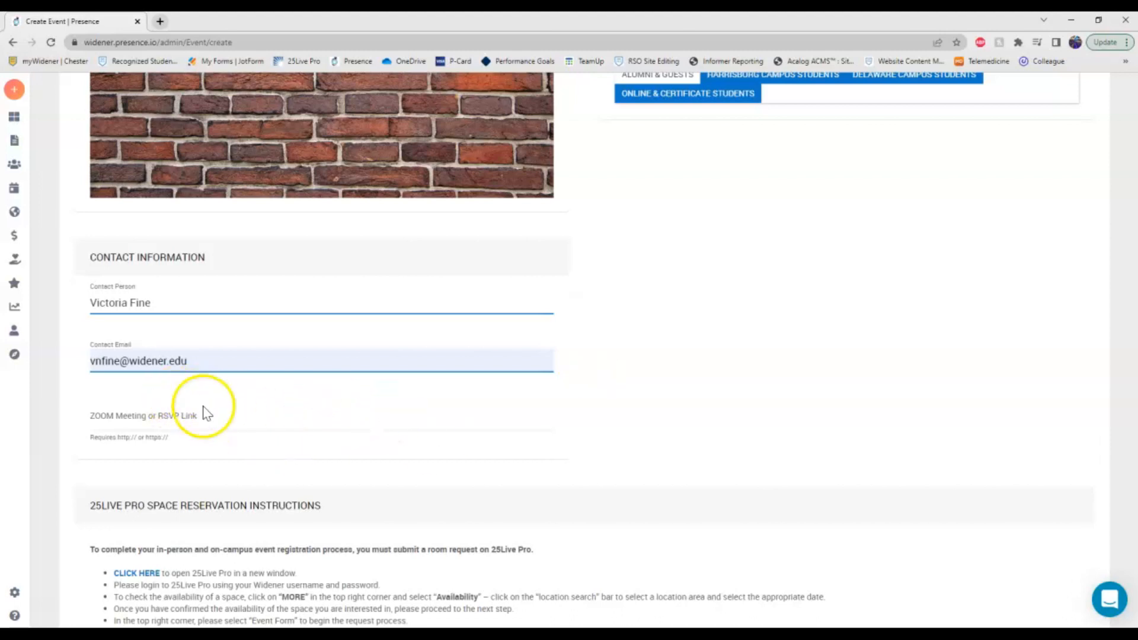
click(244, 424)
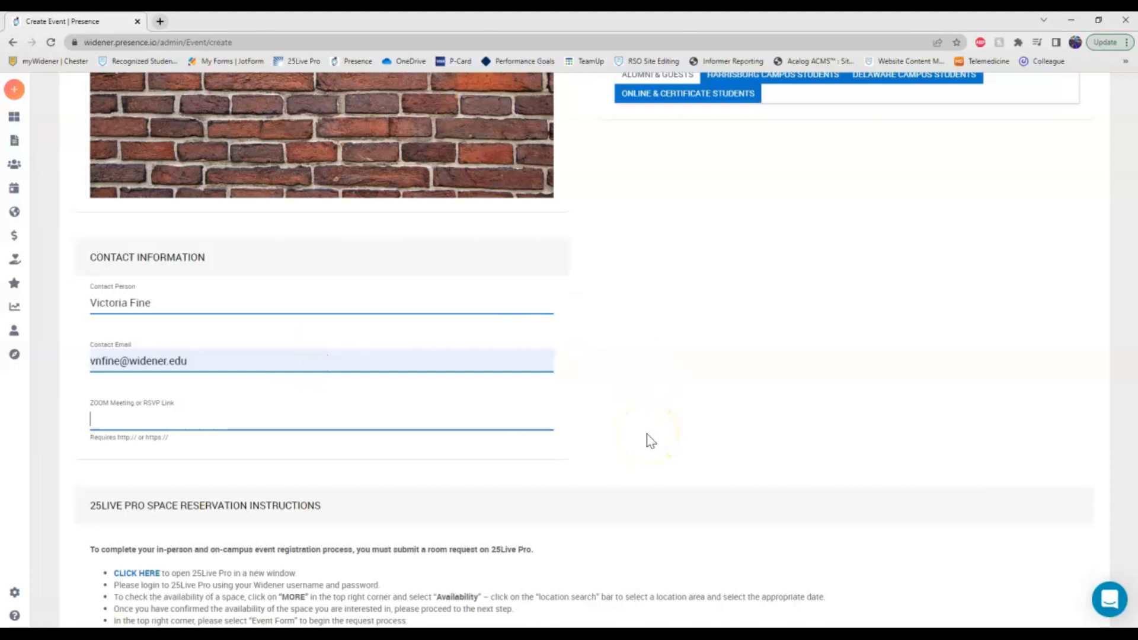
scroll(602, 445, down, 2)
scroll(563, 314, down, 4)
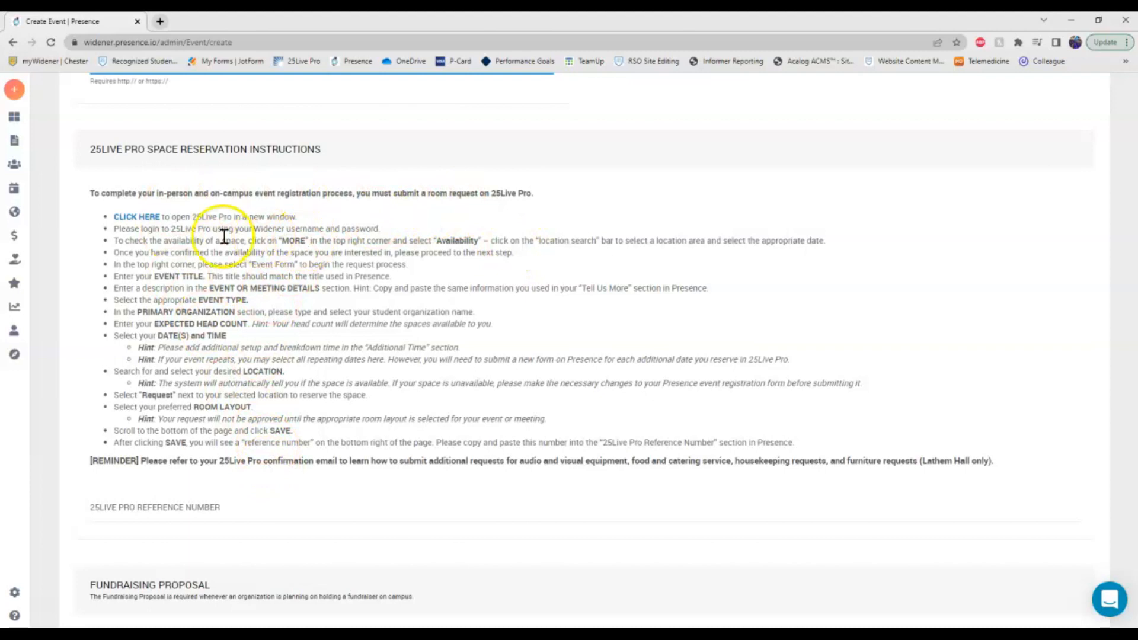
Sign in to 25Live Pro with the autofilled Widener credentials, then return to the Presence reservation instructions.
click(148, 219)
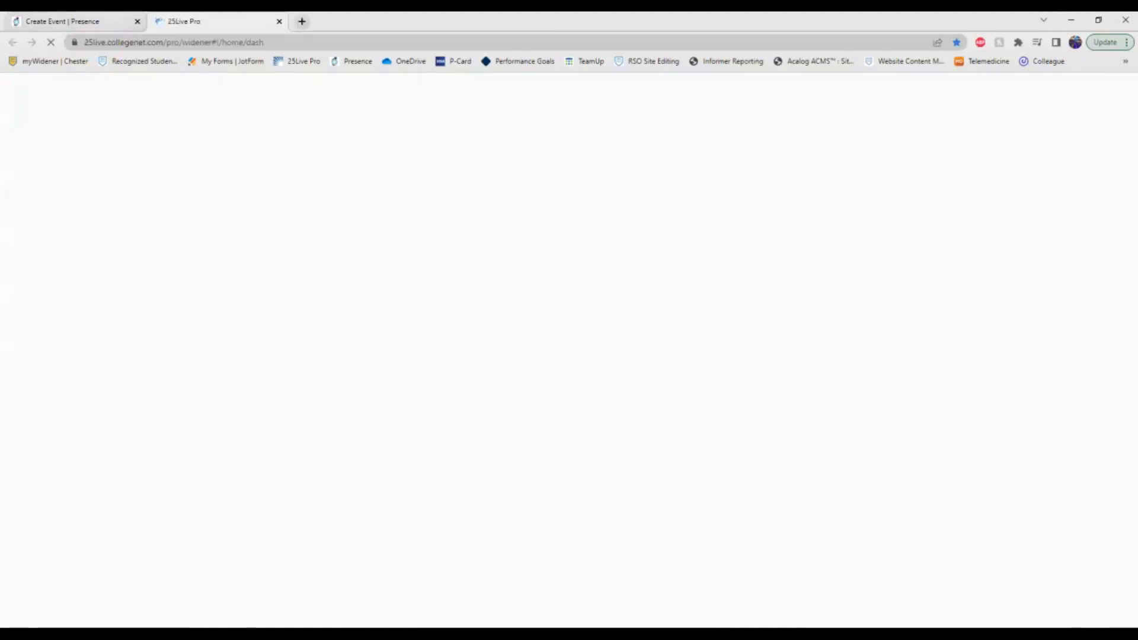
click(77, 21)
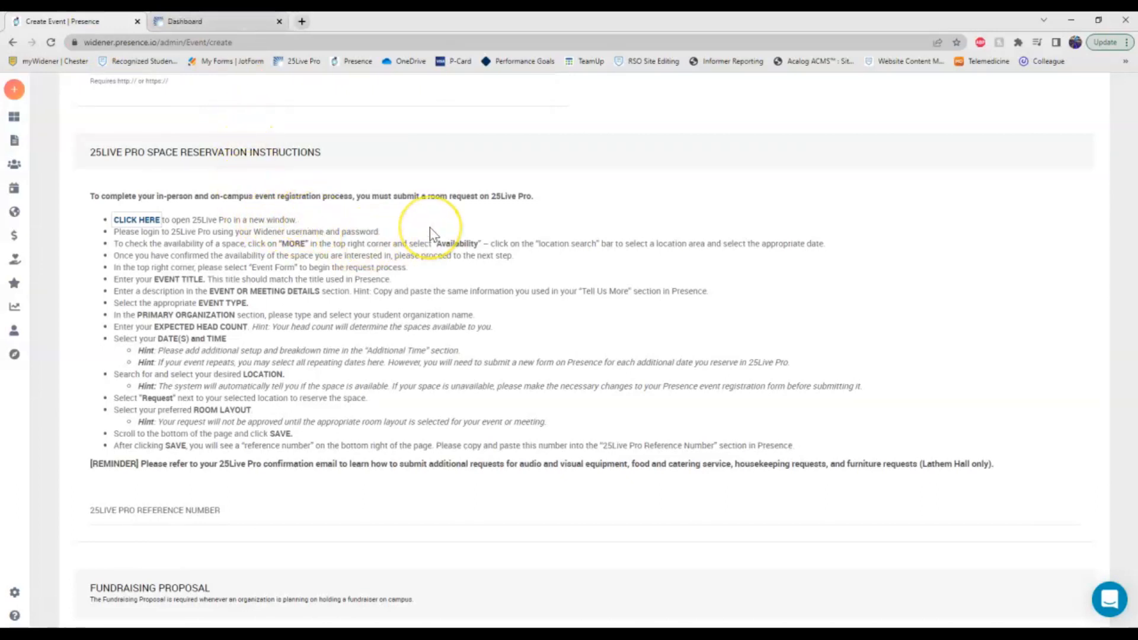
click(195, 22)
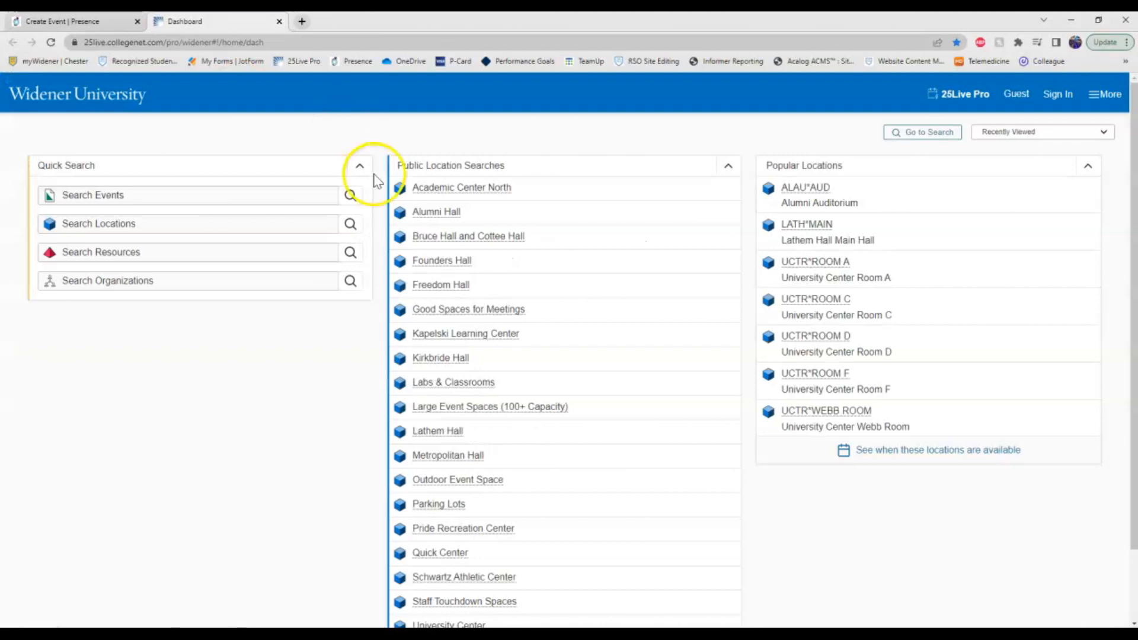
click(1080, 100)
click(642, 196)
click(686, 261)
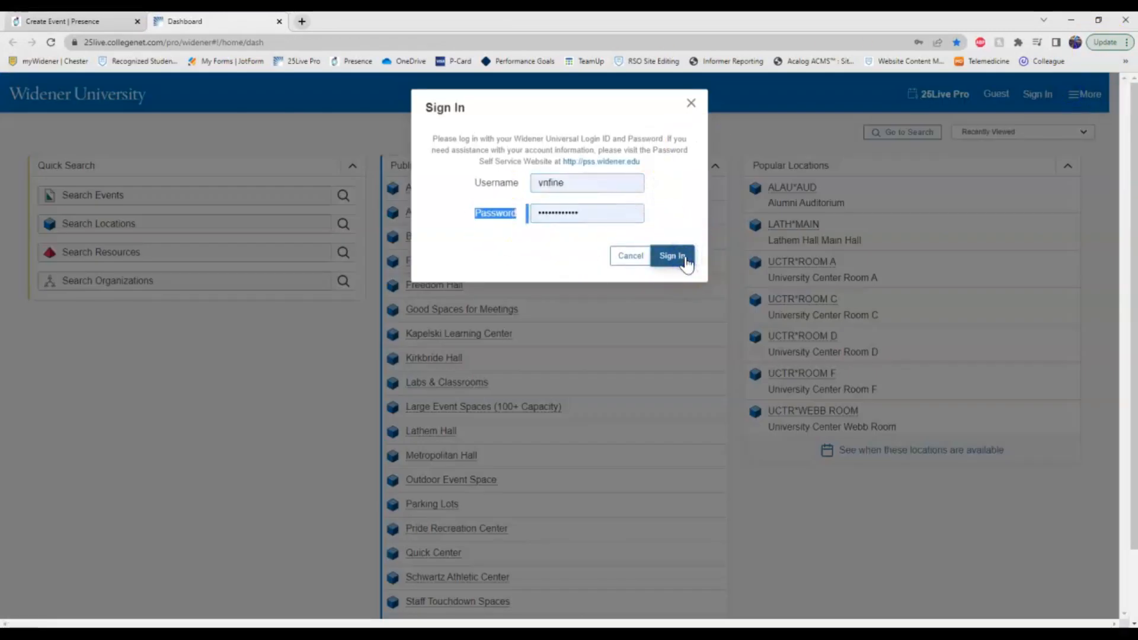
click(107, 23)
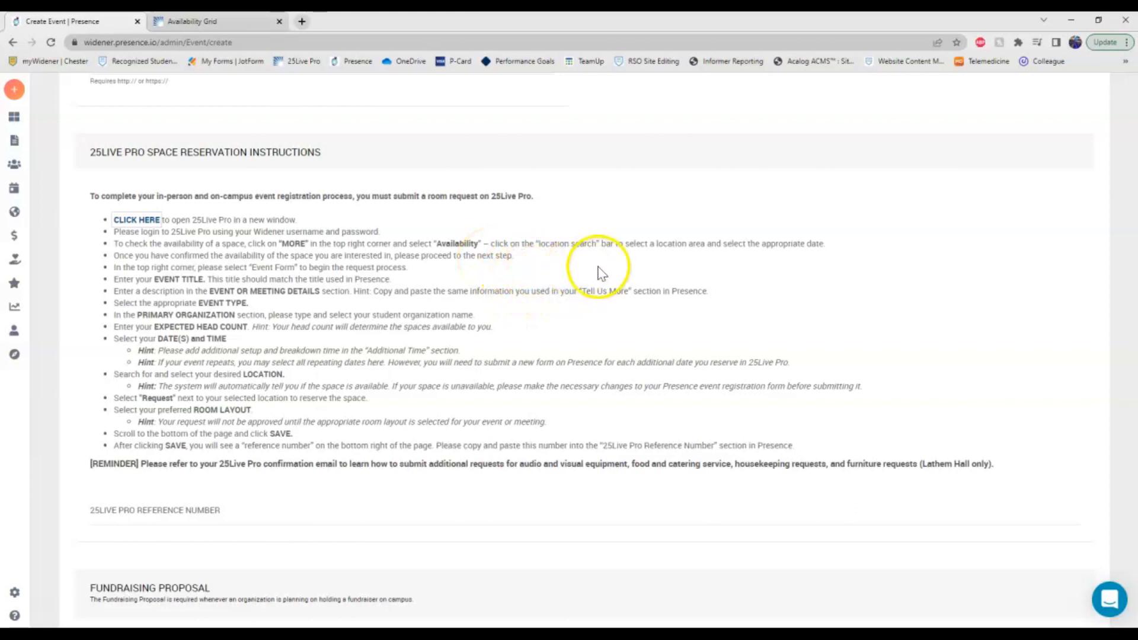
Choose University Center as the location search in the 25Live Availability Grid.
click(193, 21)
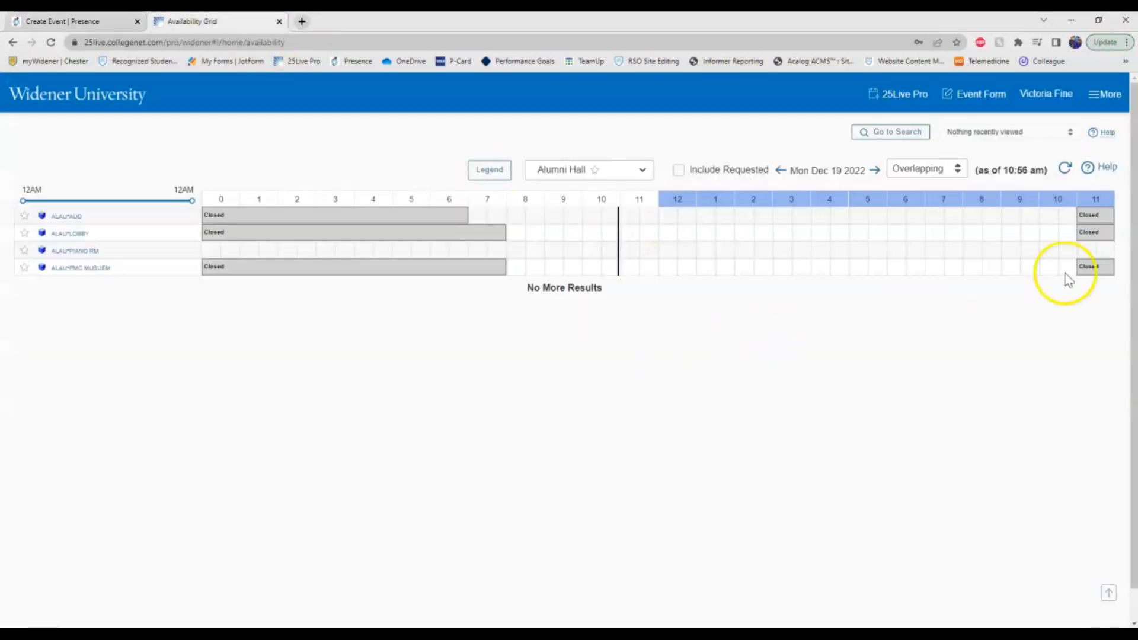
click(1104, 96)
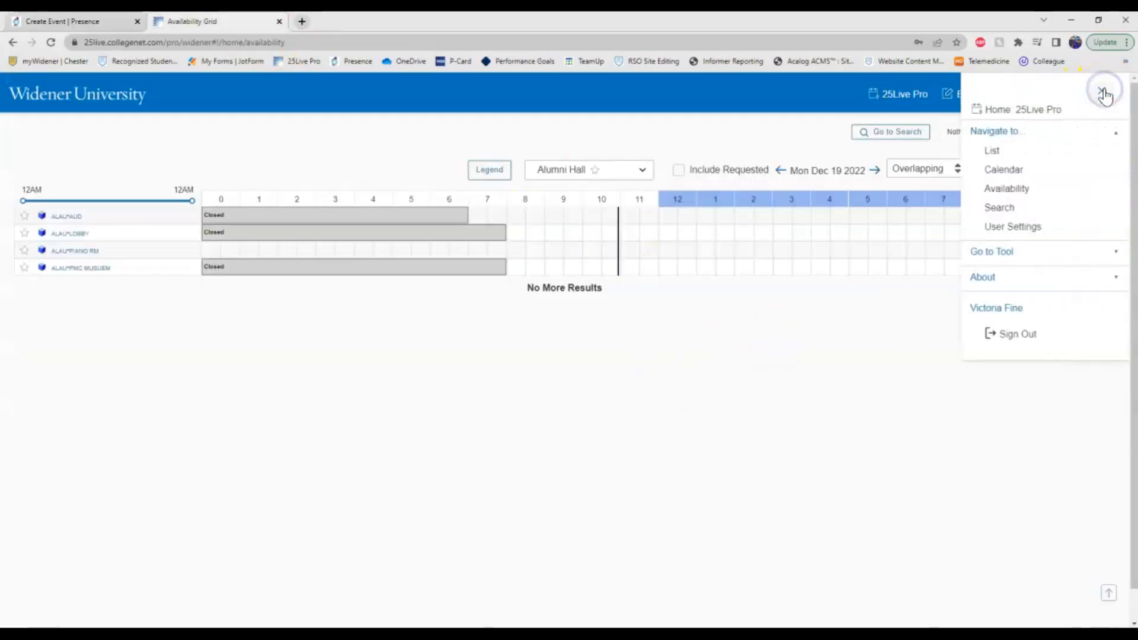
click(1025, 191)
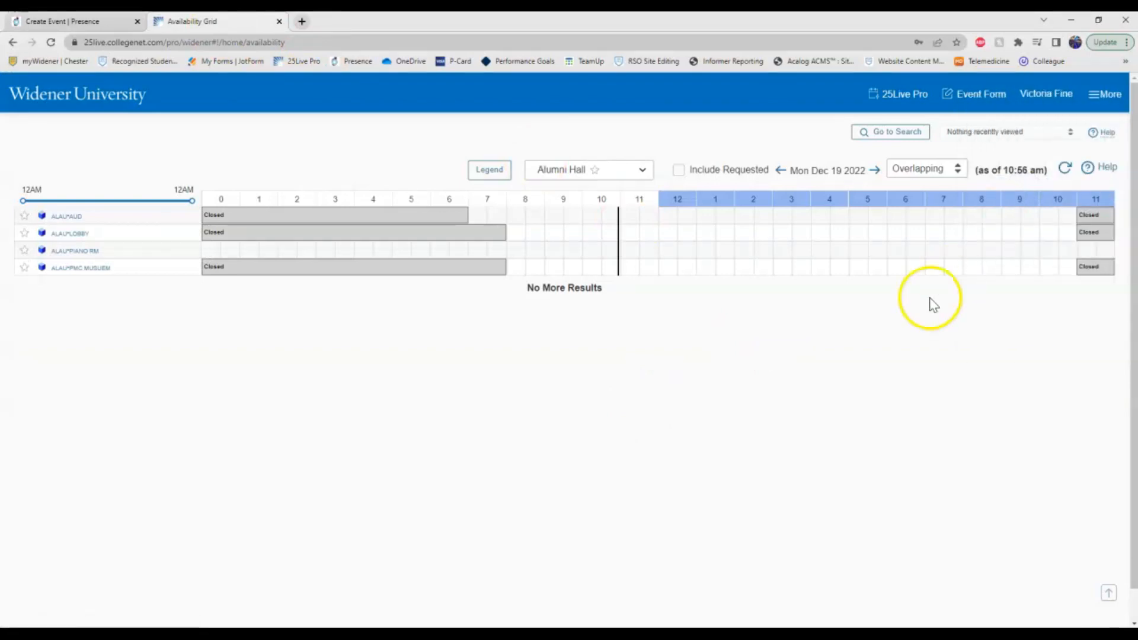
click(643, 171)
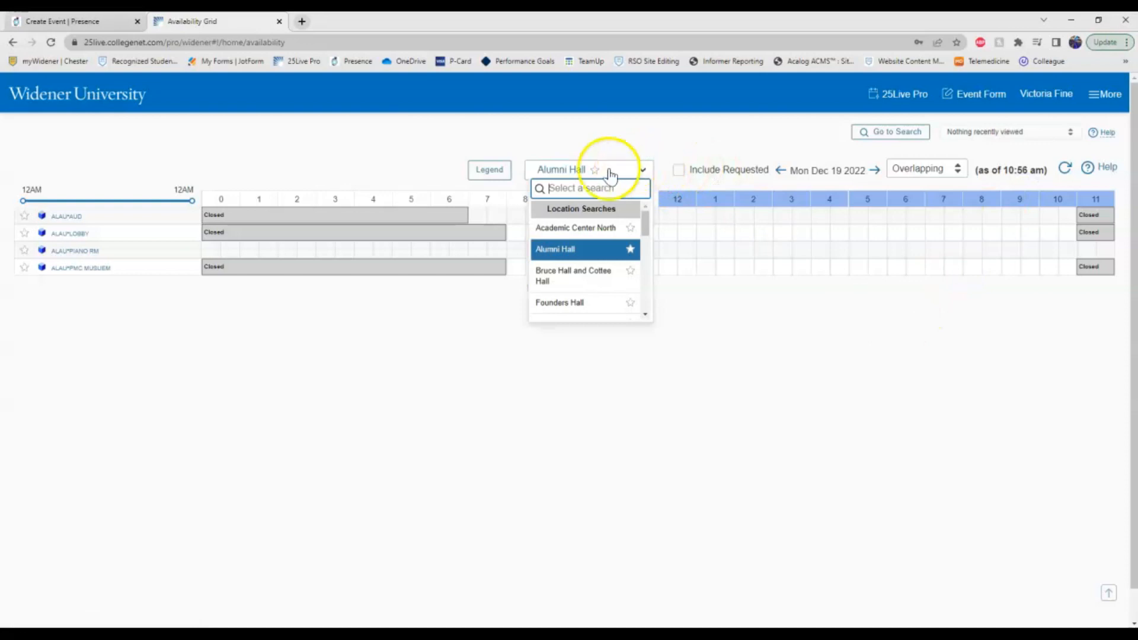
scroll(599, 269, down, 2)
scroll(598, 274, down, 5)
click(569, 286)
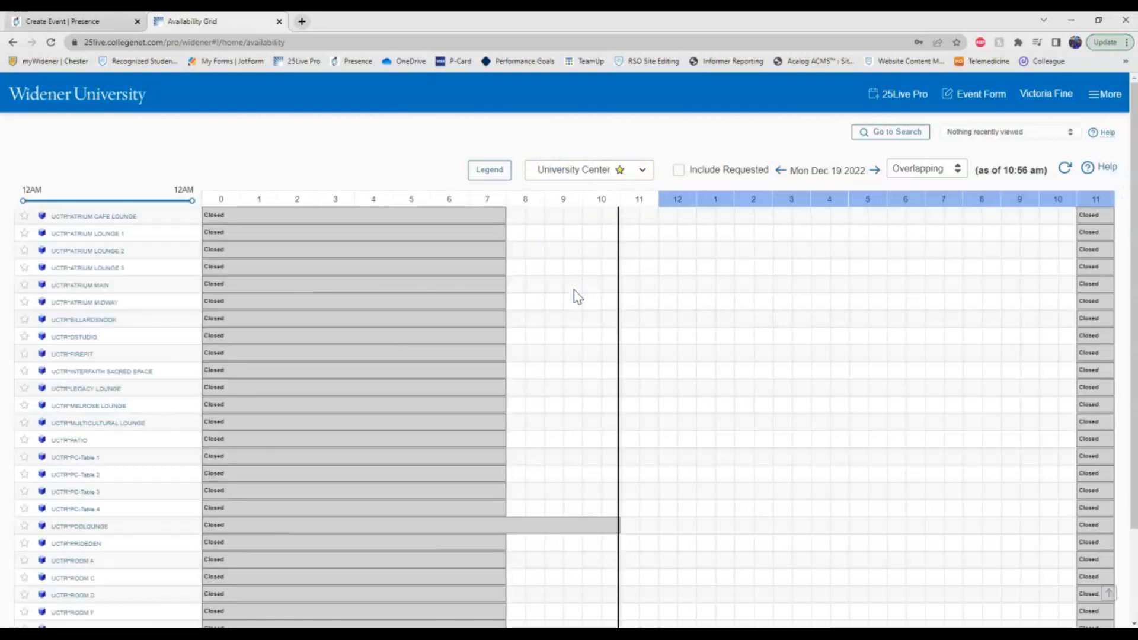
Set the grid date to Tue Jan 17 2023 and compare it against the Presence instructions.
click(834, 174)
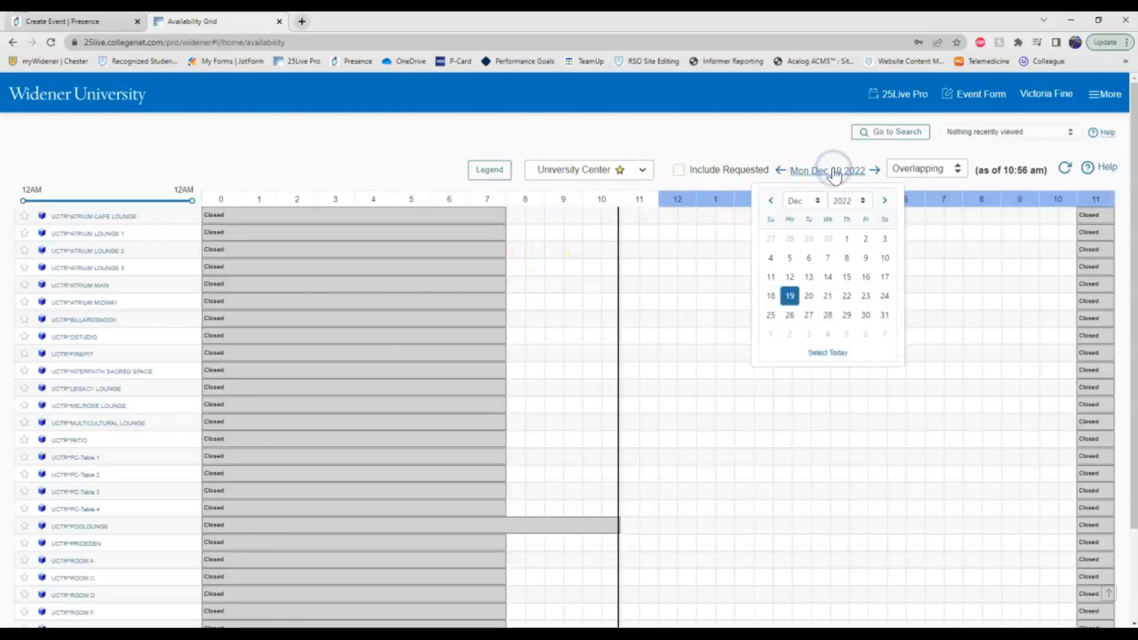
click(885, 201)
click(808, 277)
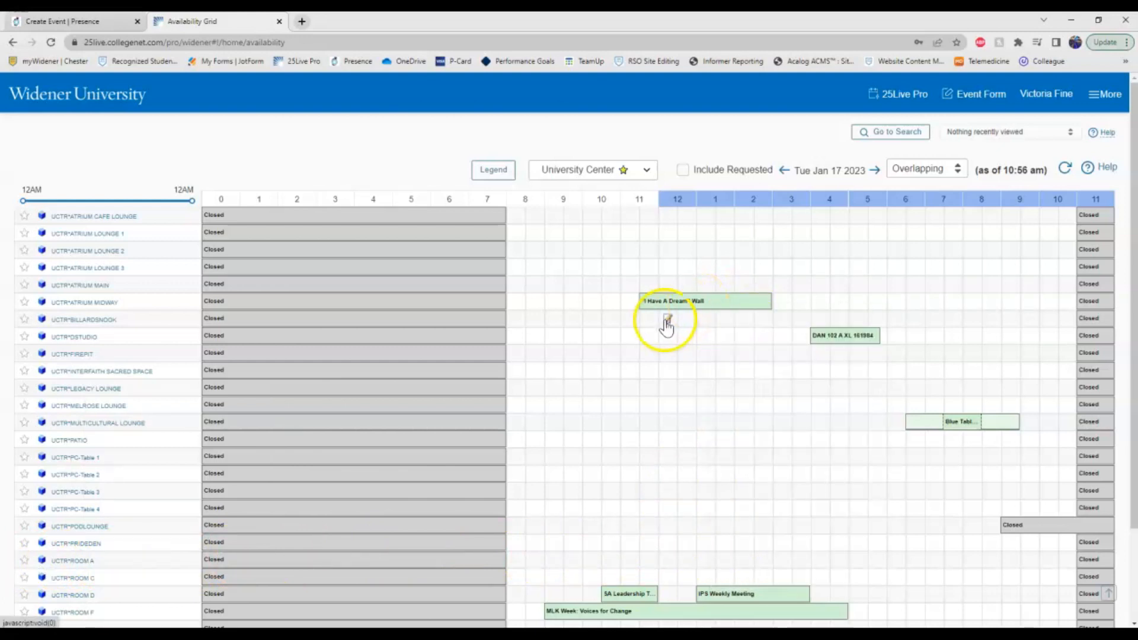
mouse_move(670, 308)
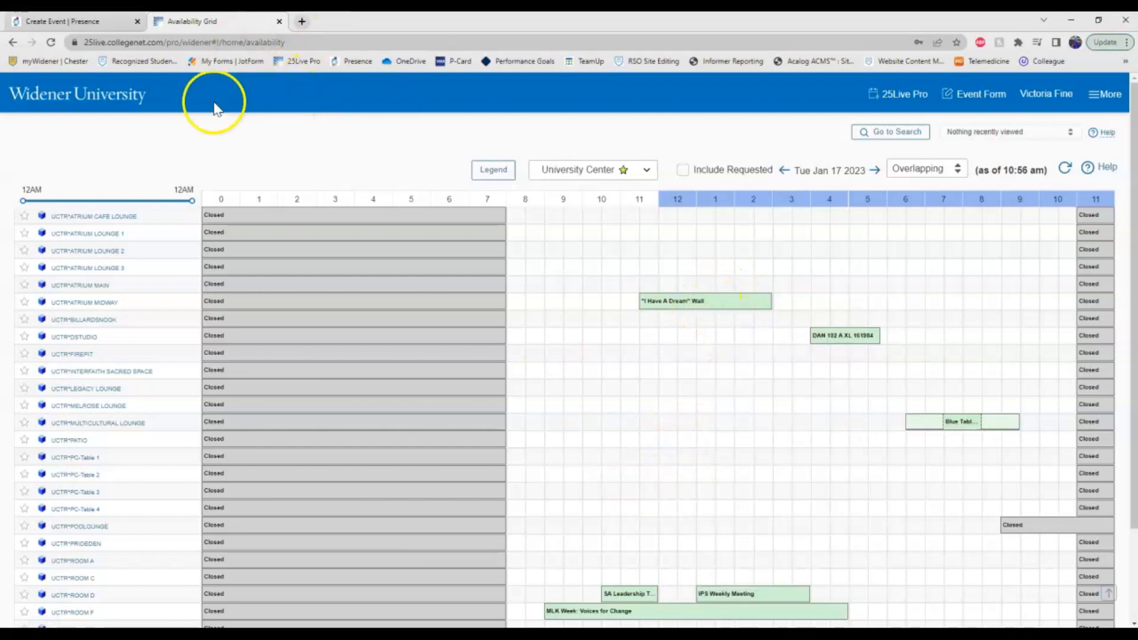
click(71, 21)
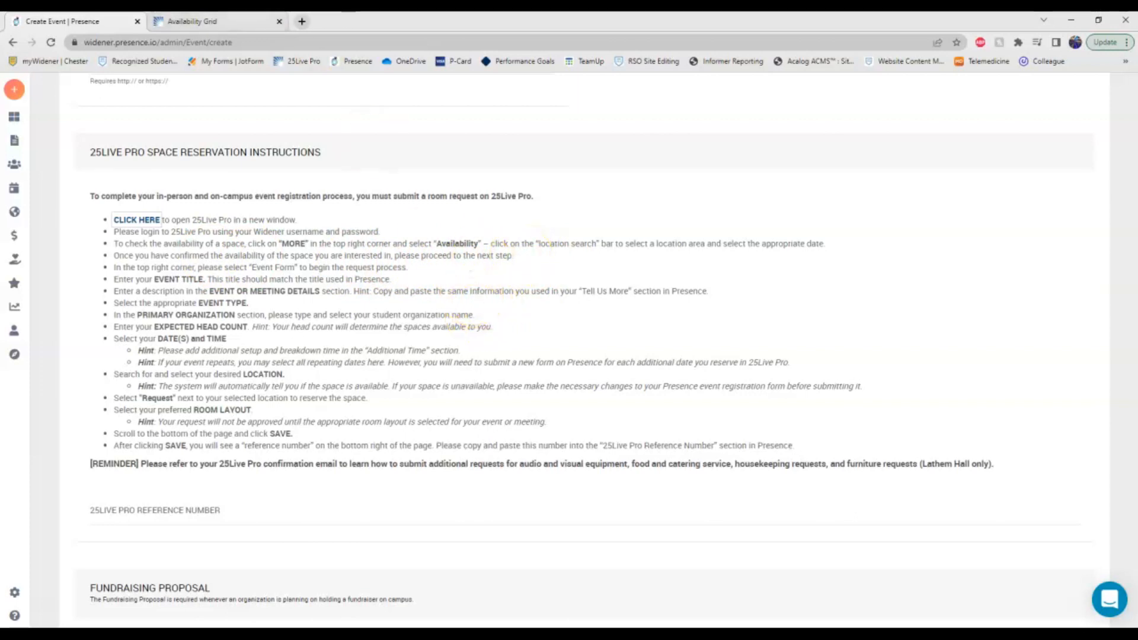
click(196, 21)
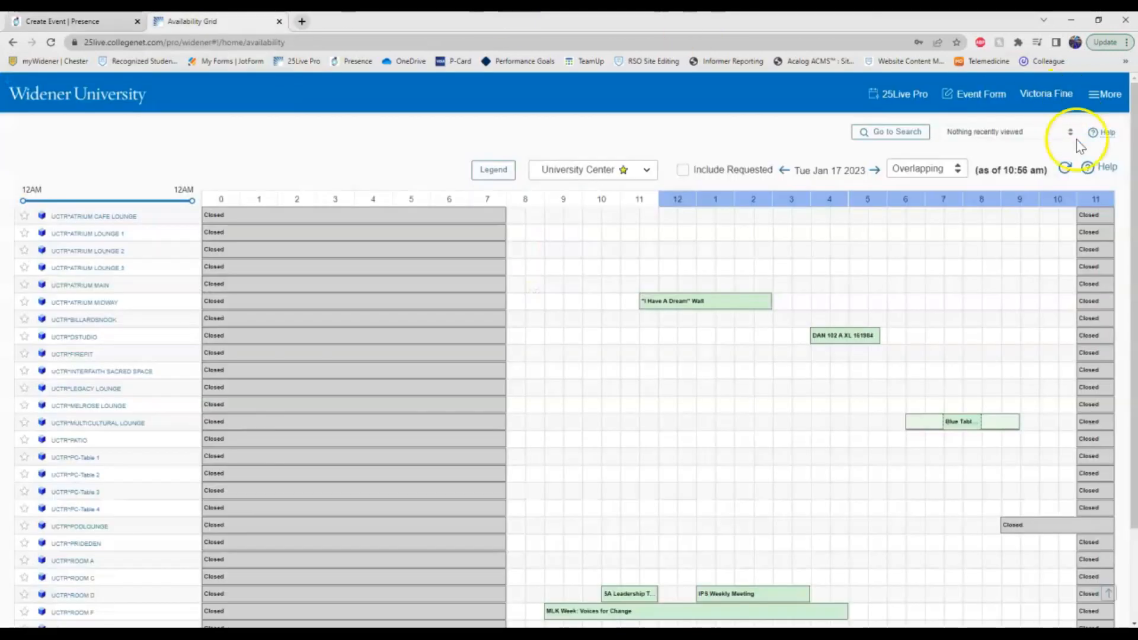
Start a new 25Live Event Form and name the event 'Test Event'.
click(971, 96)
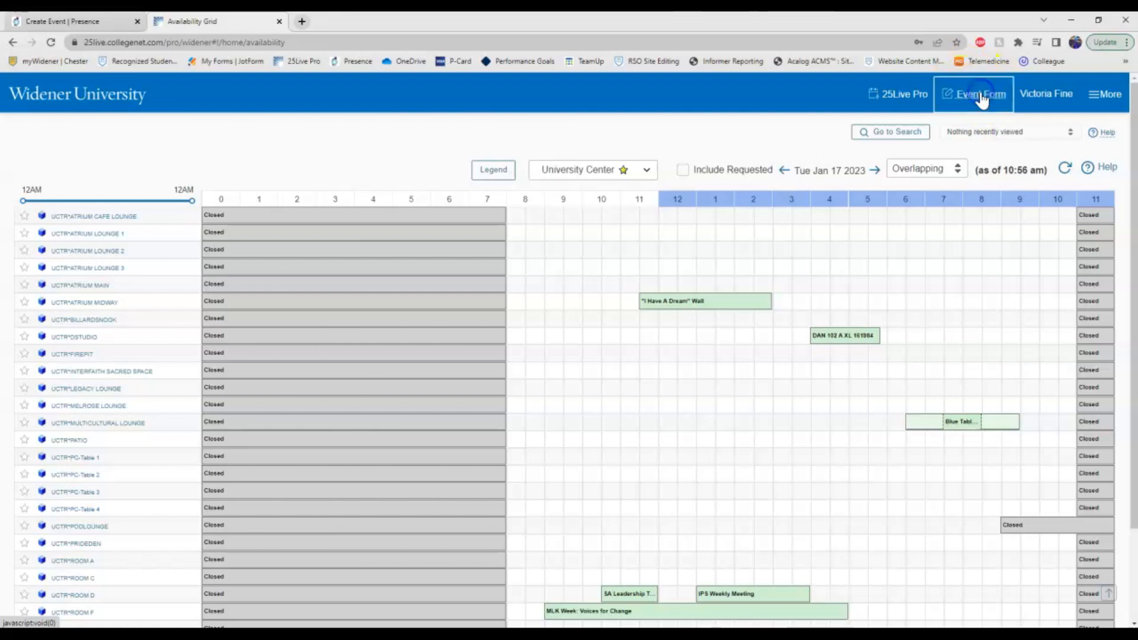
key(ctrl+shift+Tab)
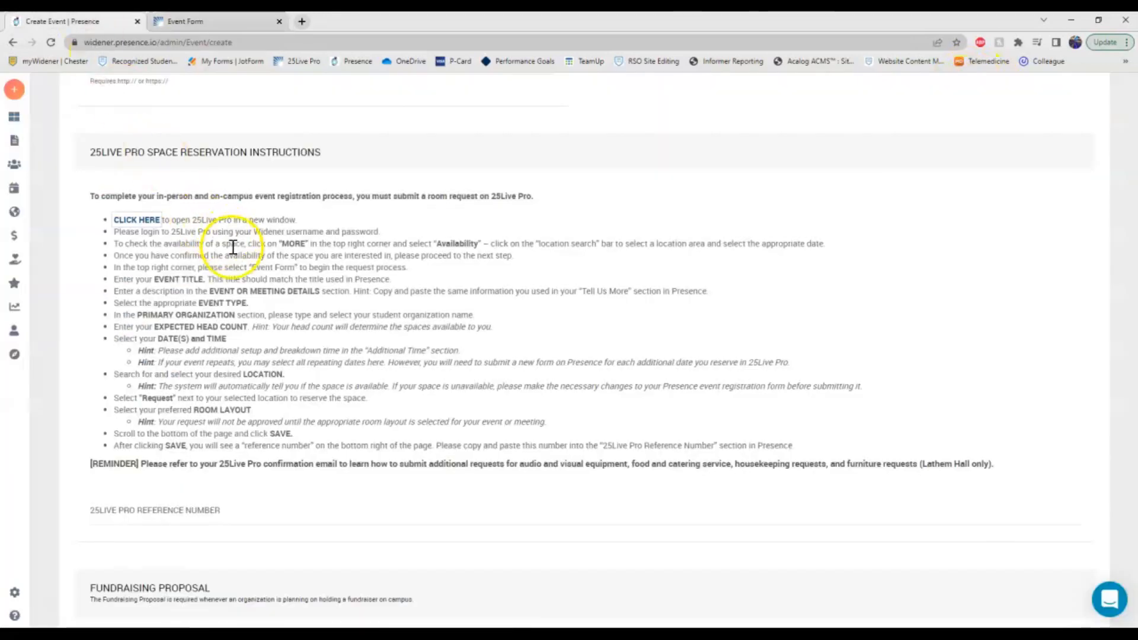
scroll(282, 285, up, 20)
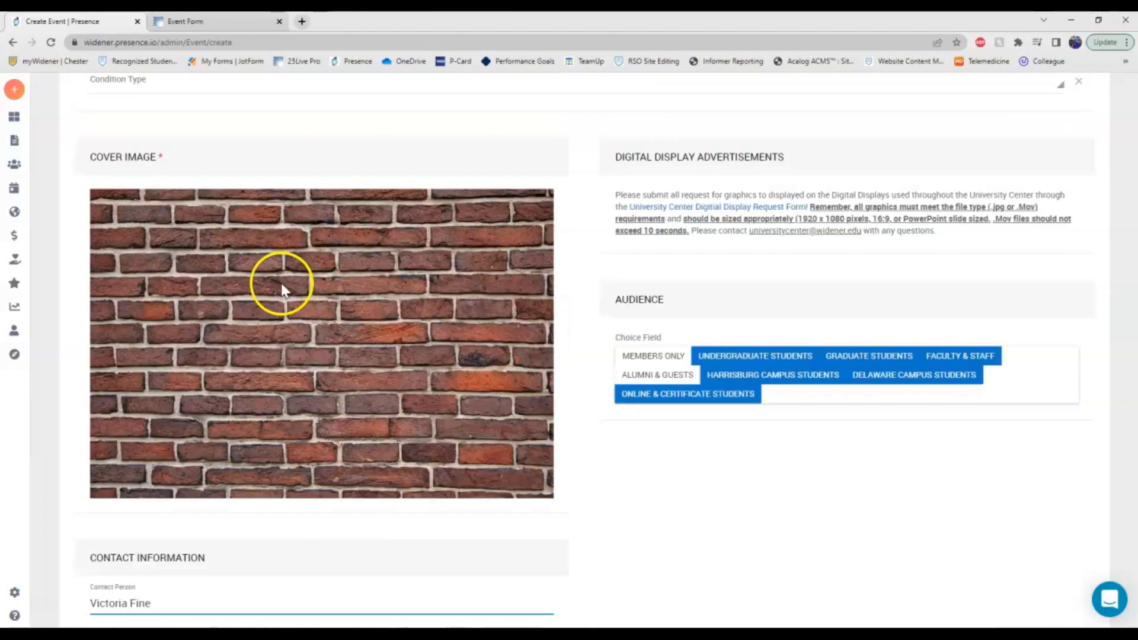
scroll(257, 323, down, 5)
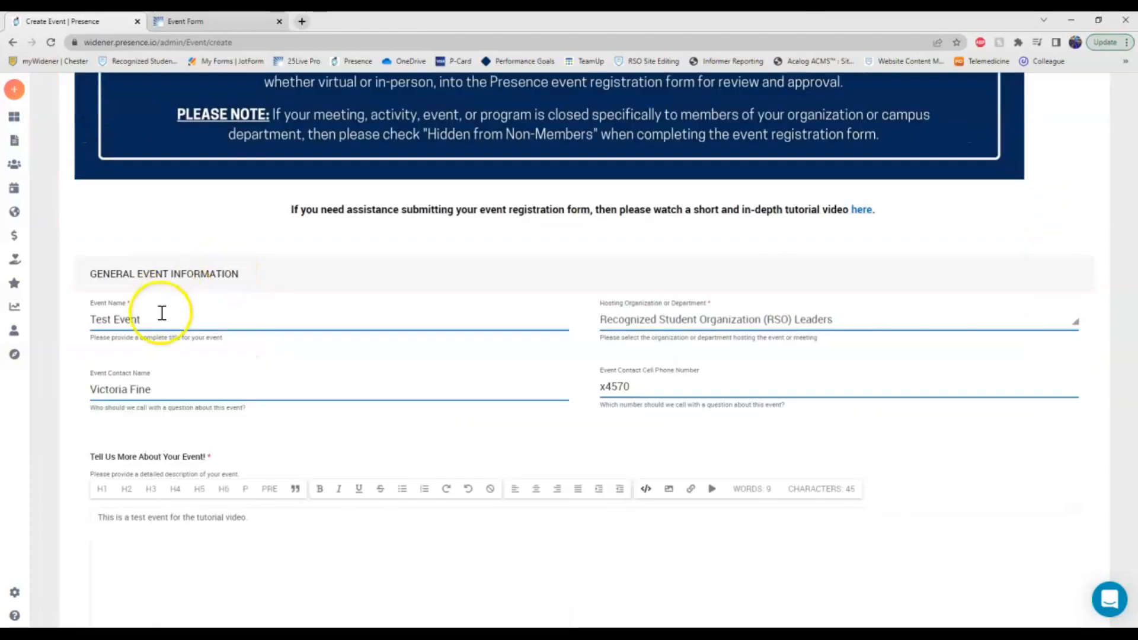
key(ctrl+Tab)
click(396, 242)
text(Test Event)
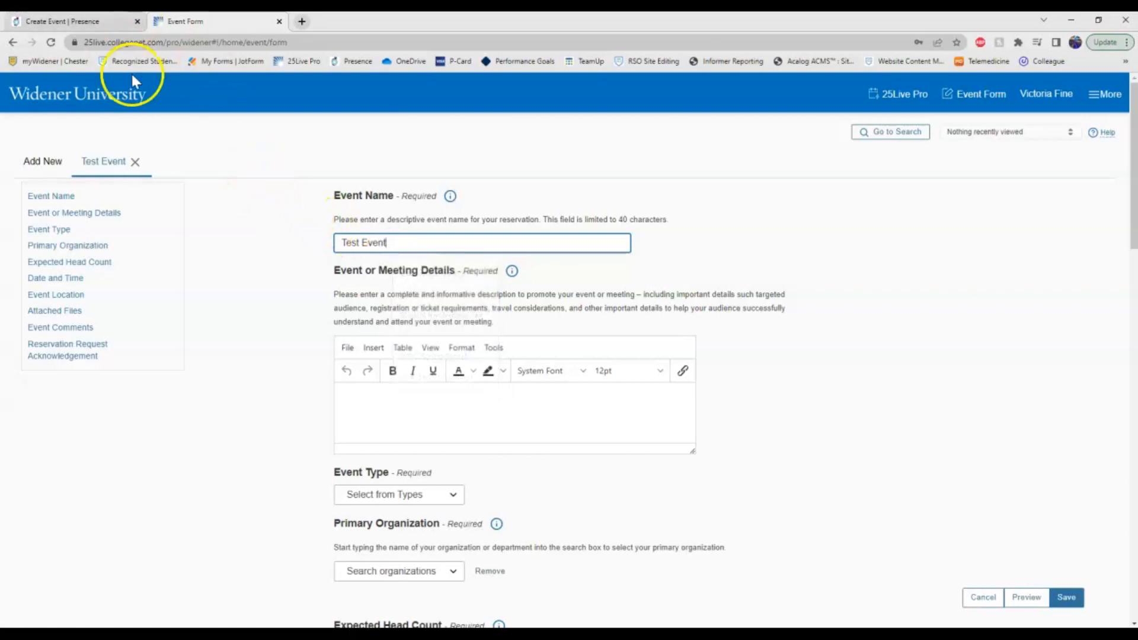
Copy the Presence description 'This is a test event for the tutorial video.' into Event or Meeting Details.
key(ctrl+Tab)
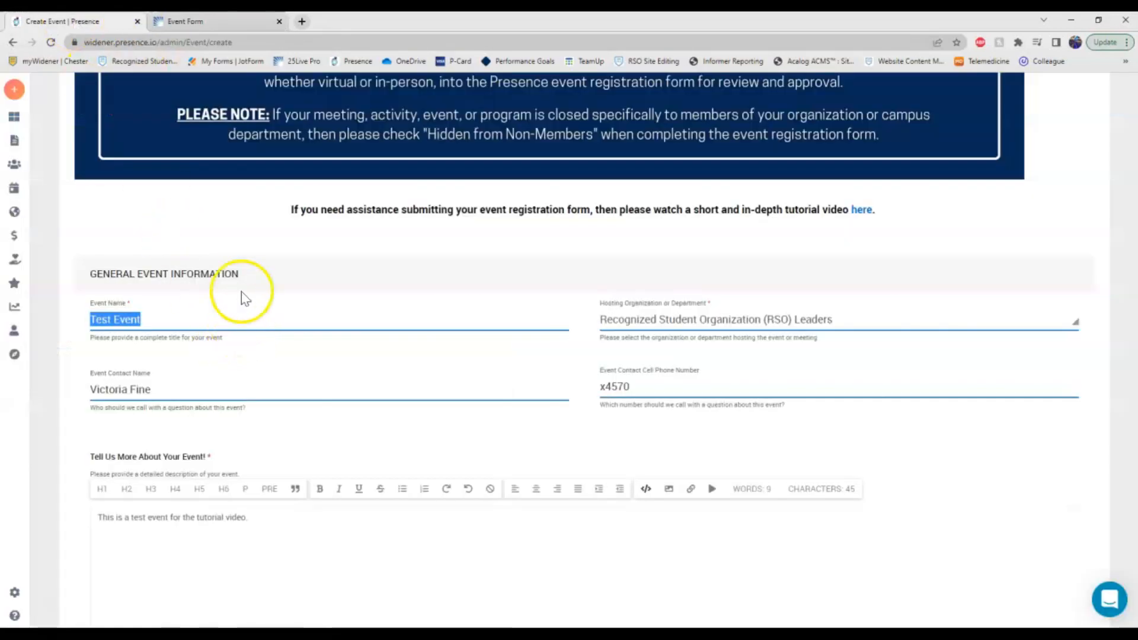
scroll(149, 479, down, 20)
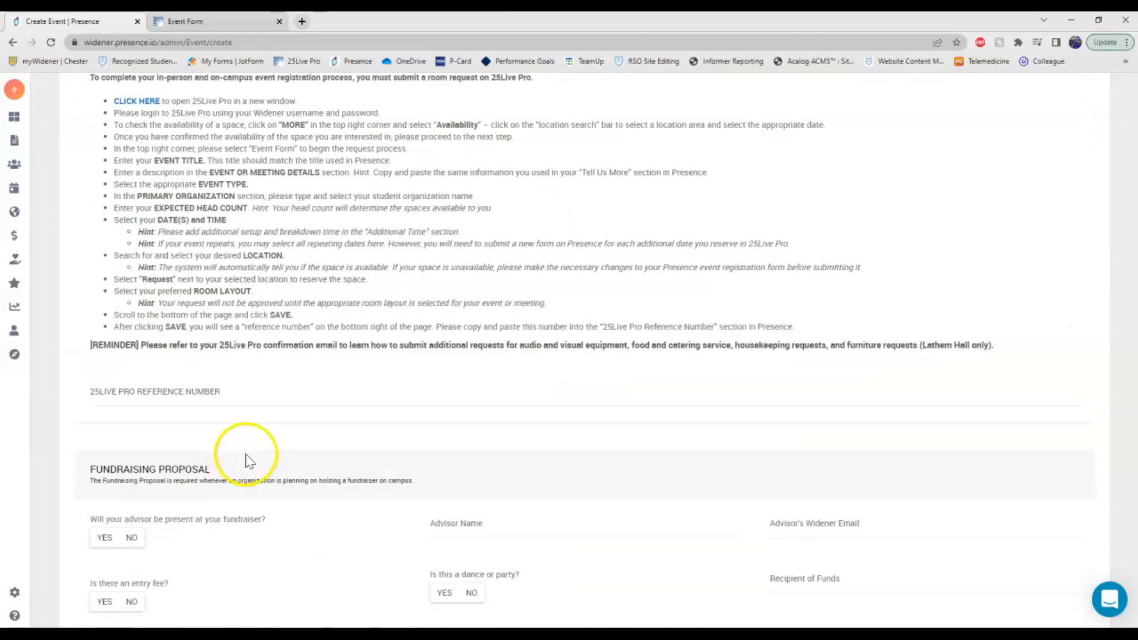
scroll(210, 259, up, 2)
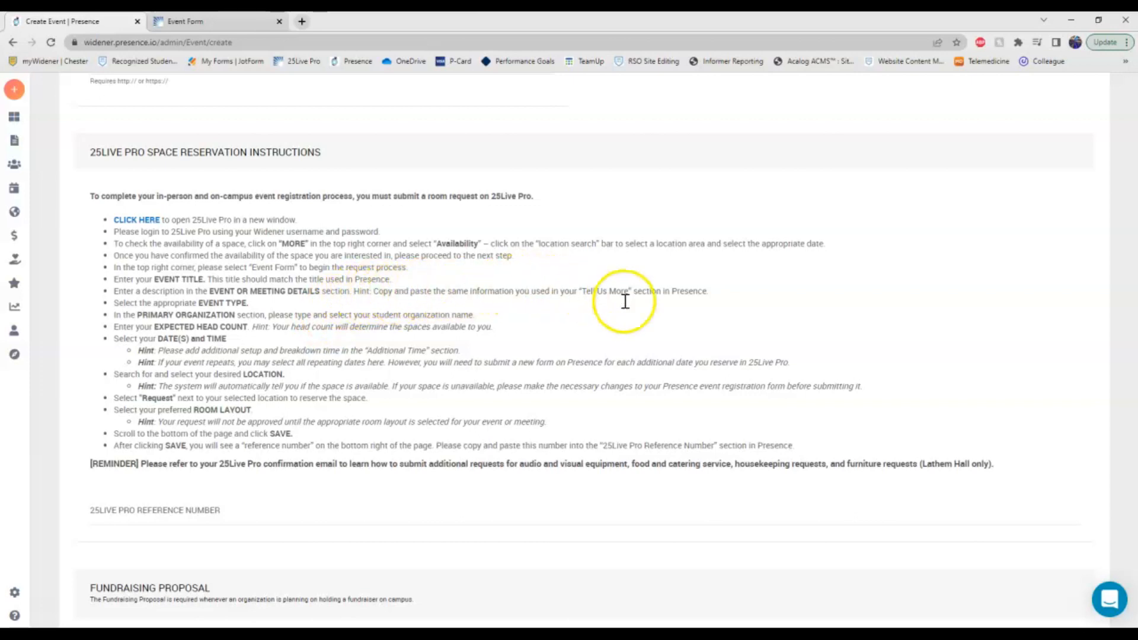
scroll(496, 438, up, 10)
scroll(495, 438, up, 15)
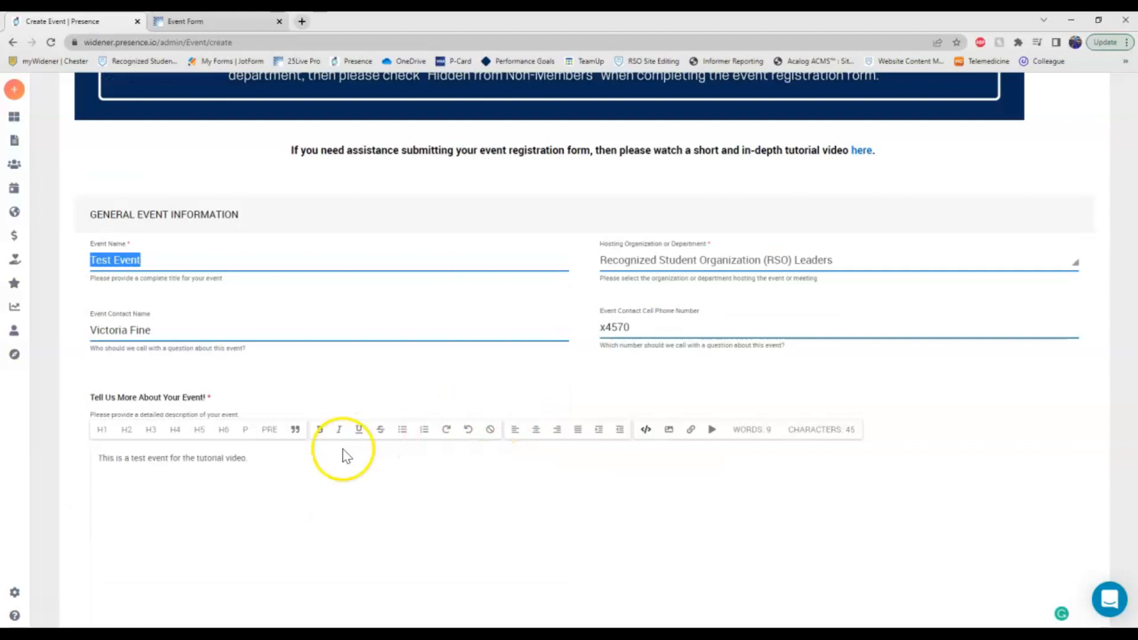
triple_click(317, 469)
key(ctrl+c)
click(184, 21)
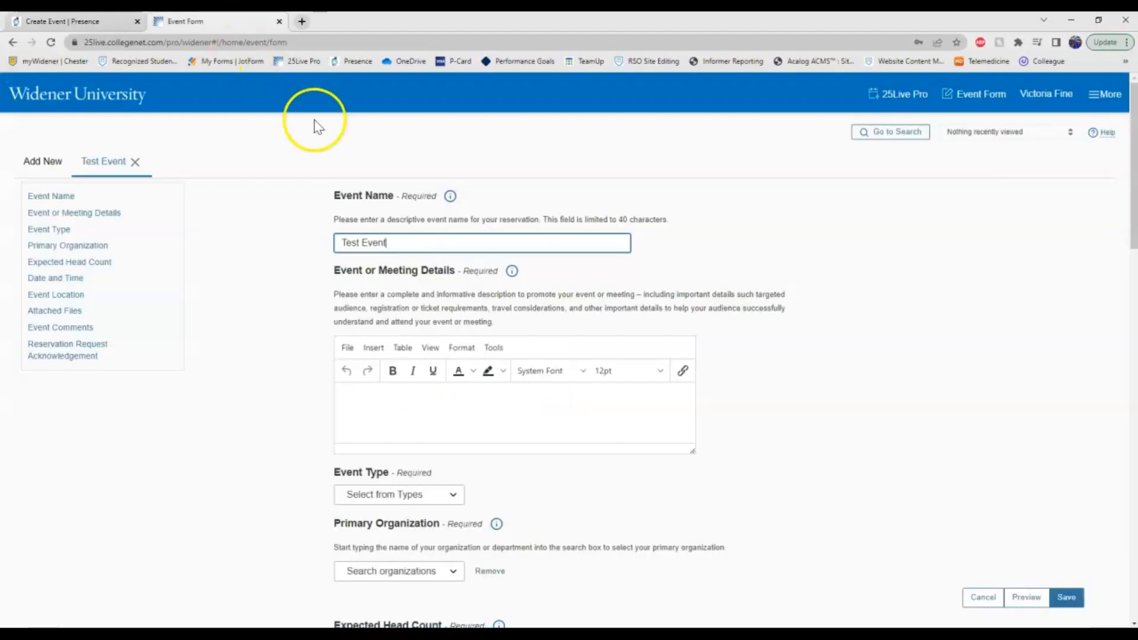
click(402, 409)
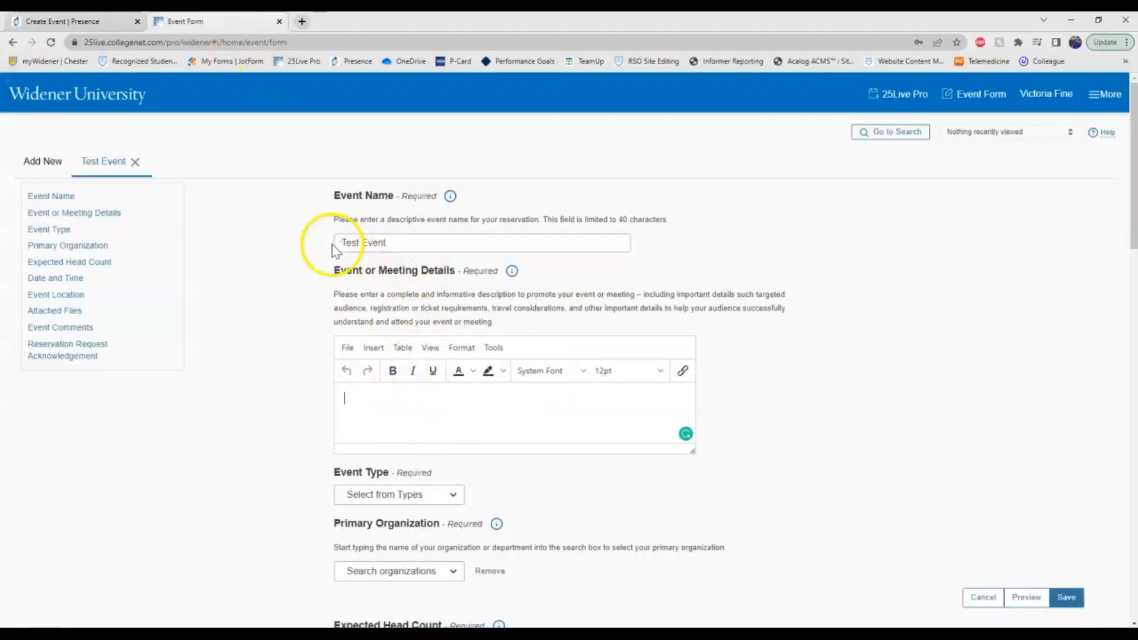
click(512, 401)
key(ctrl+v)
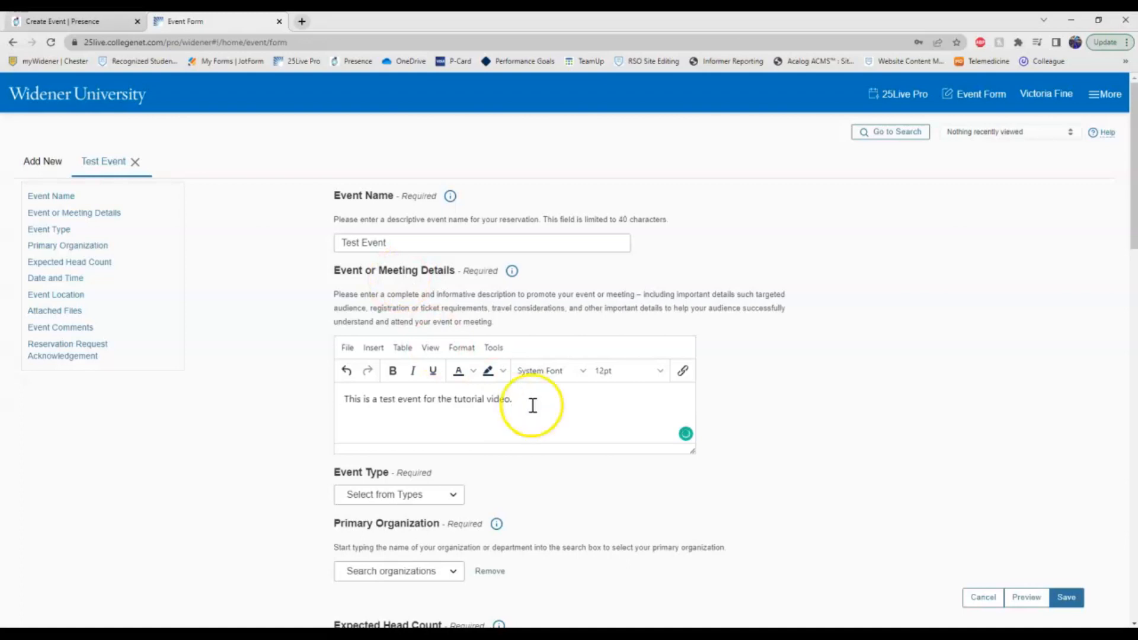
Review the Presence form again, then bring up the 25Live Event Type choices.
scroll(753, 368, down, 1)
scroll(249, 302, down, 1)
scroll(259, 294, down, 1)
click(65, 21)
scroll(300, 341, down, 10)
scroll(299, 341, down, 15)
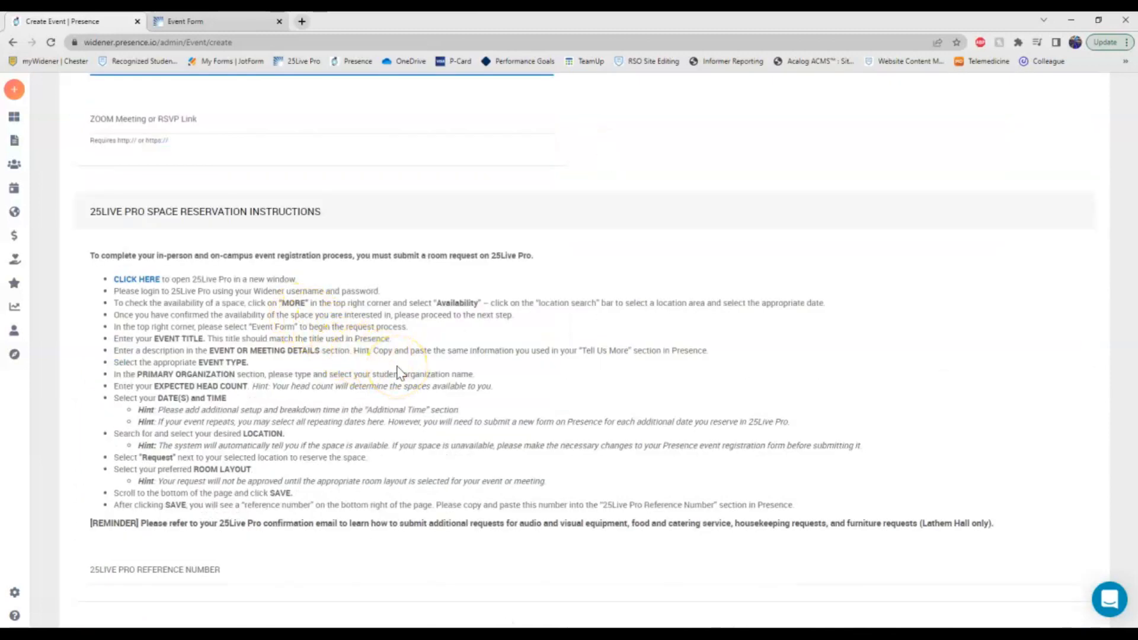
click(213, 21)
click(454, 317)
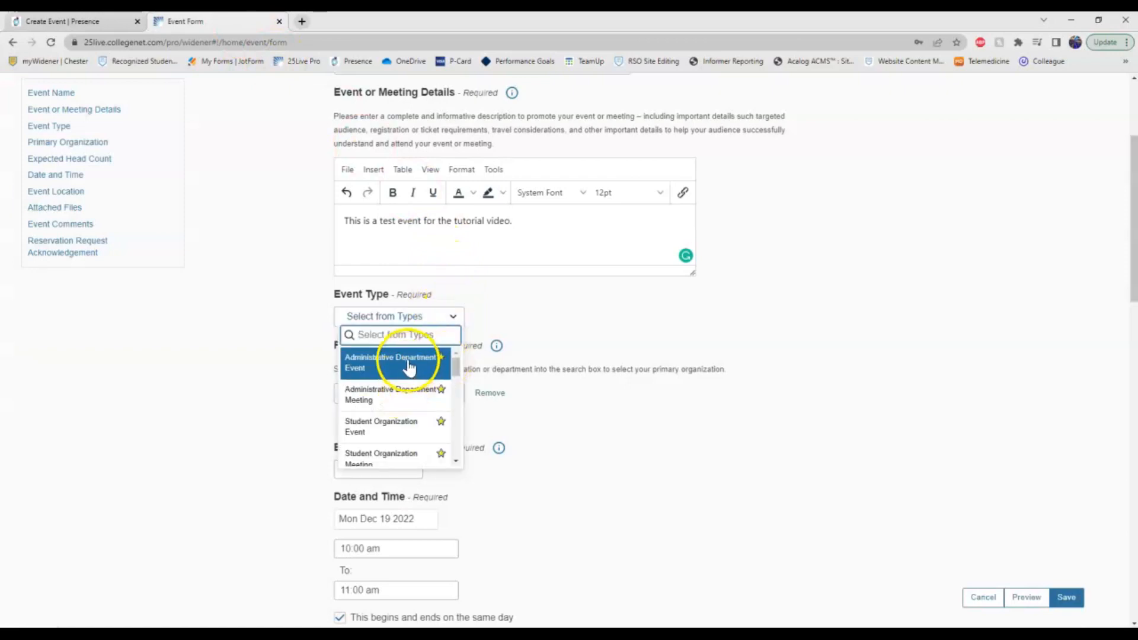
Set the event type to Administrative Department Meeting.
scroll(413, 387, down, 3)
scroll(411, 391, up, 3)
scroll(409, 402, up, 1)
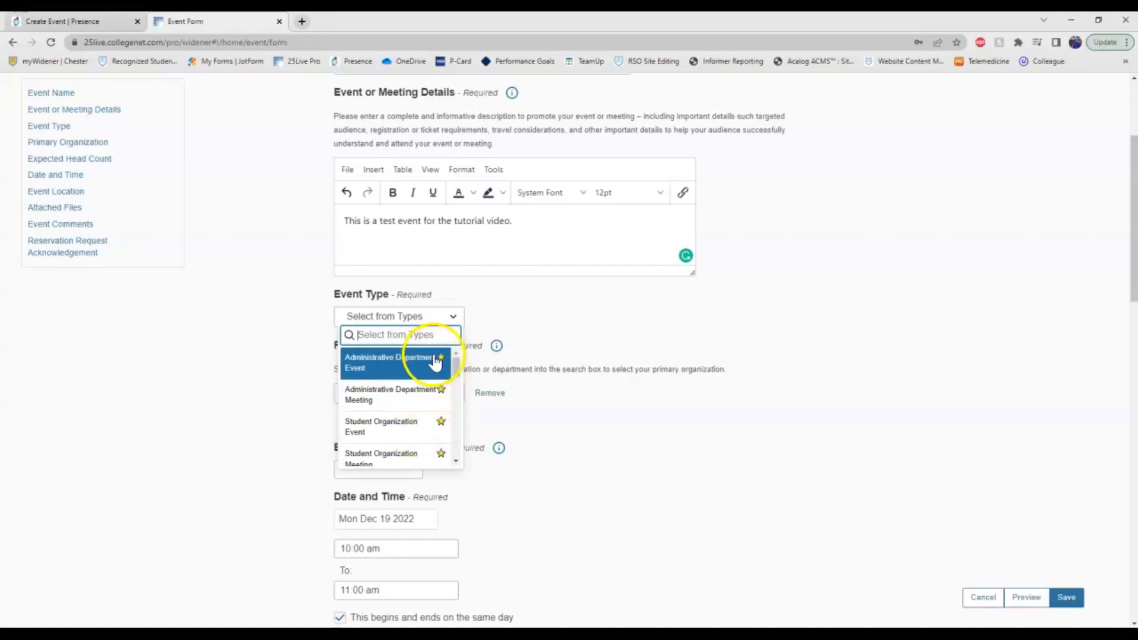
scroll(442, 456, down, 2)
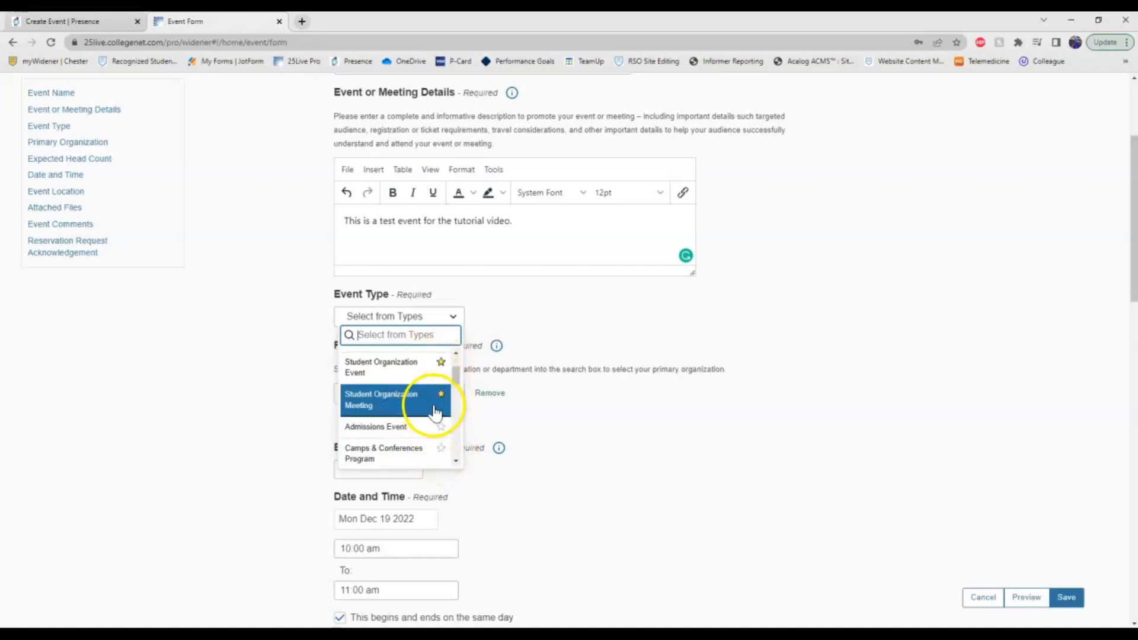
scroll(420, 433, up, 4)
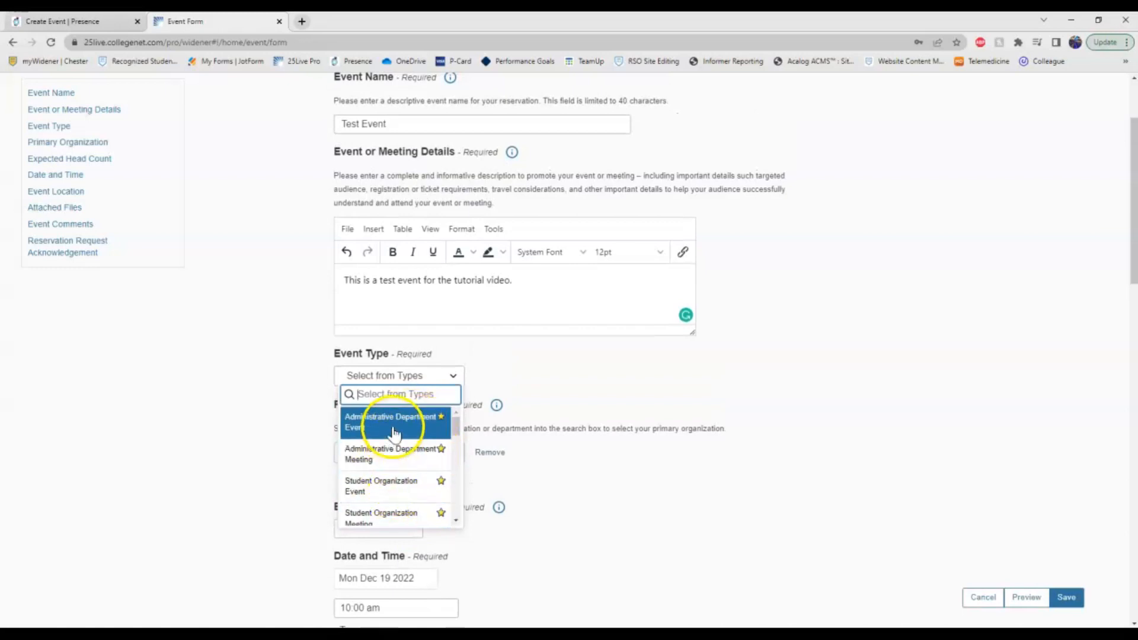
click(398, 457)
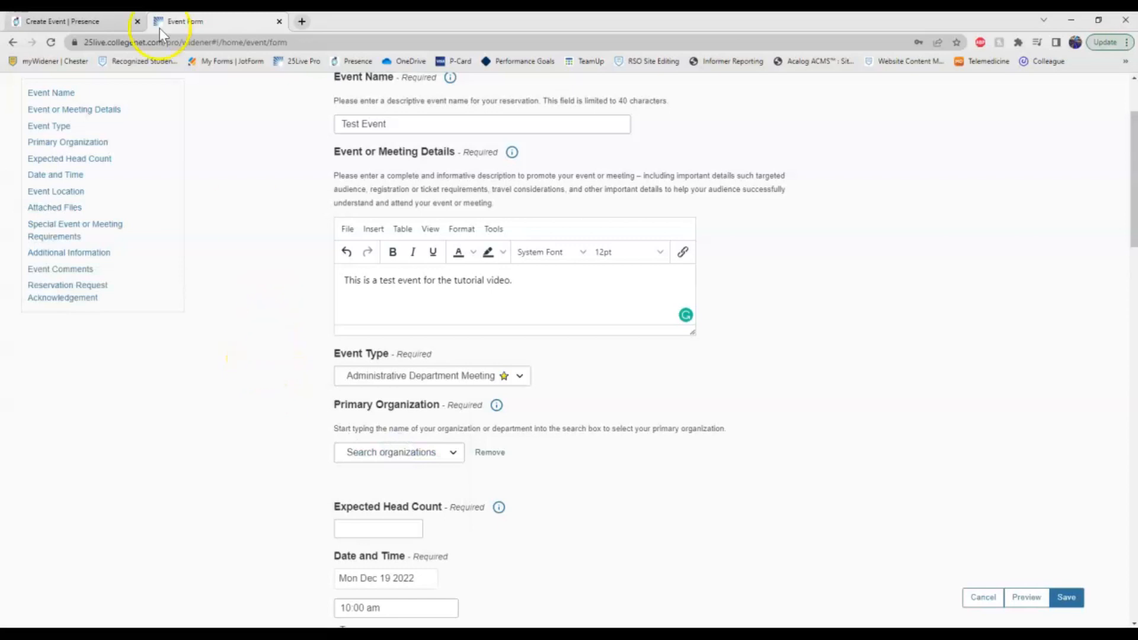
Search 'office' and set the primary organization to Office of Student Engagement.
click(76, 21)
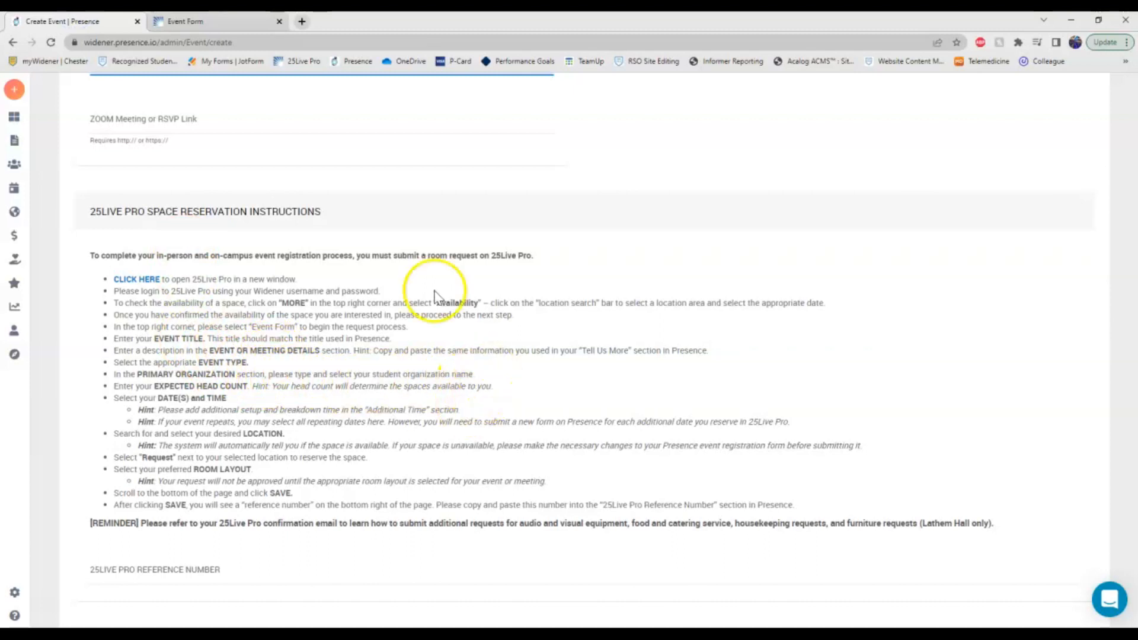
key(ctrl+Tab)
click(454, 452)
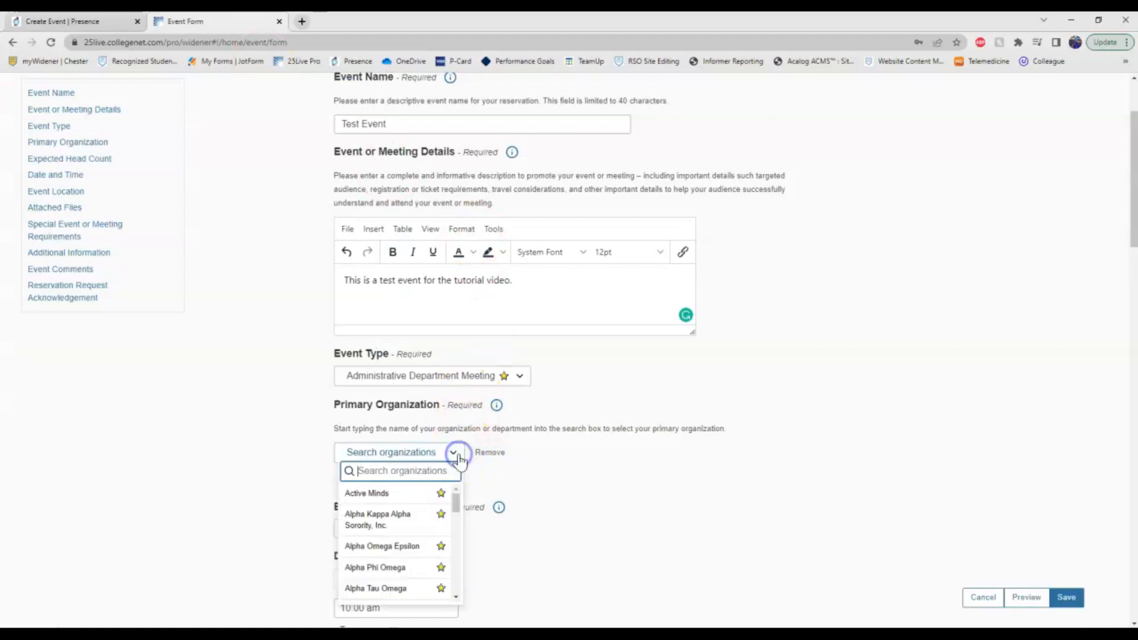
scroll(464, 436, down, 1)
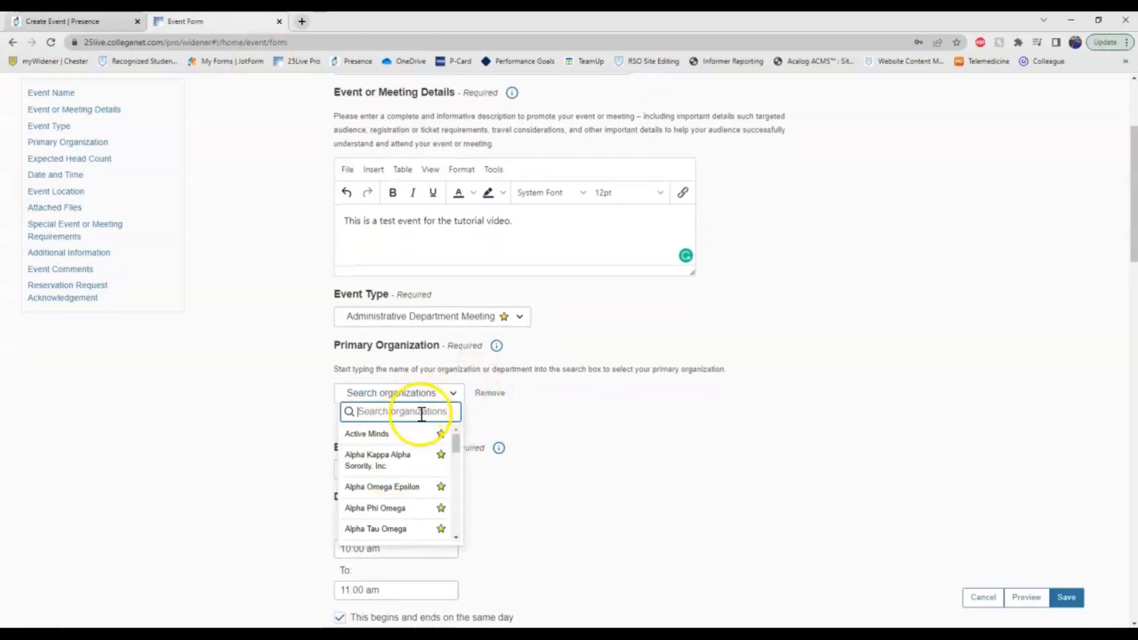
text(office)
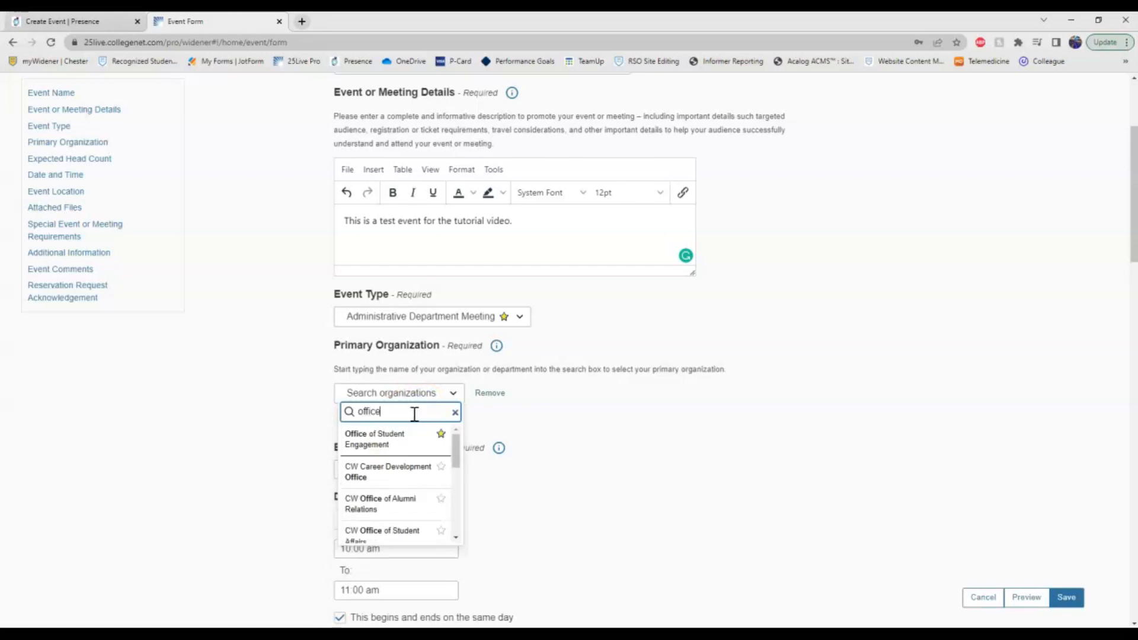
click(387, 439)
Browse the organization list, leaving Office of Student Engagement selected.
click(501, 393)
scroll(437, 475, down, 5)
scroll(436, 484, down, 2)
scroll(437, 485, up, 2)
scroll(438, 483, down, 4)
scroll(443, 471, down, 6)
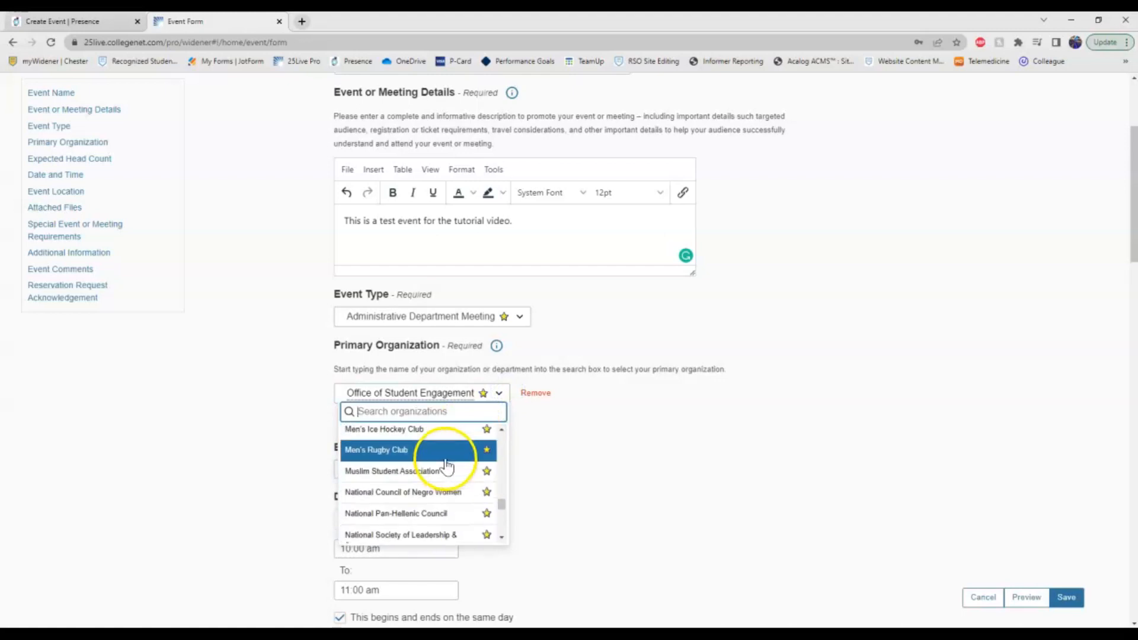
click(275, 421)
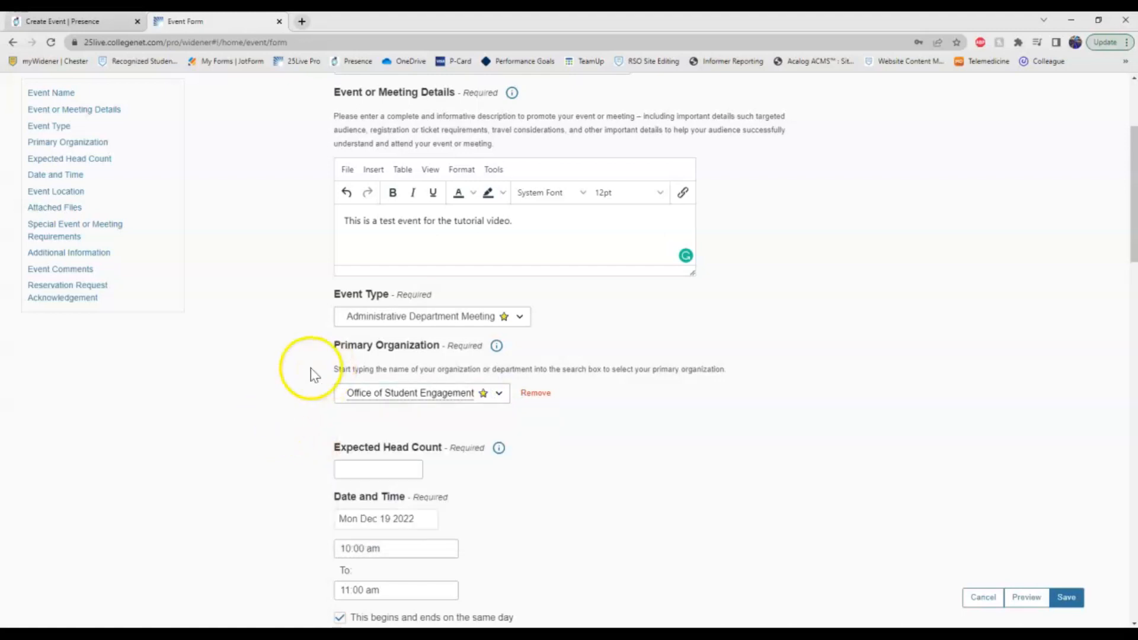
scroll(299, 373, down, 1)
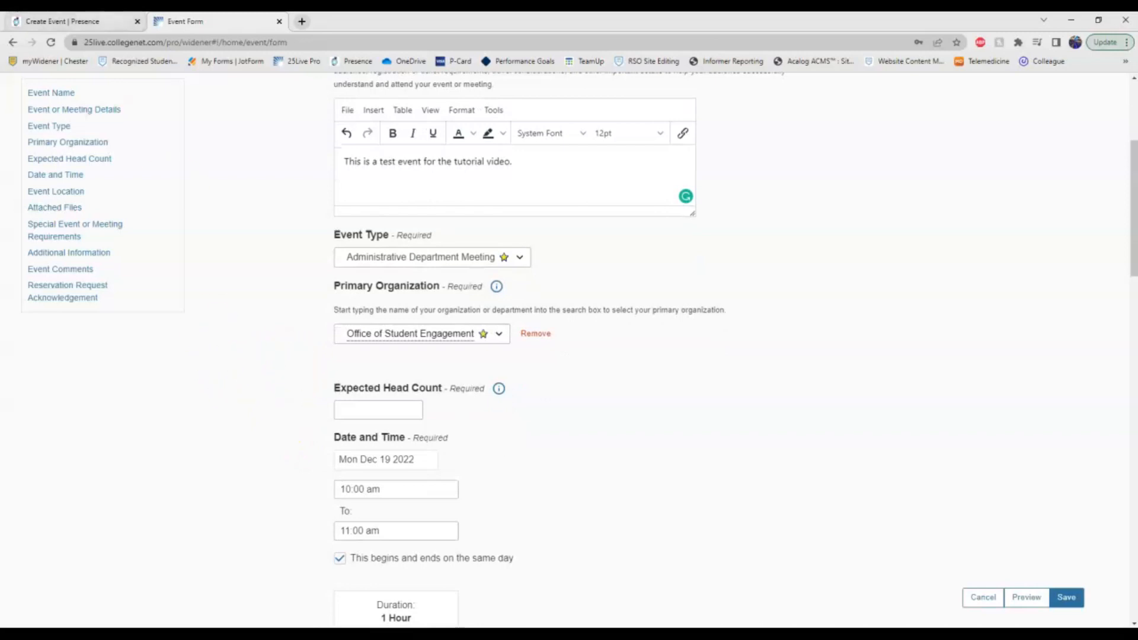
Fill in 100 as the expected head count from autofill, checking the Presence instructions.
click(63, 21)
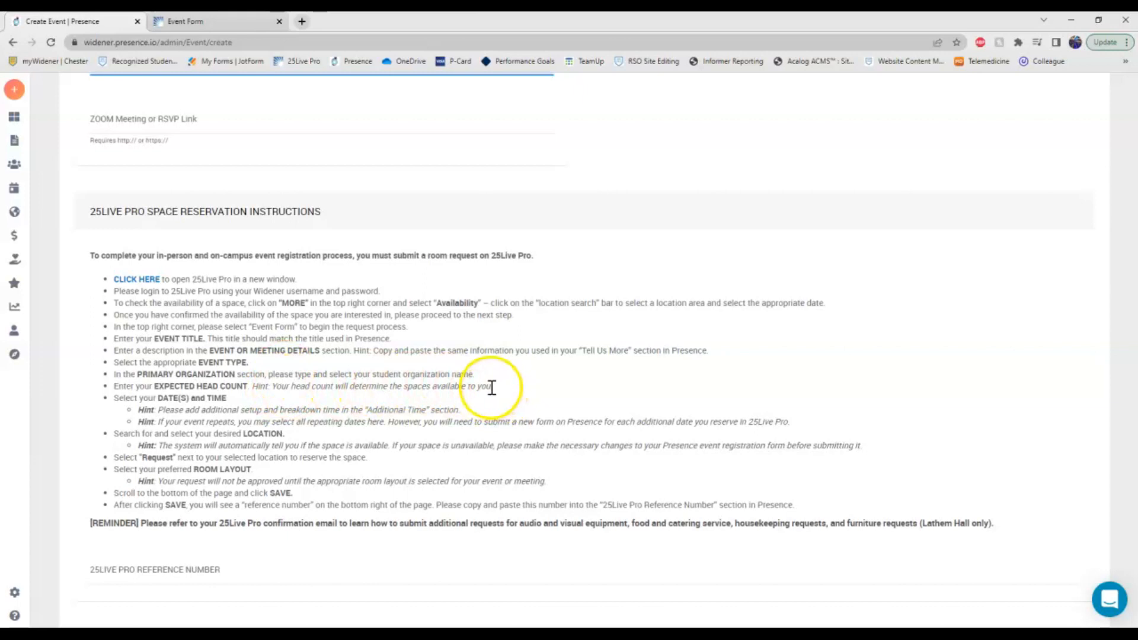
click(255, 22)
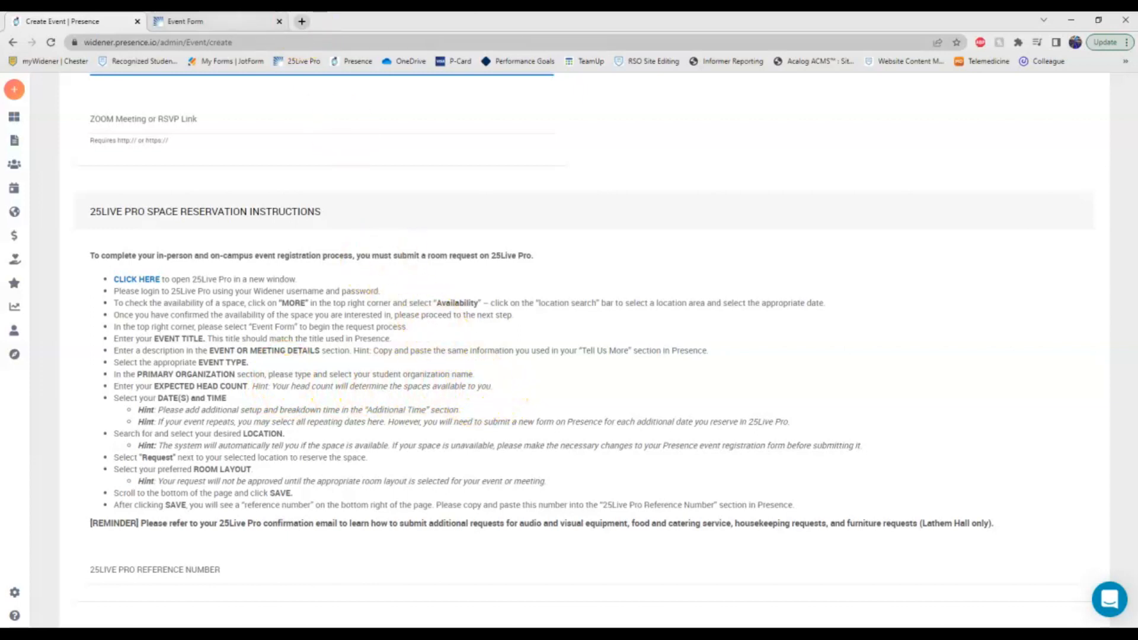
click(364, 409)
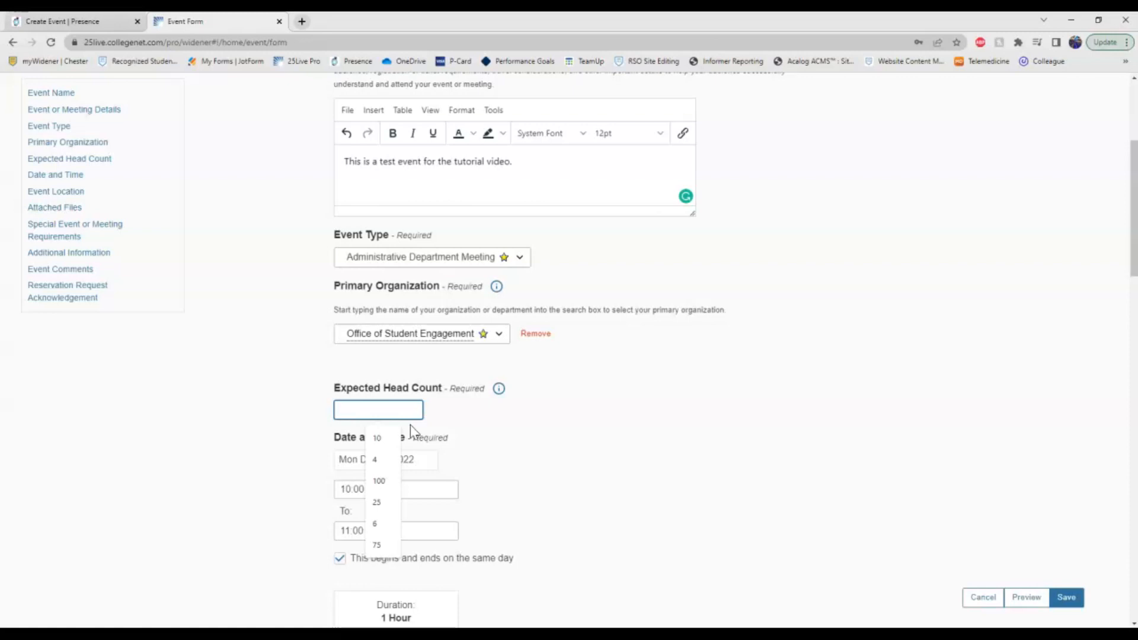
click(384, 483)
click(282, 411)
scroll(271, 356, down, 1)
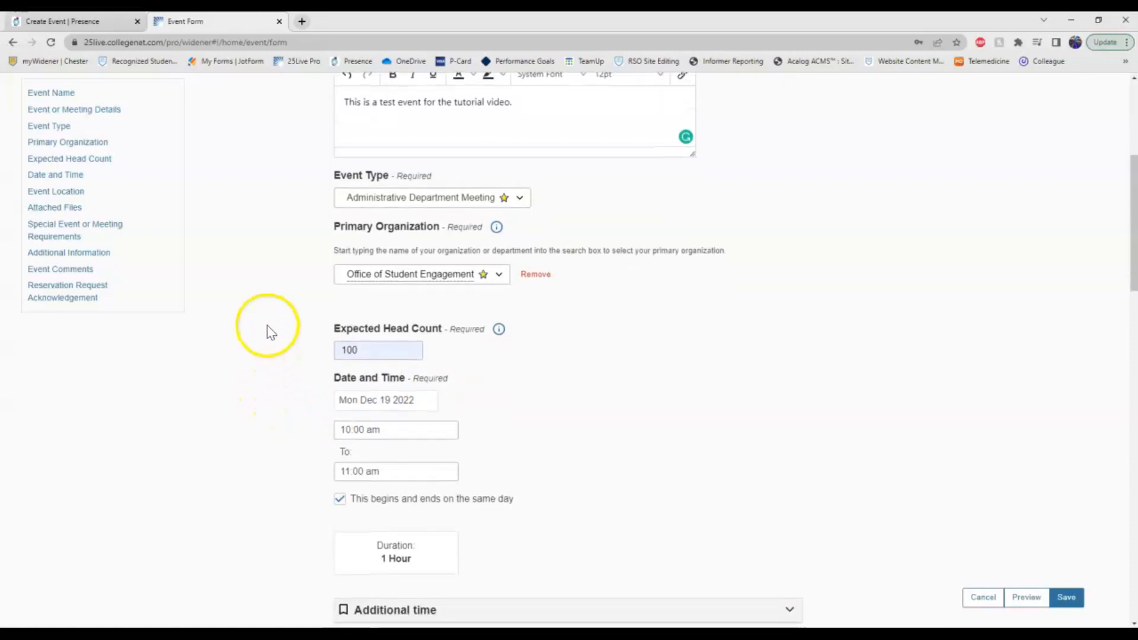
click(83, 22)
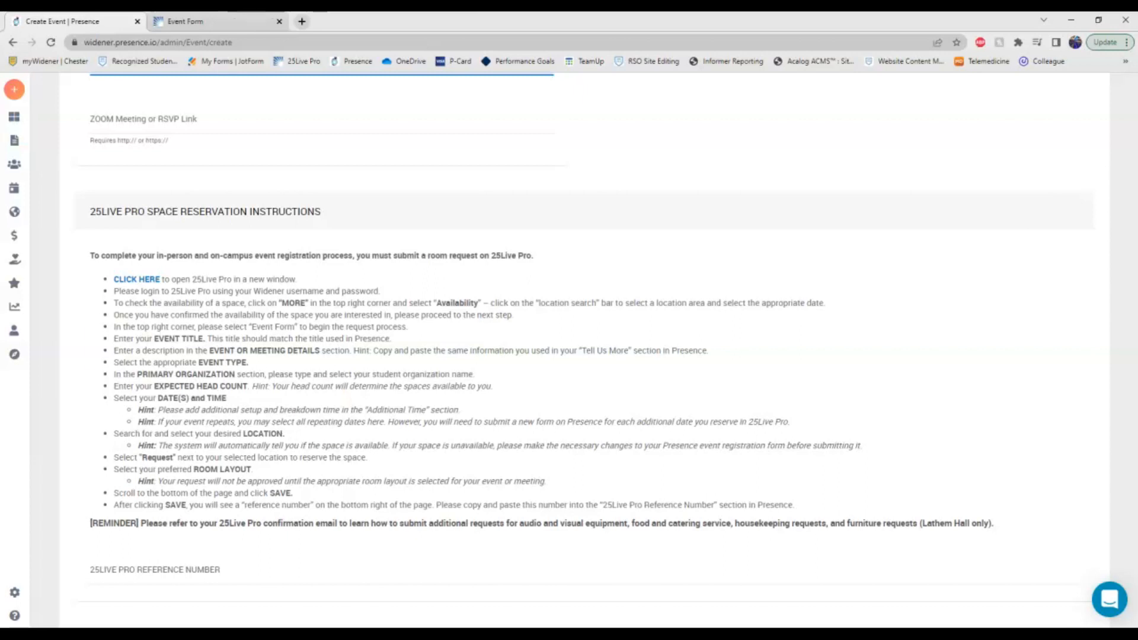
click(185, 21)
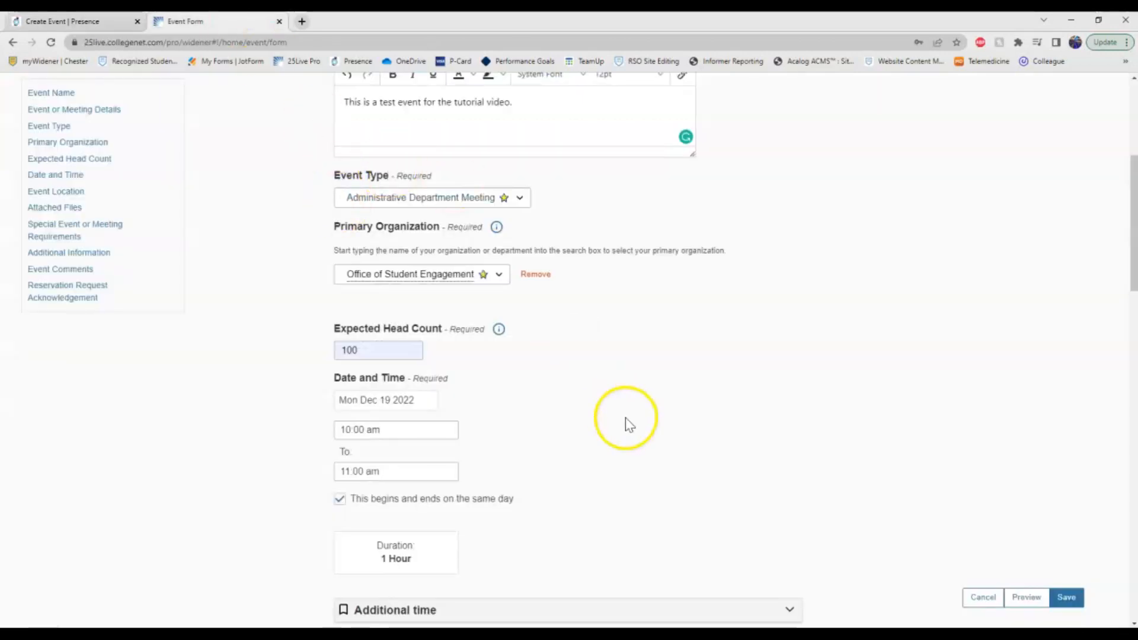
scroll(533, 424, down, 1)
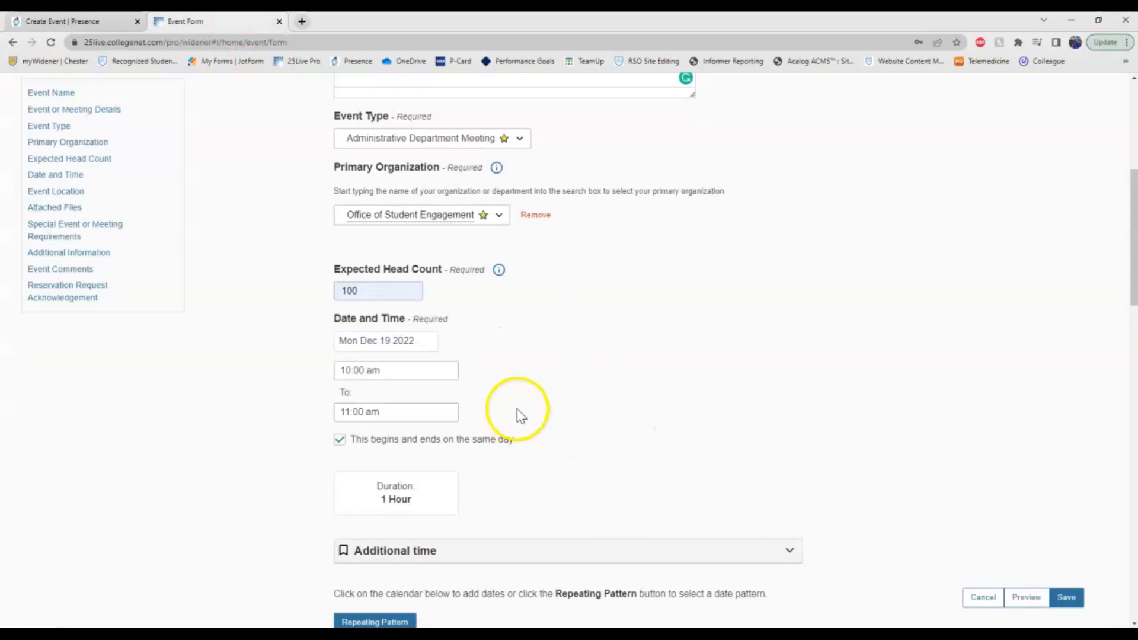
Set the event date to Tue Jan 17 2023 with a 12:00 pm start.
click(366, 340)
click(449, 377)
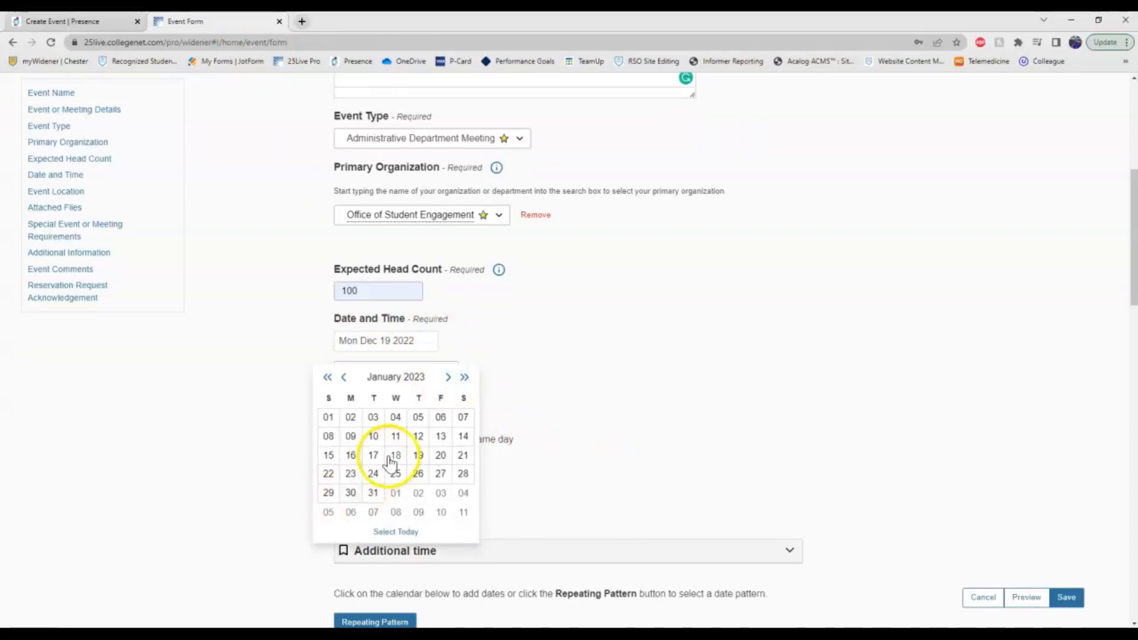
click(373, 455)
click(396, 369)
scroll(386, 426, down, 5)
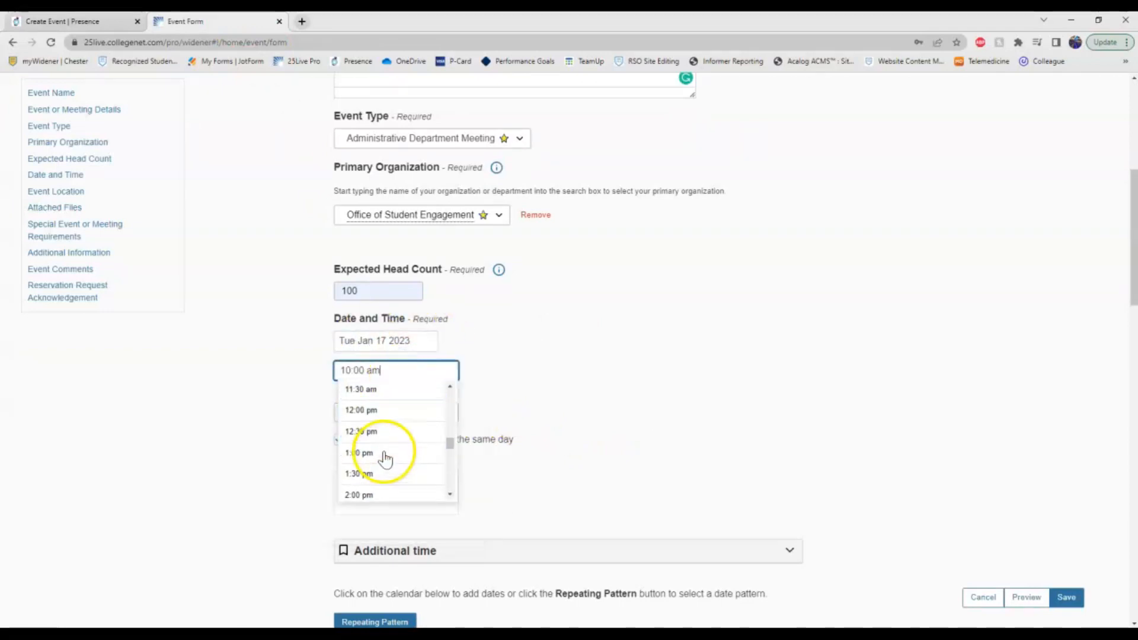
click(380, 417)
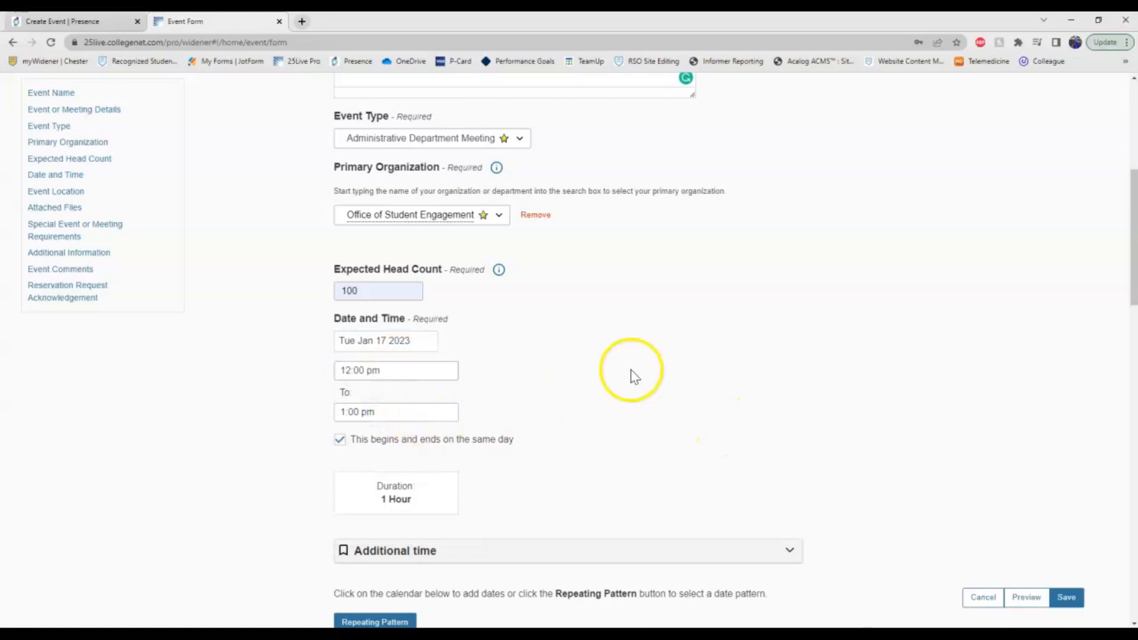
Add 30 minutes of setup and 30 of takedown, reserving 11:30 am–1:30 pm.
scroll(628, 379, down, 3)
click(652, 373)
scroll(587, 249, down, 2)
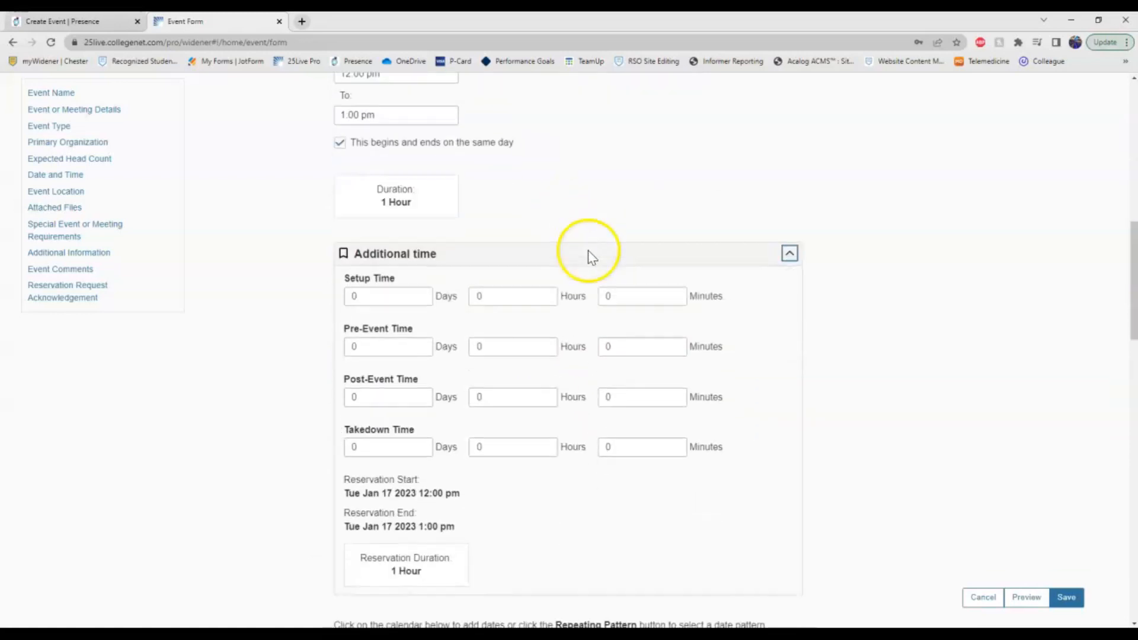
drag(614, 295, 575, 299)
text(30)
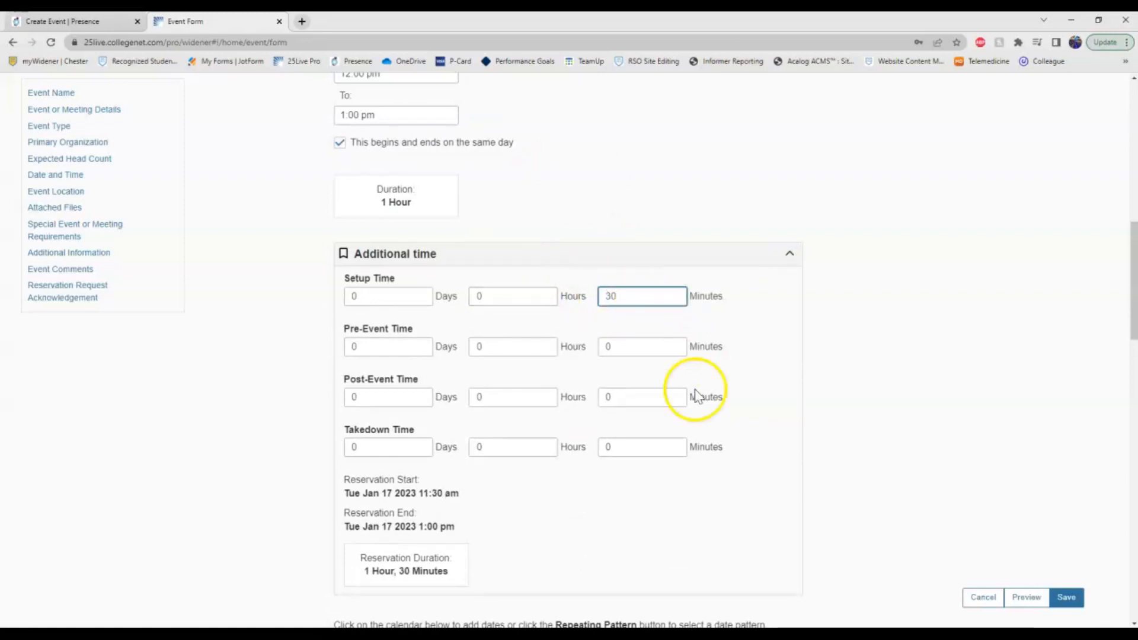
drag(638, 454, 591, 451)
click(901, 431)
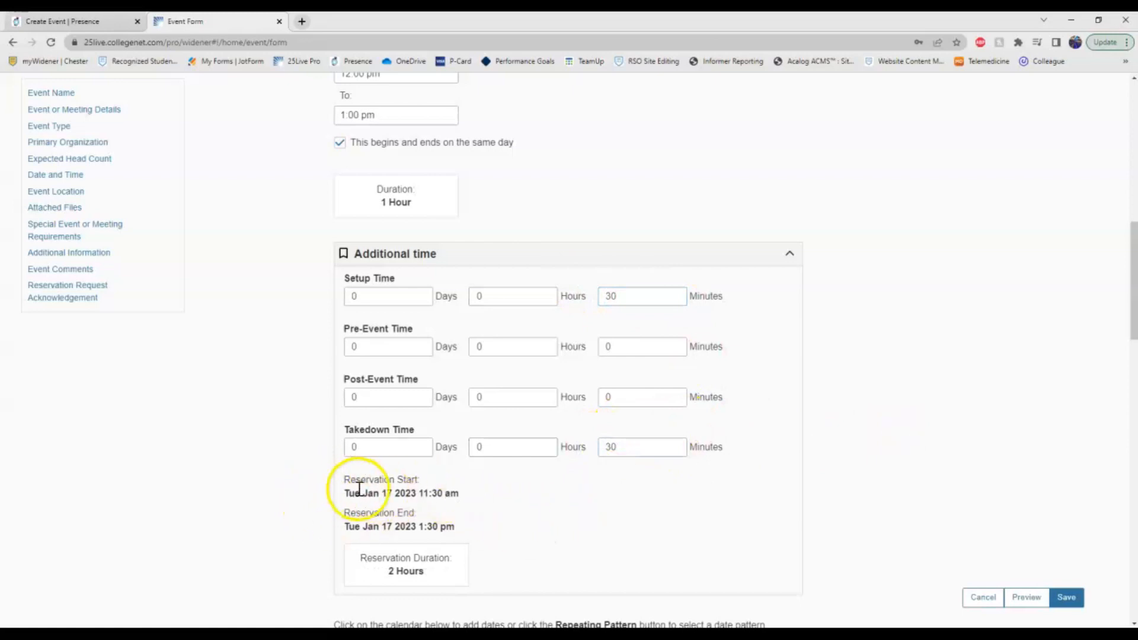
drag(390, 490, 443, 522)
click(446, 518)
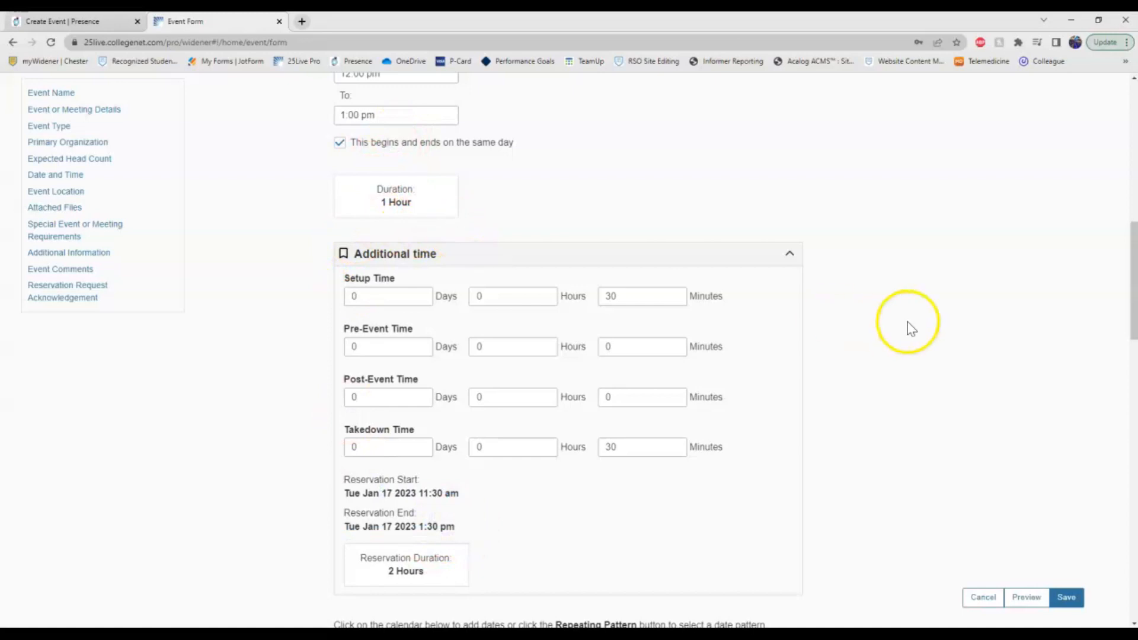
click(789, 254)
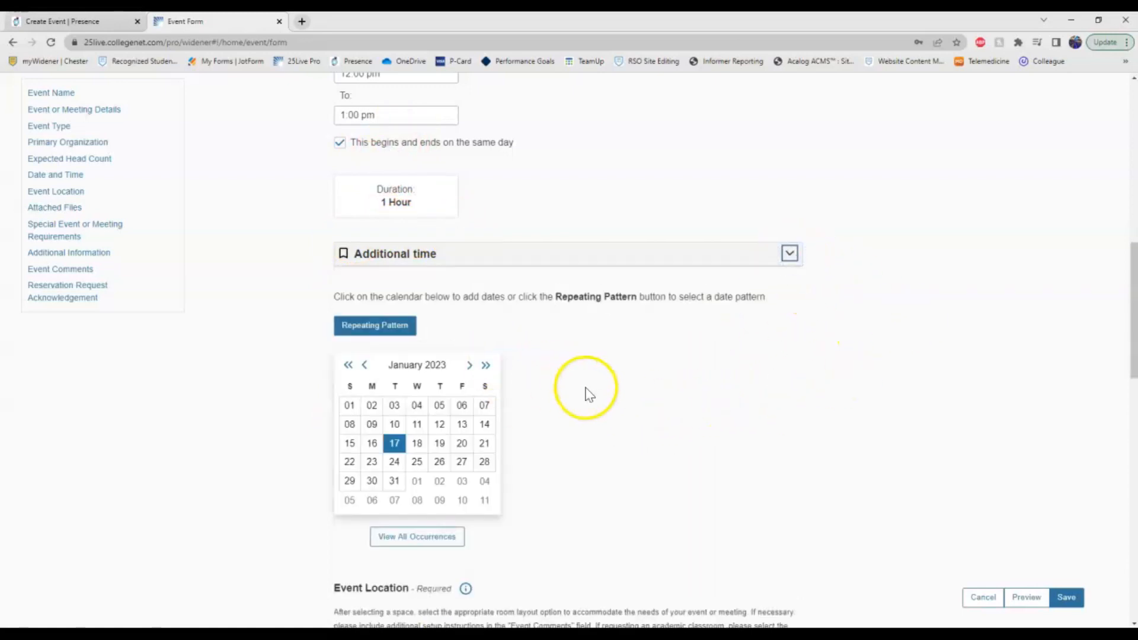
Try adding January 25 and 19 as extra dates, then remove them, keeping only January 17.
scroll(599, 379, down, 1)
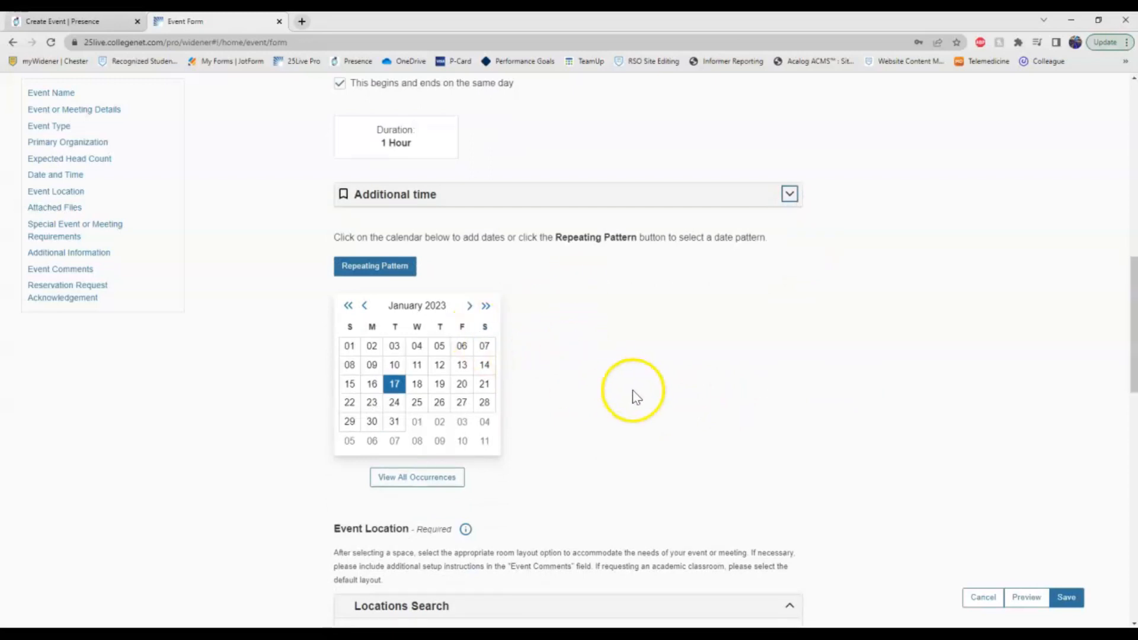
click(420, 404)
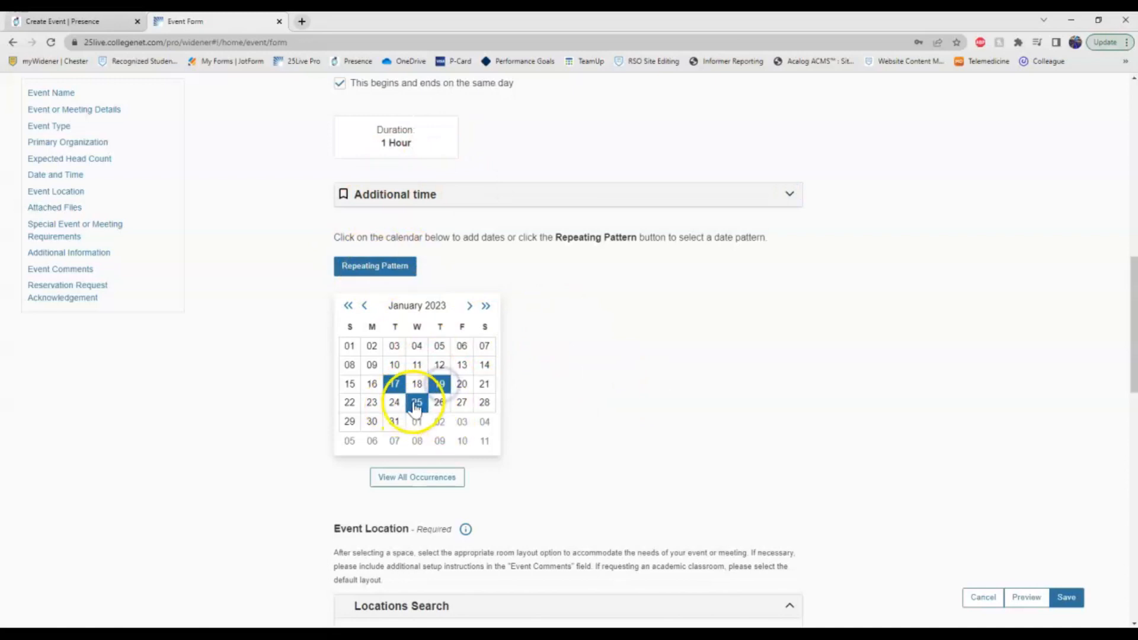
click(419, 402)
click(821, 259)
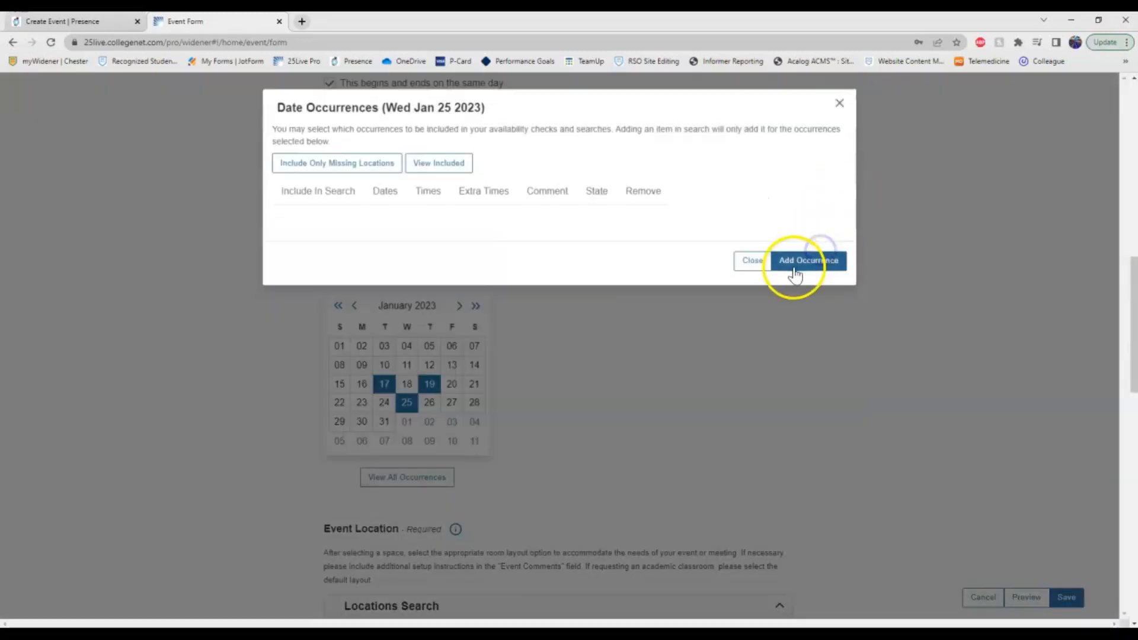
click(431, 385)
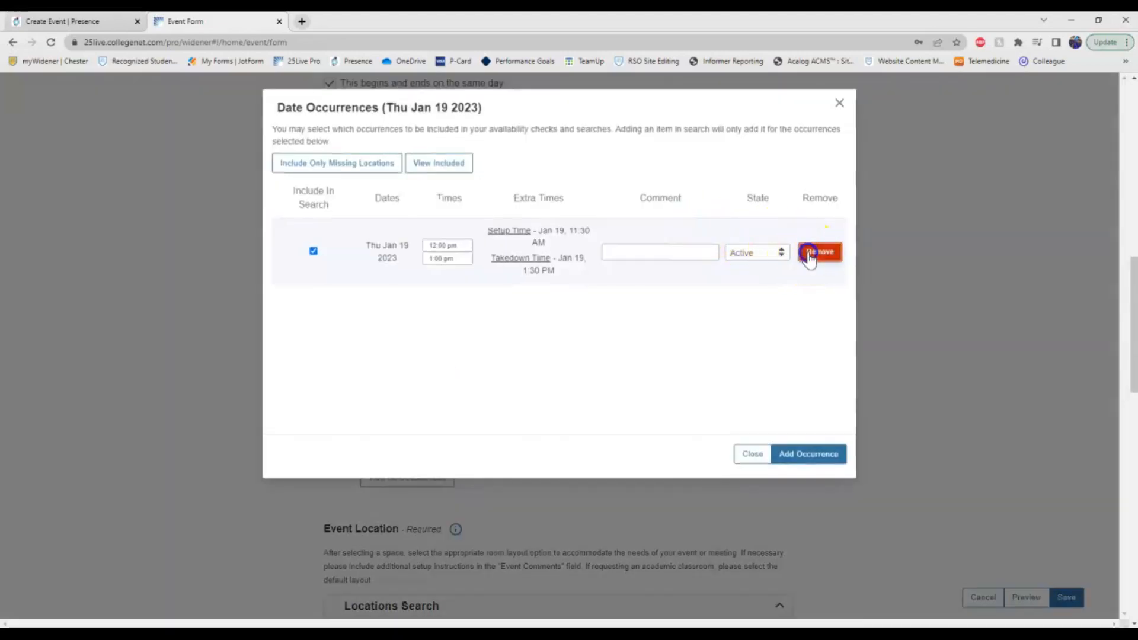
click(820, 251)
click(639, 411)
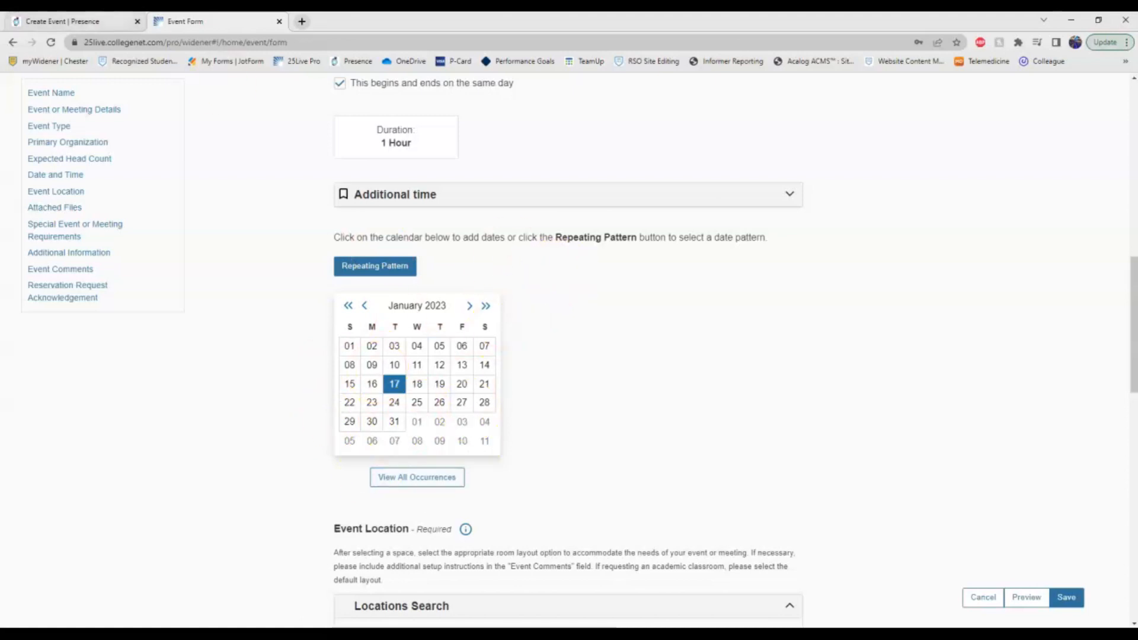
Reread the location search step in the Presence instructions before returning to the Event Form.
click(89, 21)
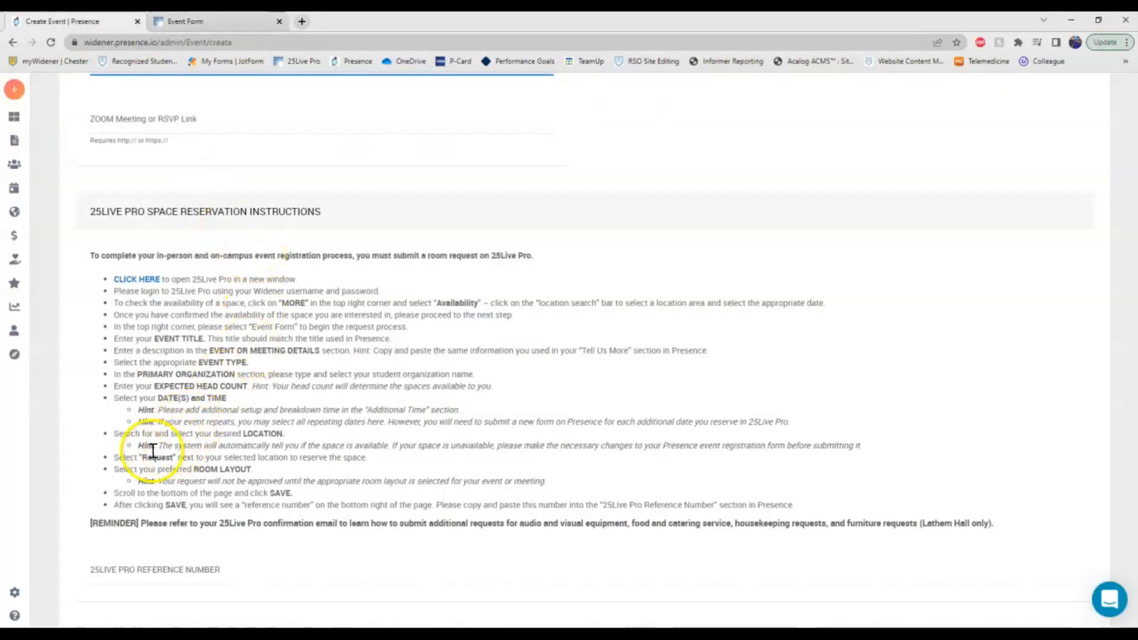
drag(141, 429, 239, 431)
click(245, 432)
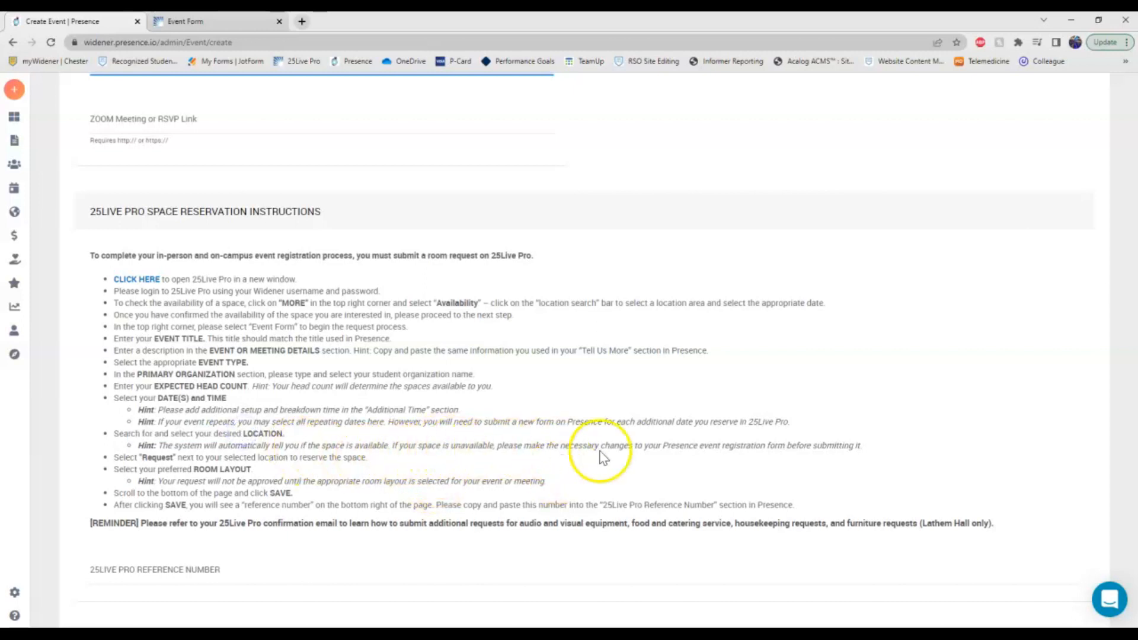
click(221, 22)
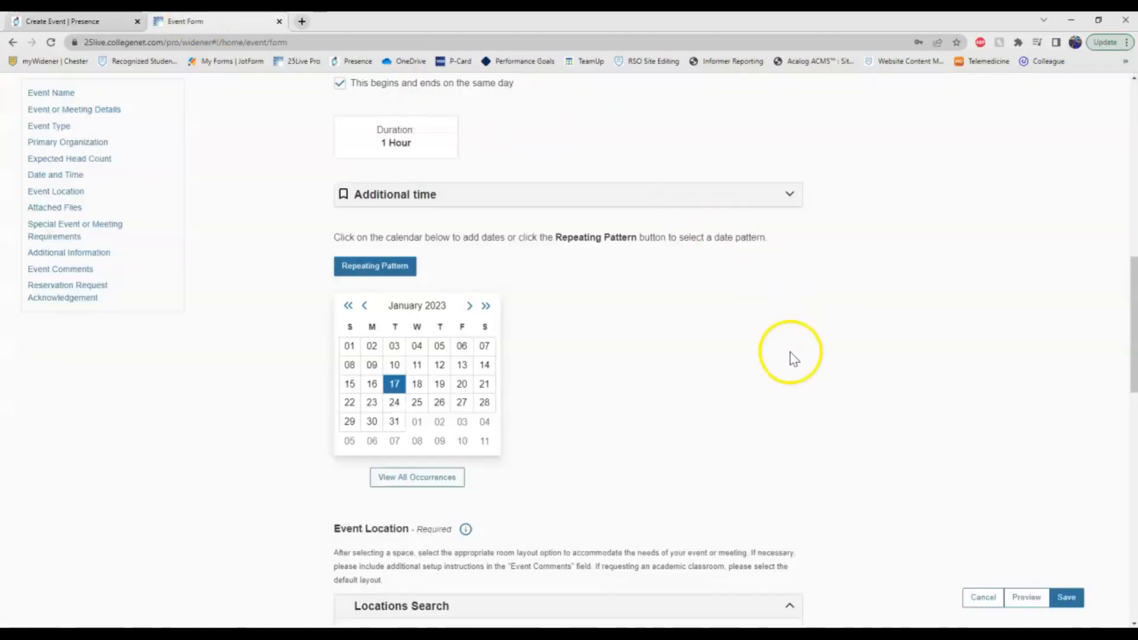
Search locations for 'room a' and request UCTR*ROOM A (University Center Room A).
scroll(794, 359, down, 5)
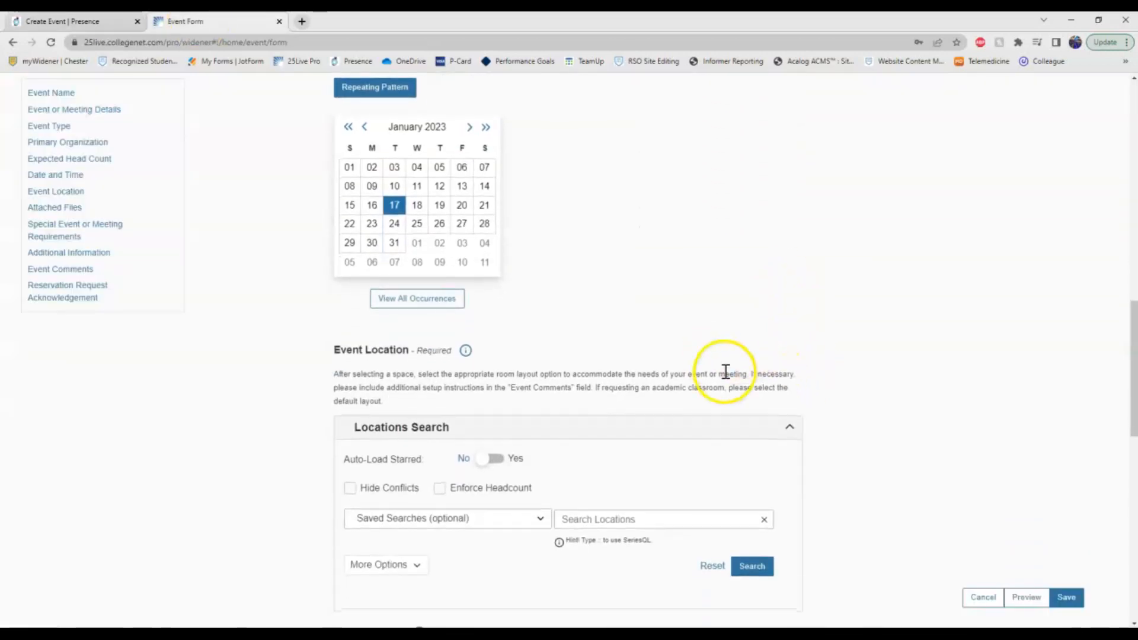
click(661, 399)
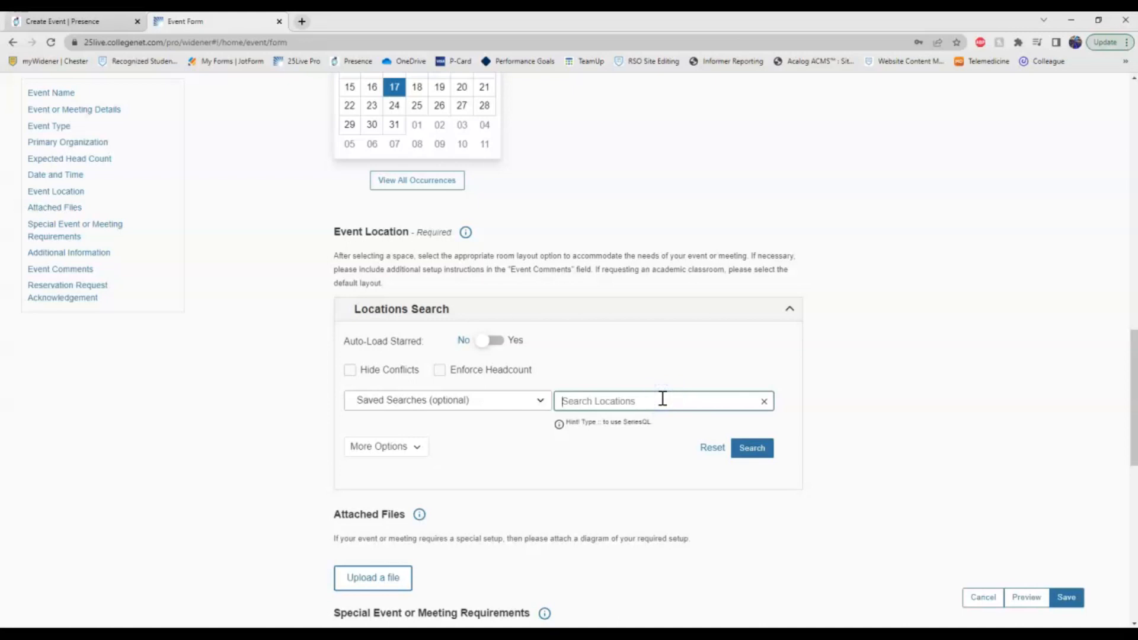
text(room a)
key(Return)
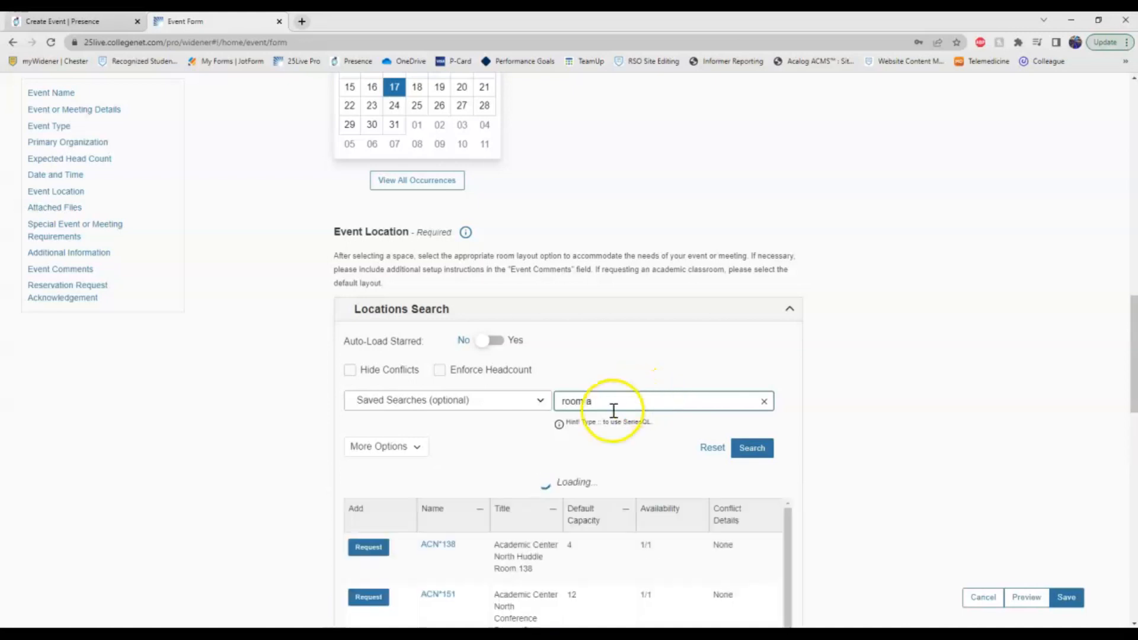
scroll(283, 341, down, 2)
scroll(283, 338, down, 4)
scroll(533, 355, up, 1)
scroll(605, 338, down, 4)
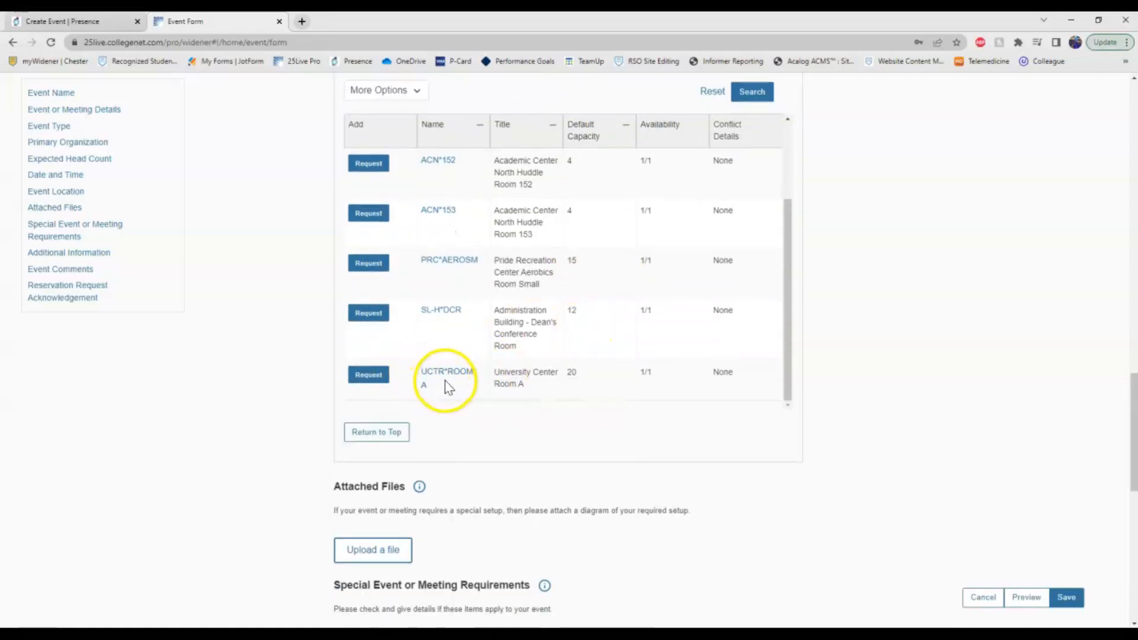
click(370, 375)
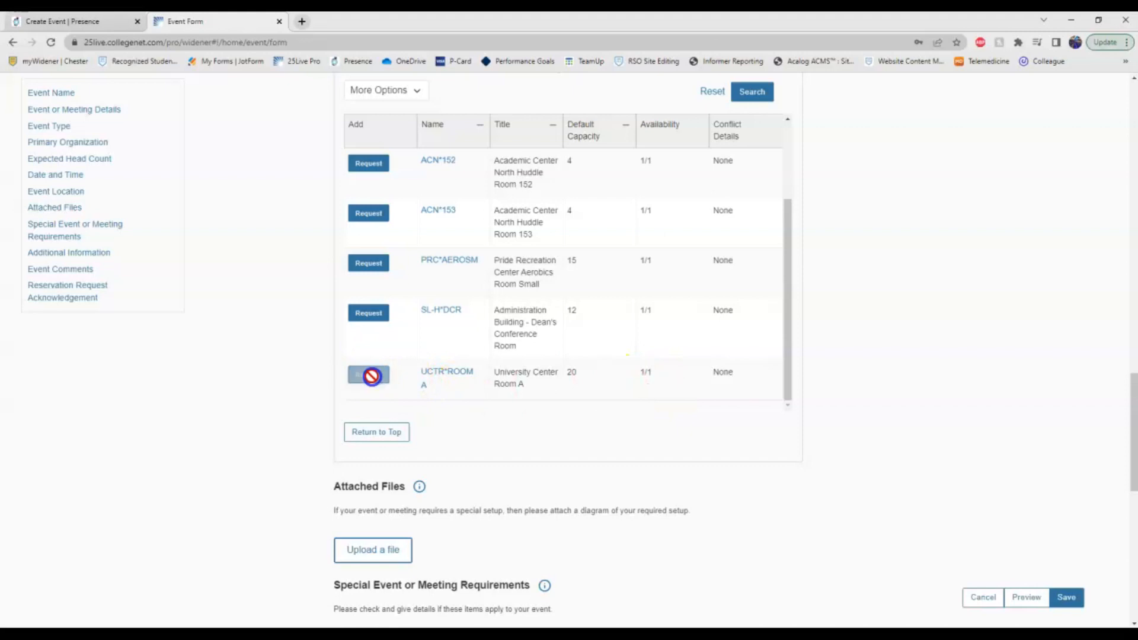
Point out the warning that Room A's capacity of 20 is below the head count of 100.
scroll(865, 386, down, 2)
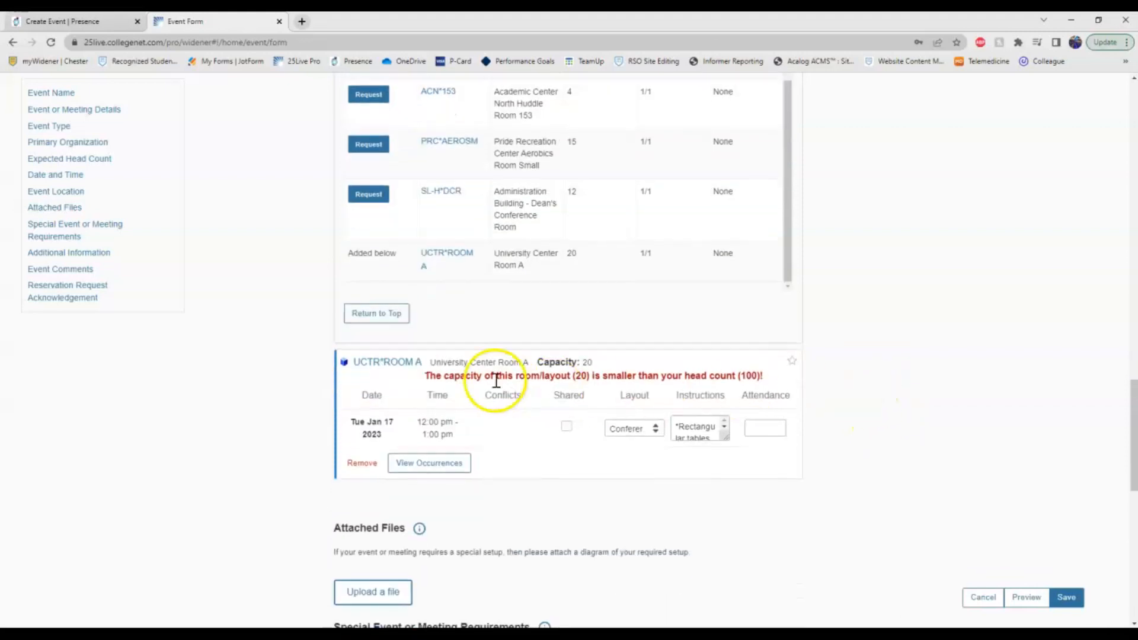
drag(481, 380, 654, 378)
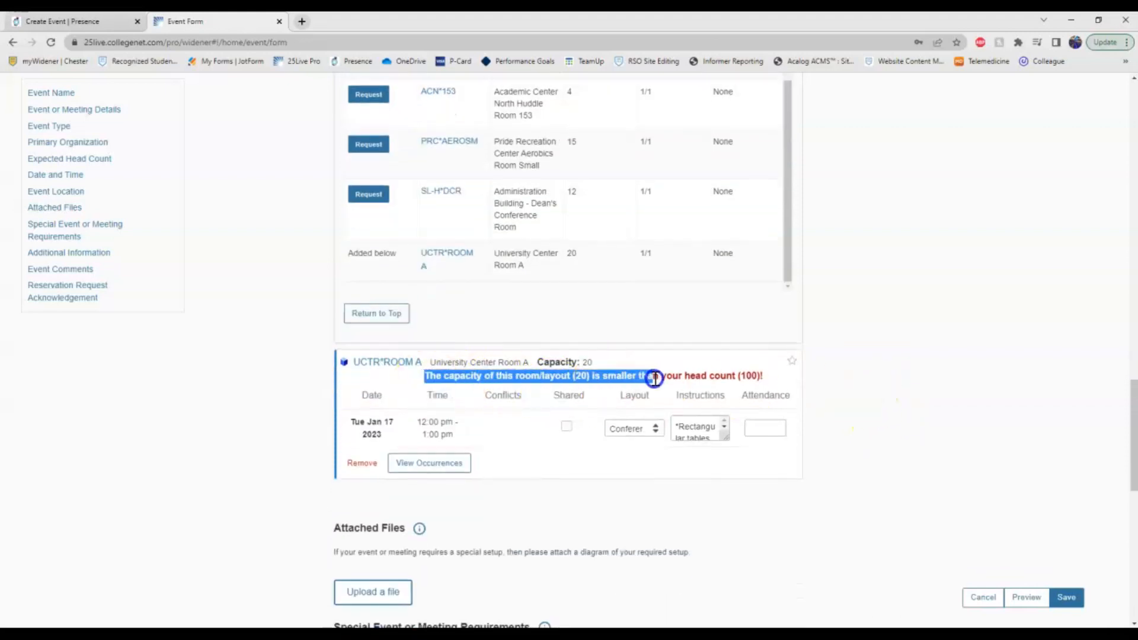
click(707, 380)
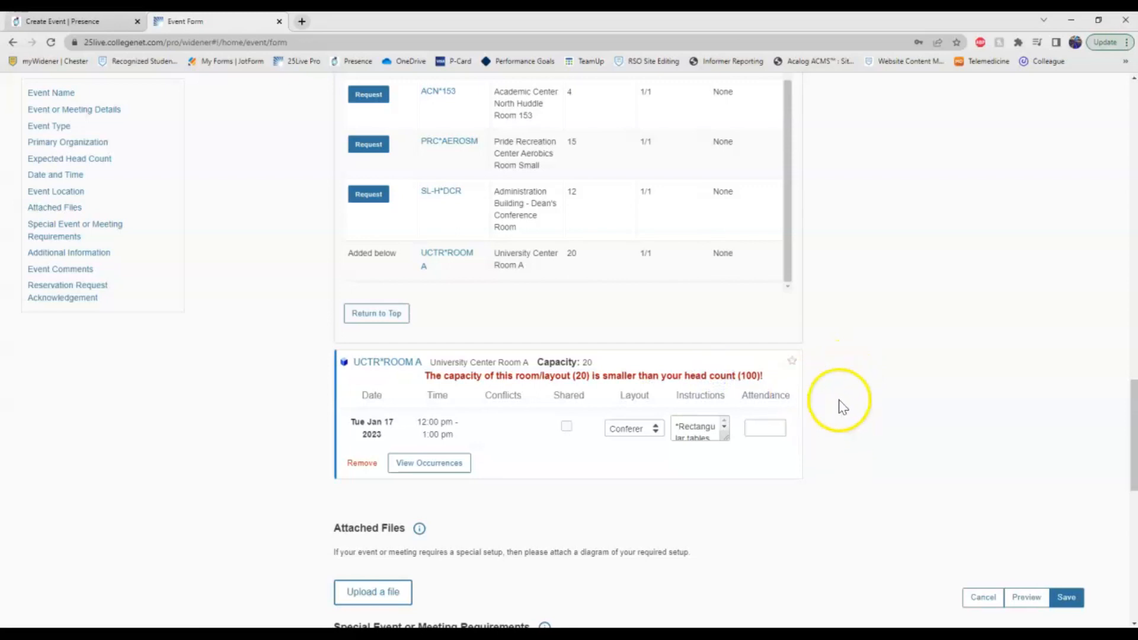
scroll(842, 408, up, 15)
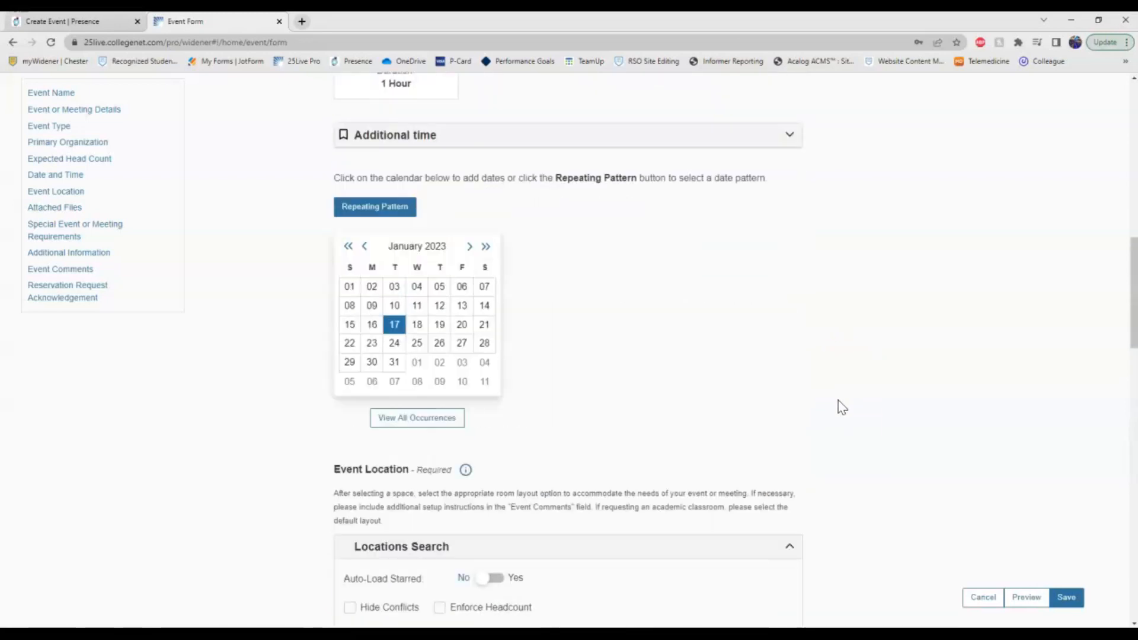
Change the expected head count from 100 to 10, clearing Room A's capacity warning.
click(400, 408)
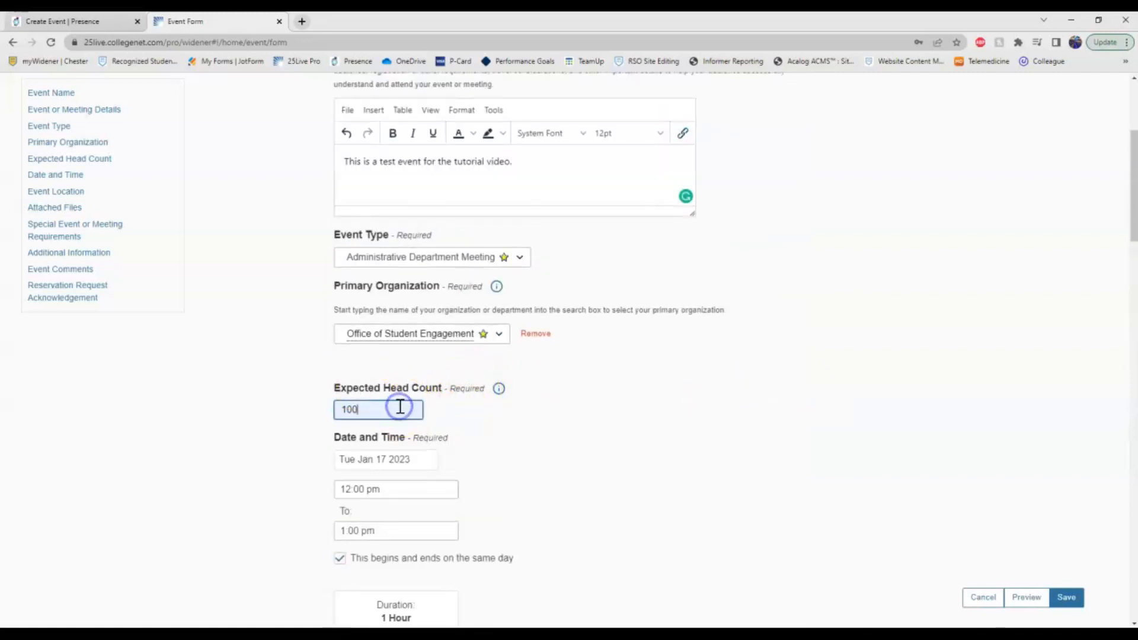
click(812, 400)
scroll(809, 385, down, 13)
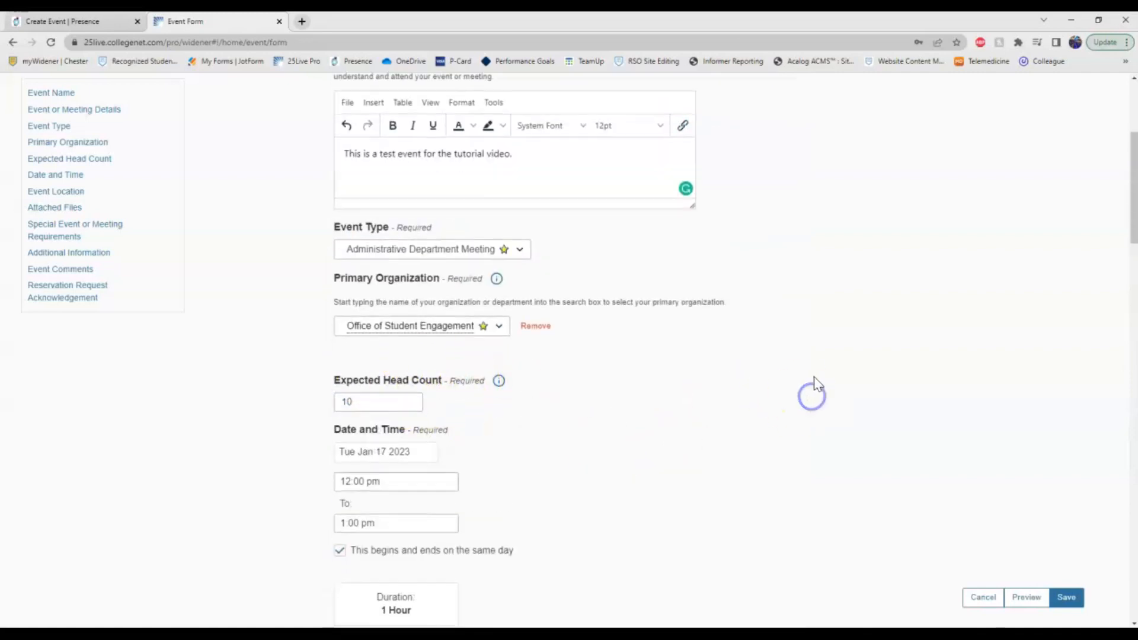
scroll(809, 364, down, 8)
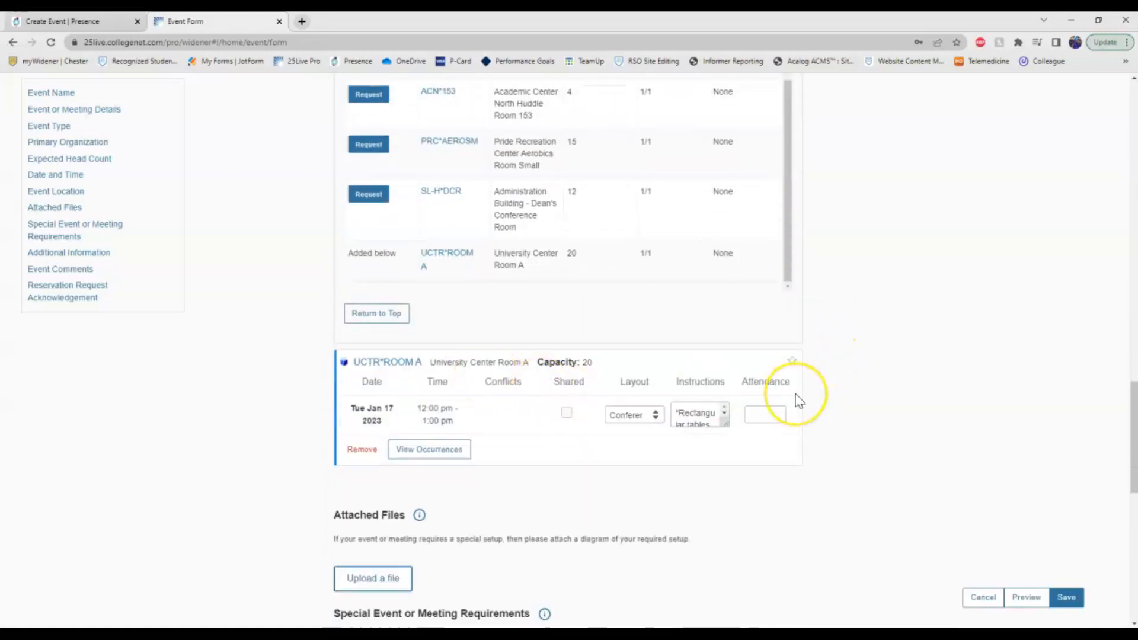
scroll(799, 400, up, 1)
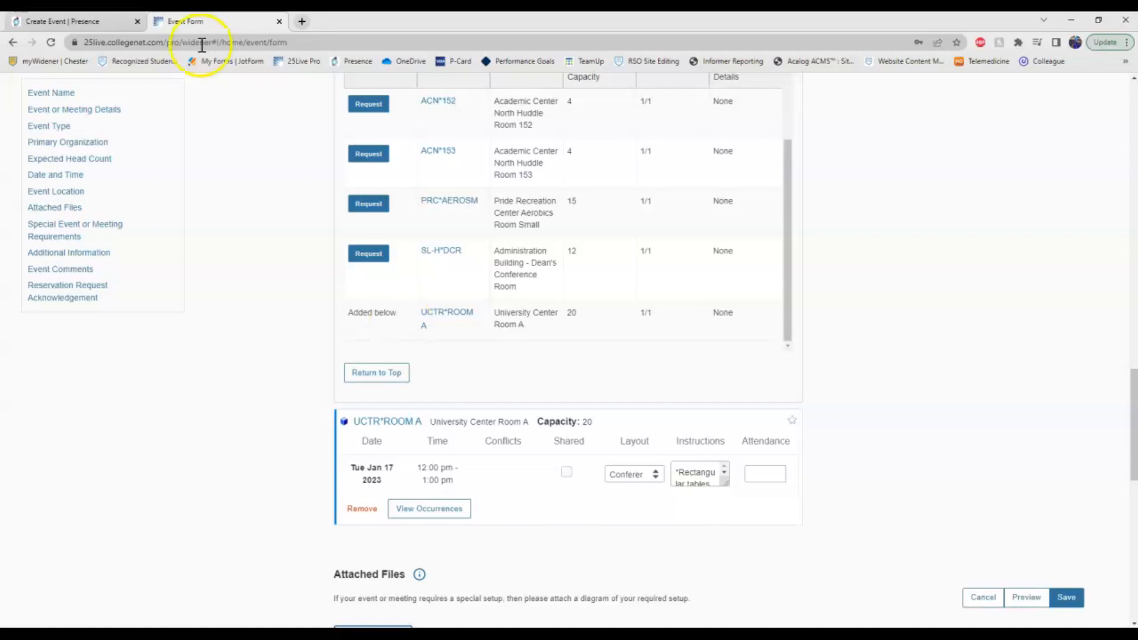
key(ctrl+shift+Tab)
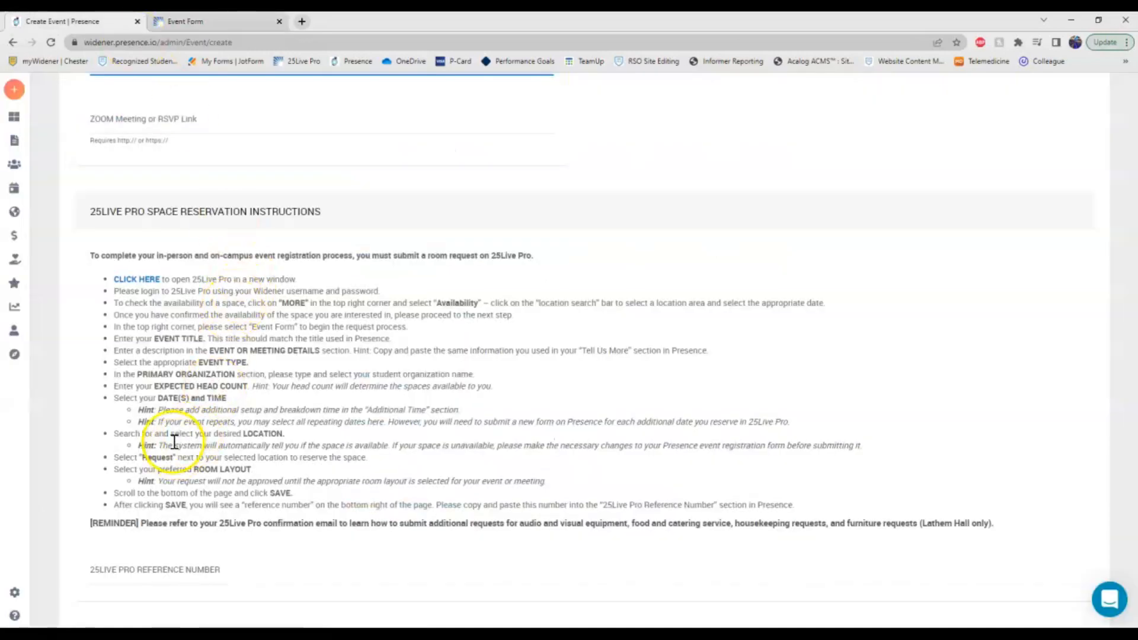
Scroll through the 25Live Pro Space Reservation Instructions and the reference number section in Presence.
scroll(278, 418, down, 1)
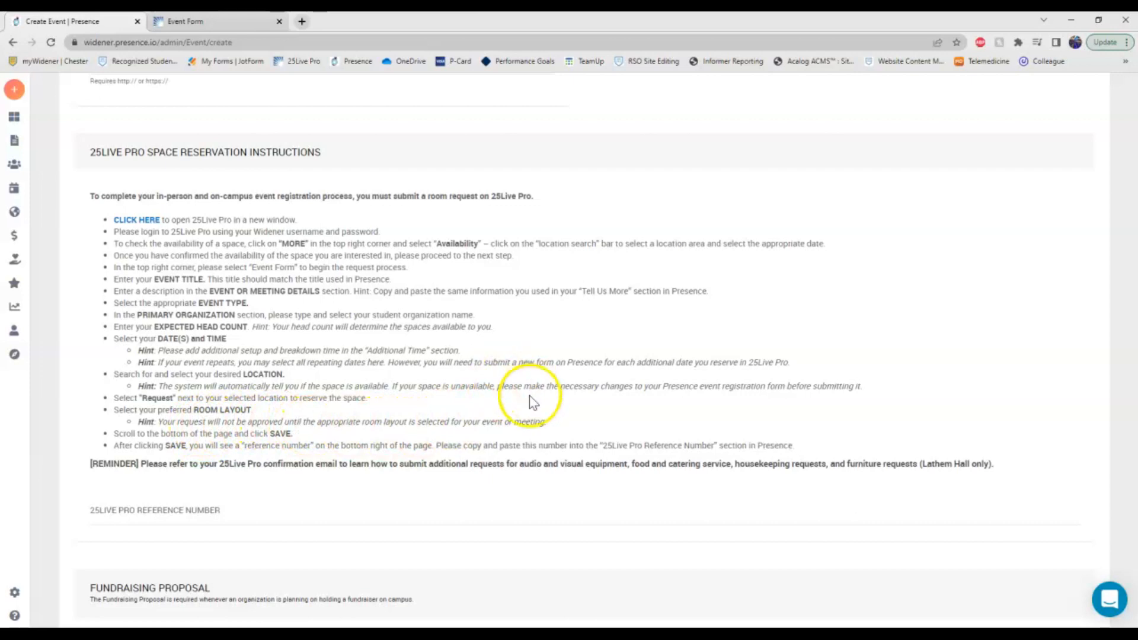
scroll(531, 402, down, 1)
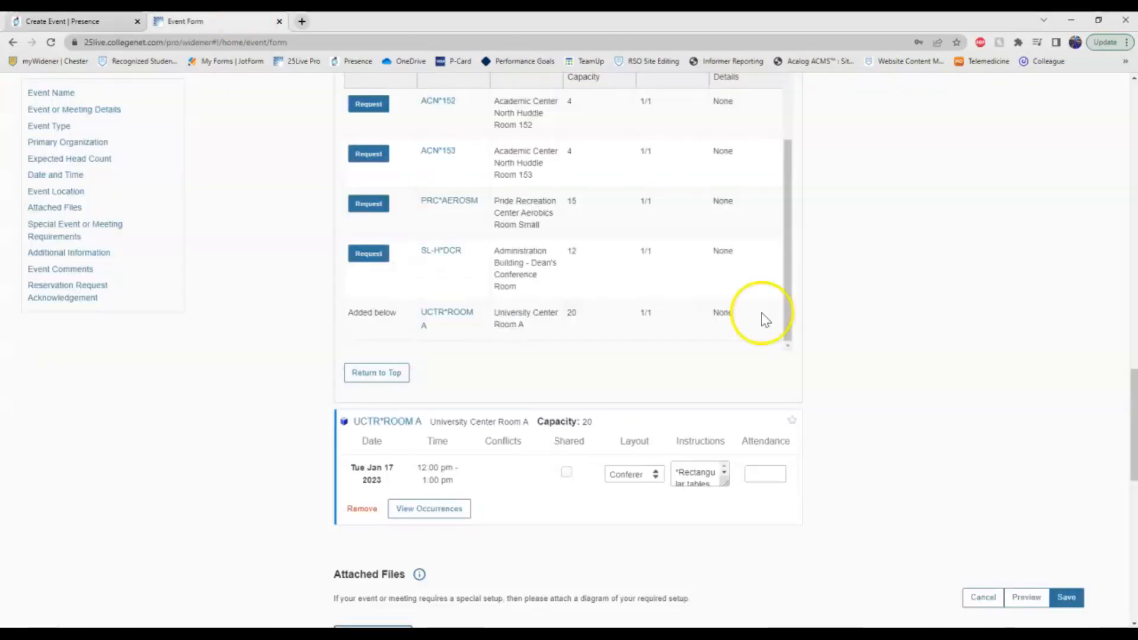
scroll(827, 418, down, 2)
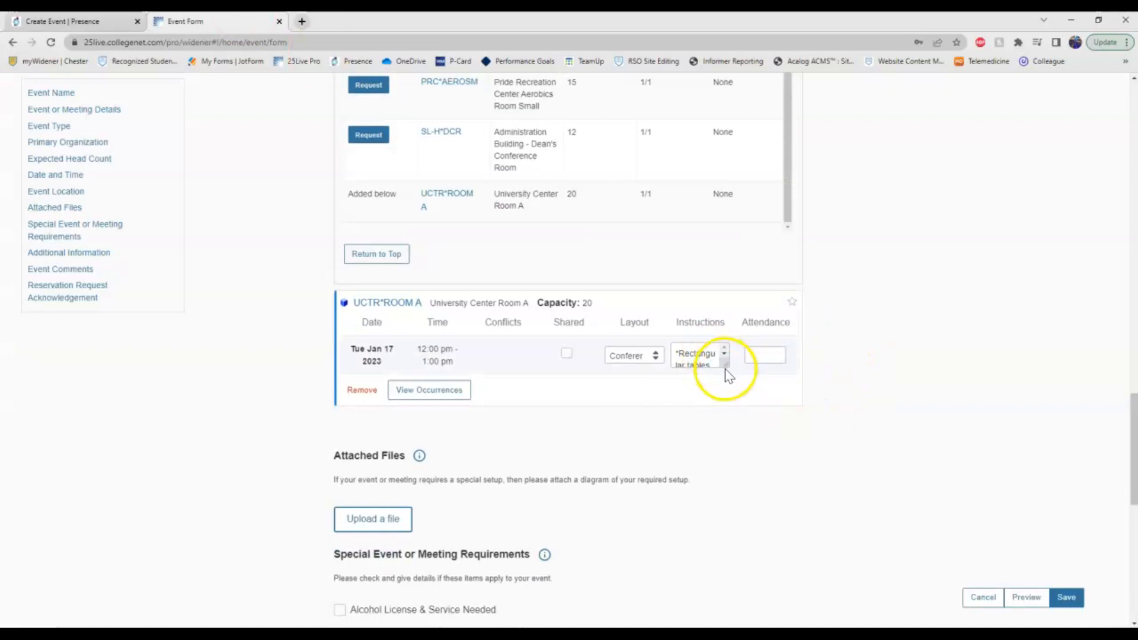
Set University Center Room A's layout to Conference Style (table and chairs) and review the requirements below.
click(655, 356)
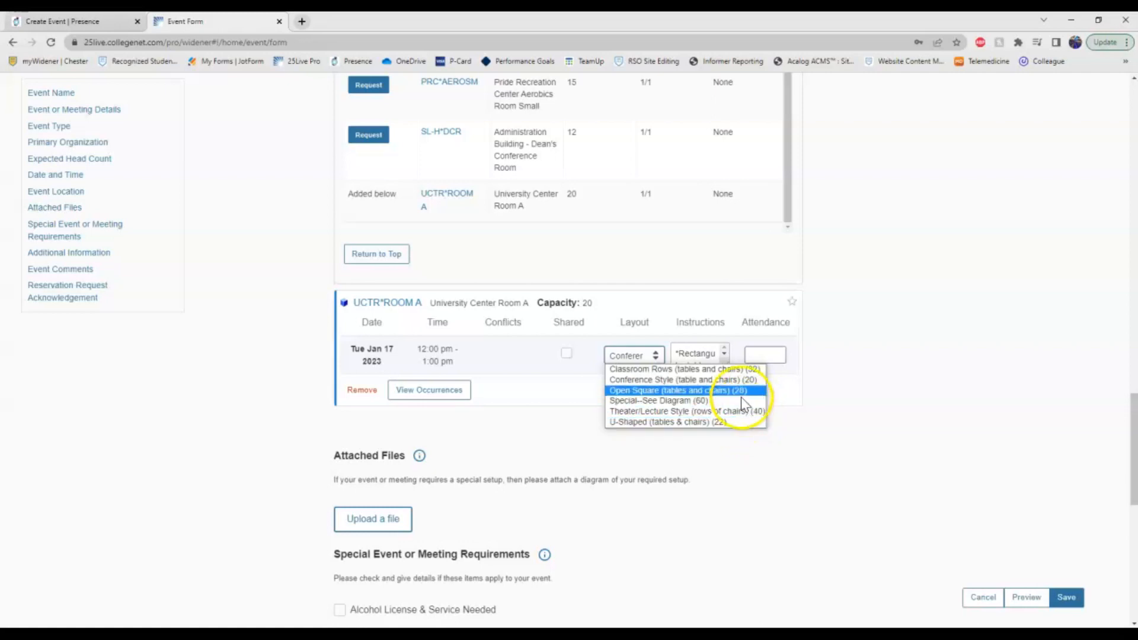
click(740, 380)
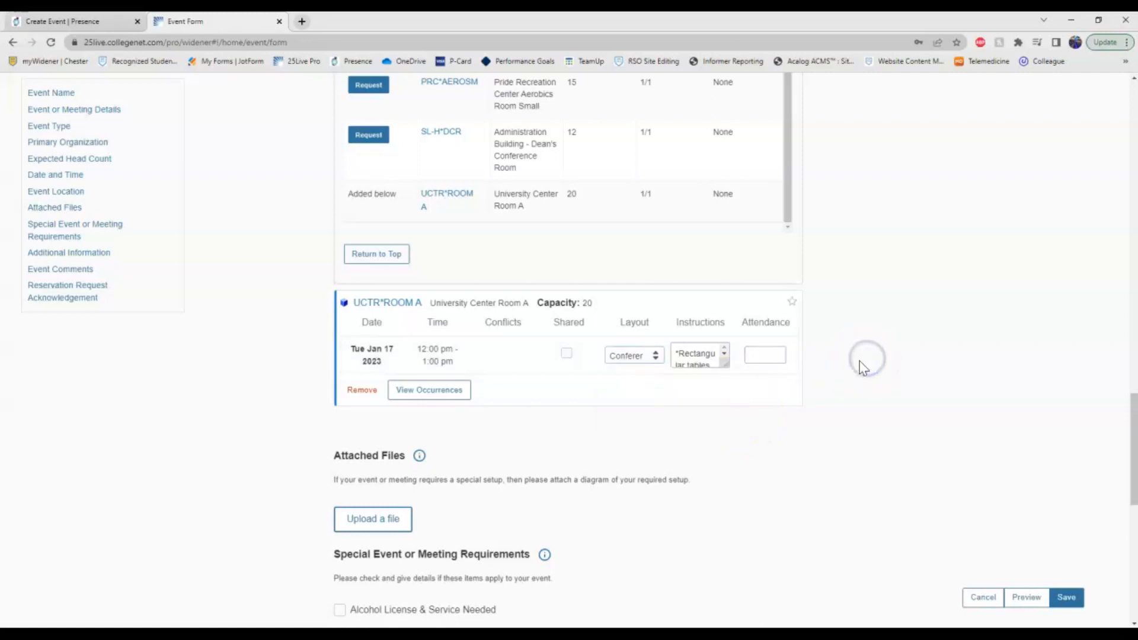
scroll(603, 358, down, 4)
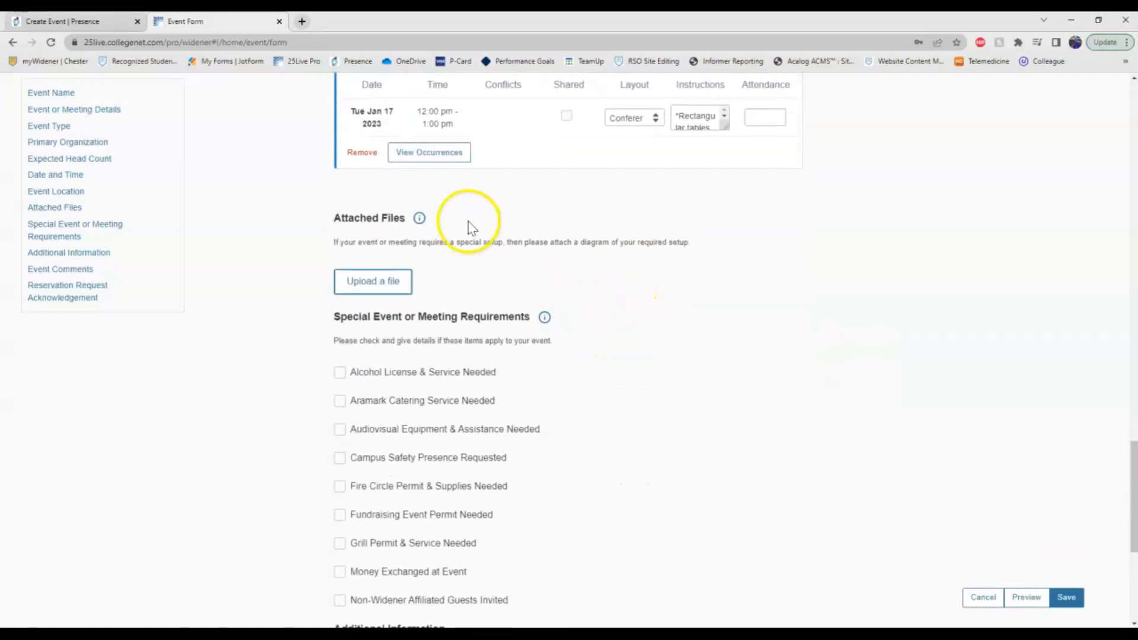
scroll(471, 227, down, 1)
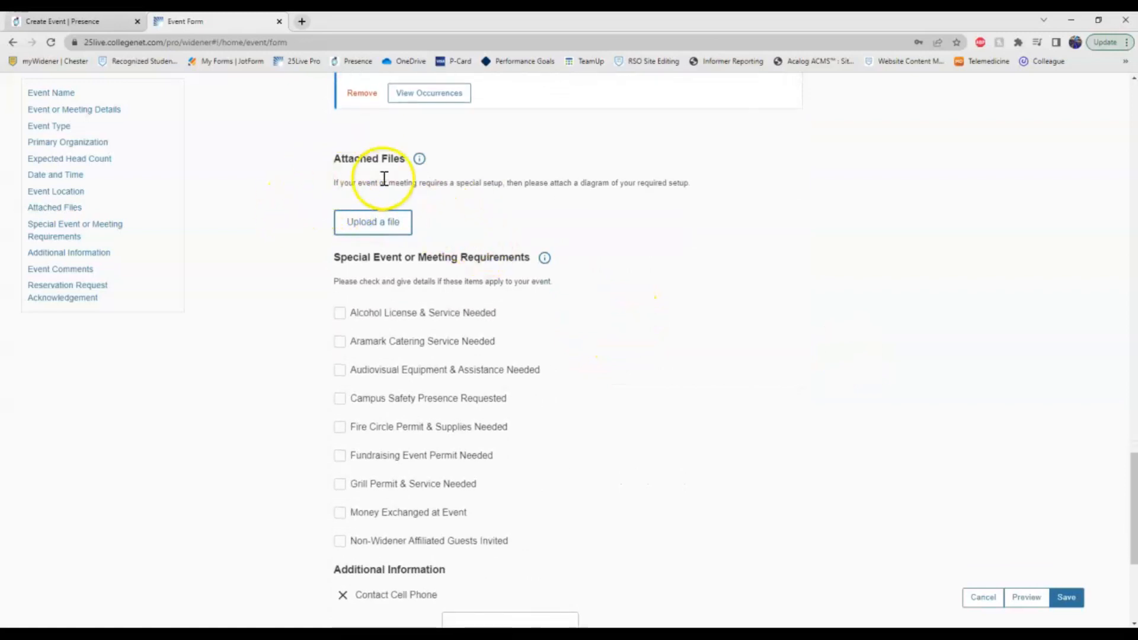
scroll(372, 233, up, 2)
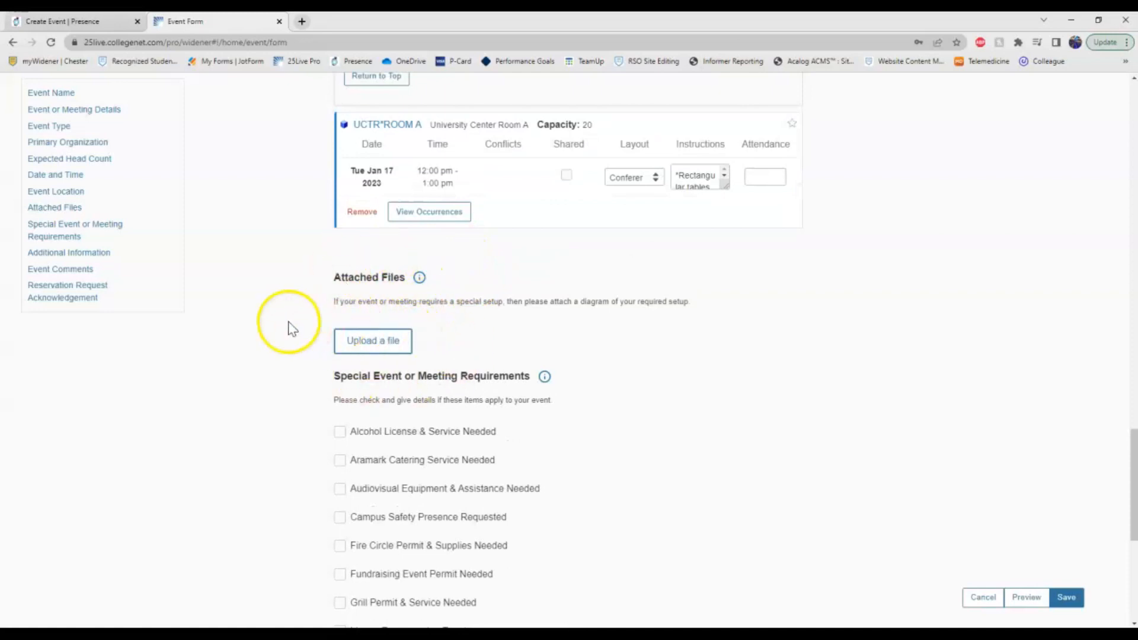
scroll(279, 311, down, 3)
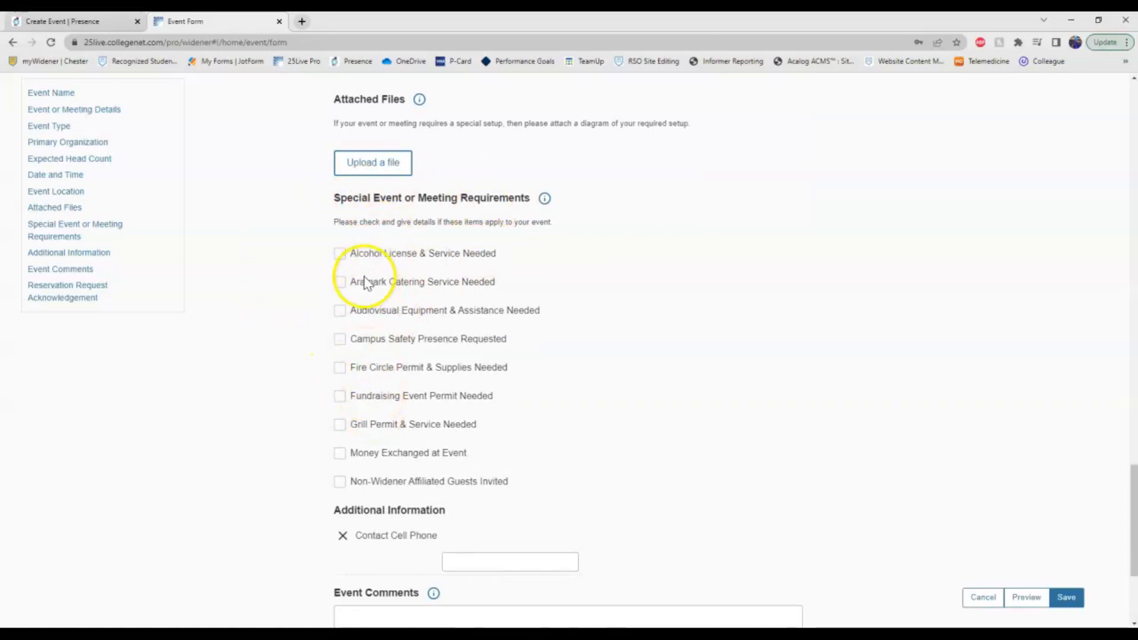
scroll(322, 343, down, 4)
Enter 'x' as the contact cell phone, leave comments empty, and save the Test Event request.
click(482, 353)
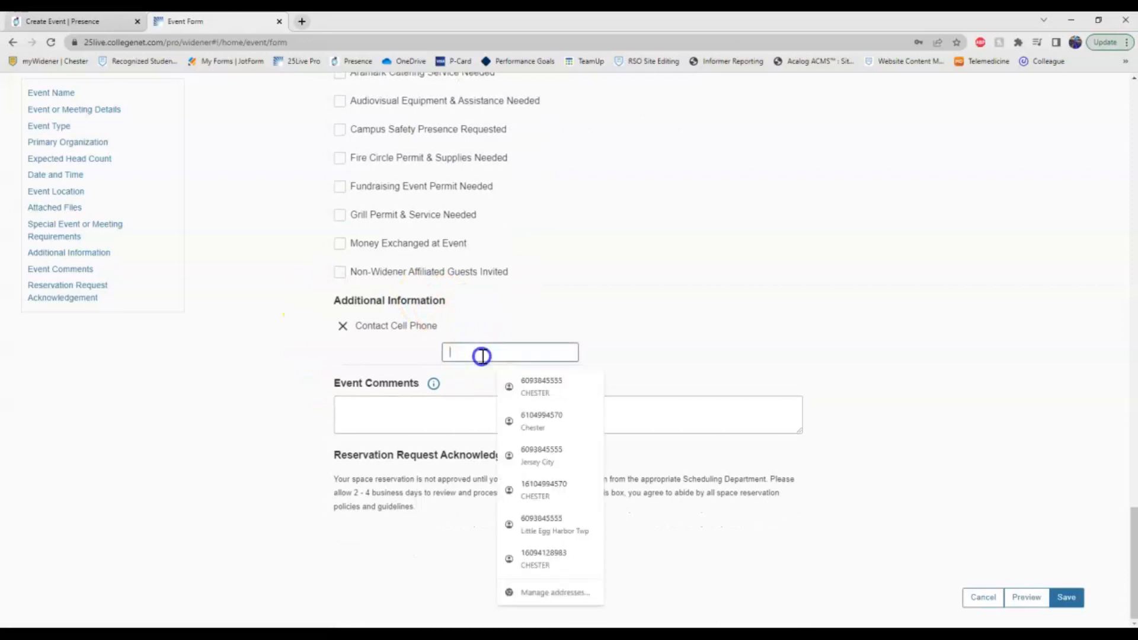
text(x4570)
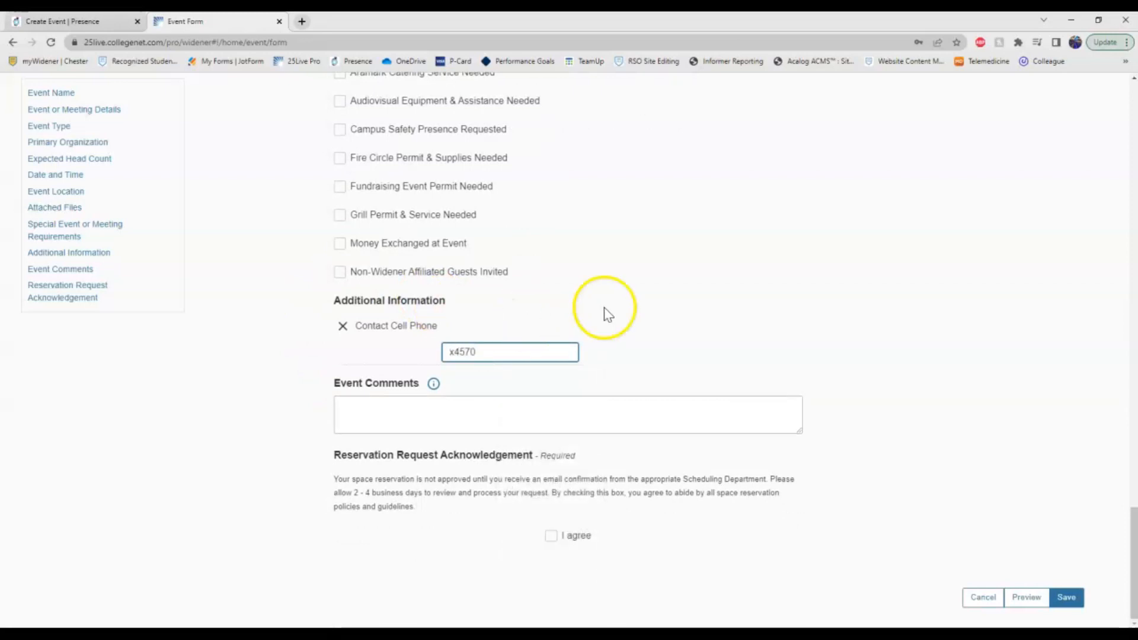
click(674, 324)
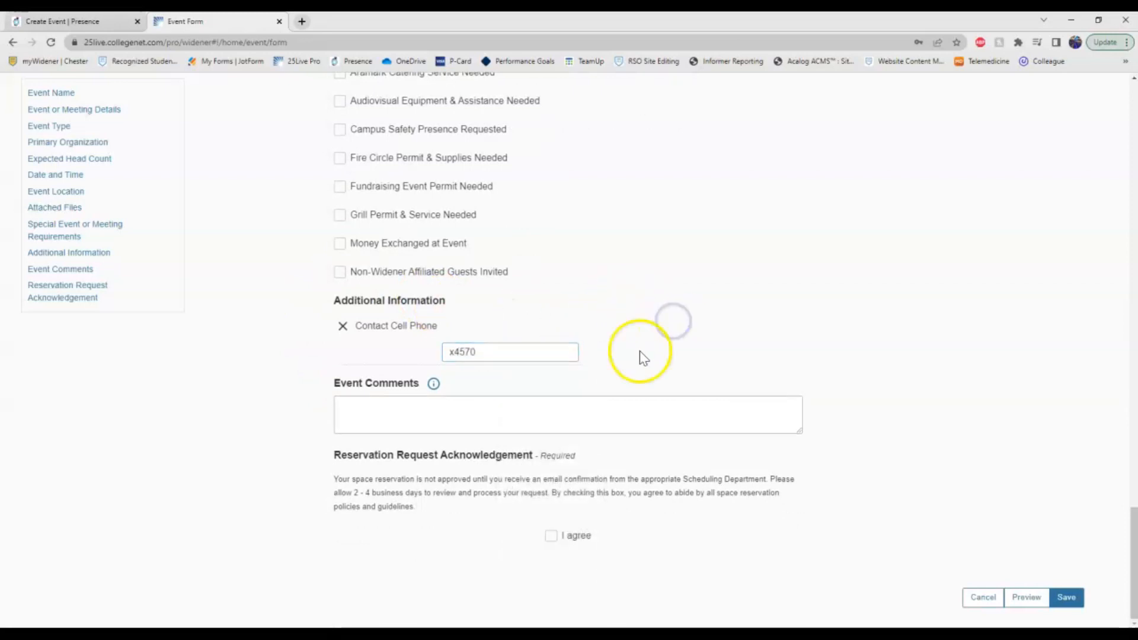
click(466, 409)
click(267, 454)
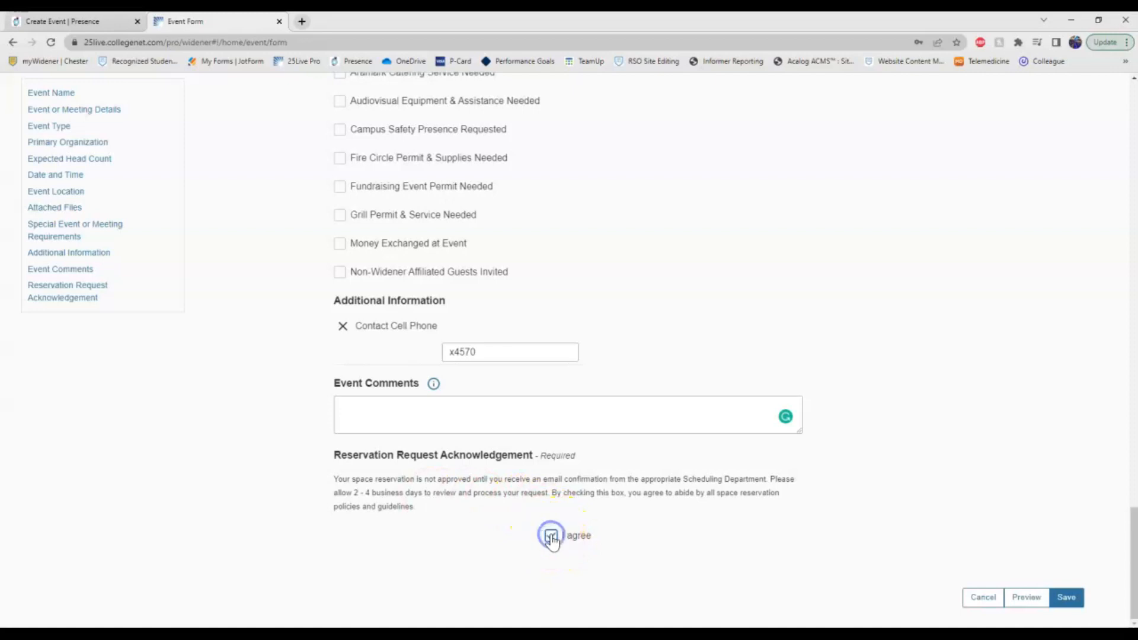
click(1068, 598)
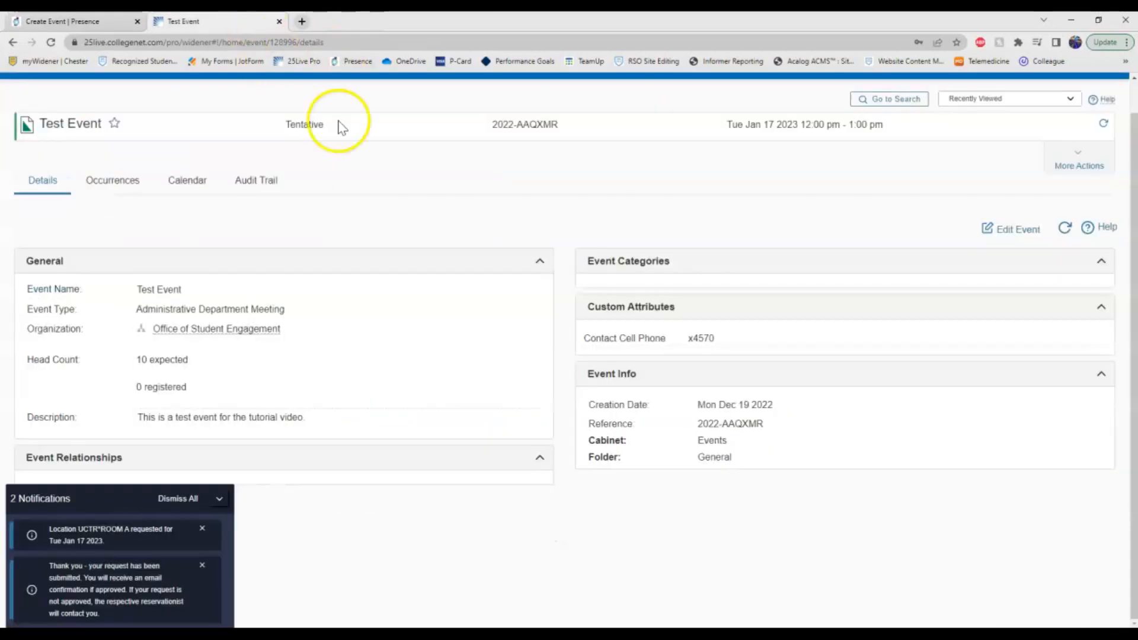
Copy the event's 25Live reference number into Presence's 25Live Pro Reference Number field.
click(220, 499)
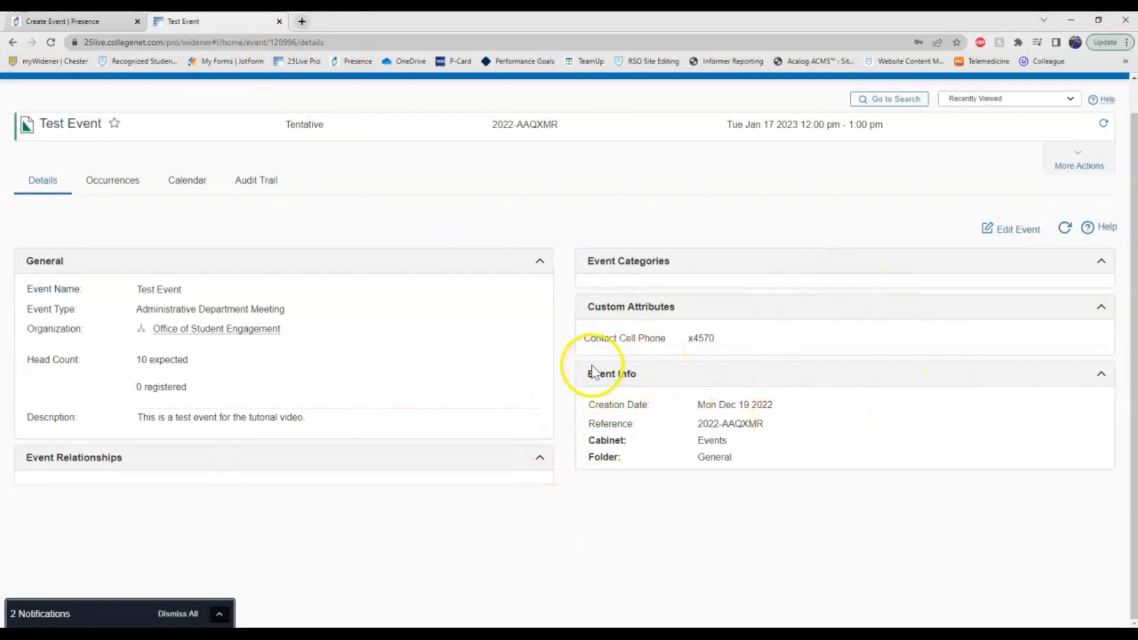
double_click(606, 424)
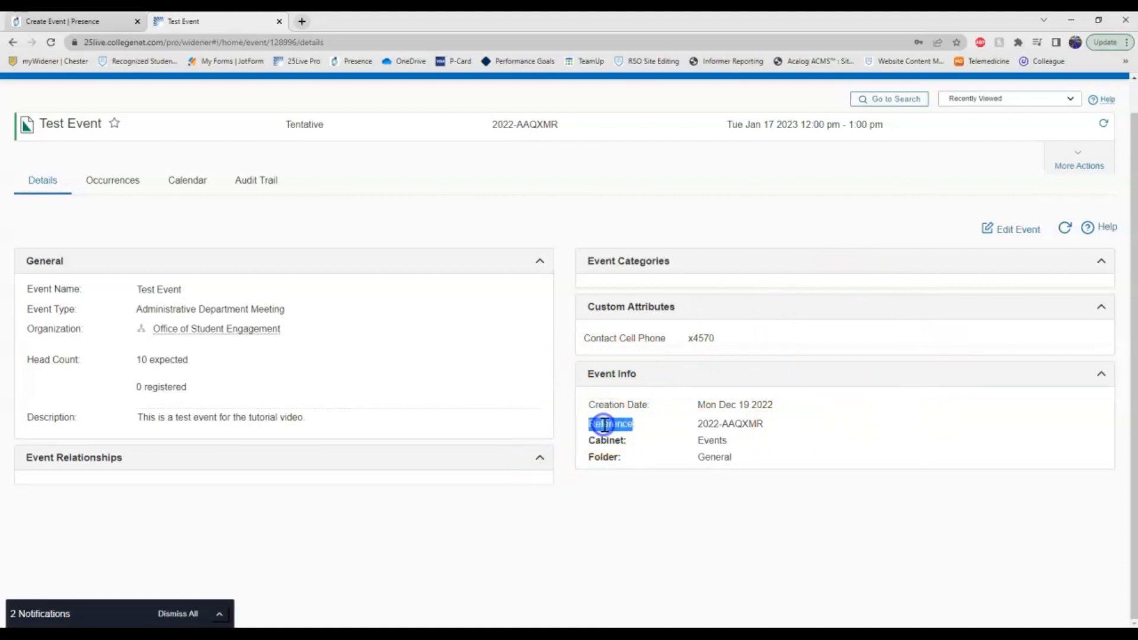
drag(768, 424, 698, 428)
key(ctrl+c)
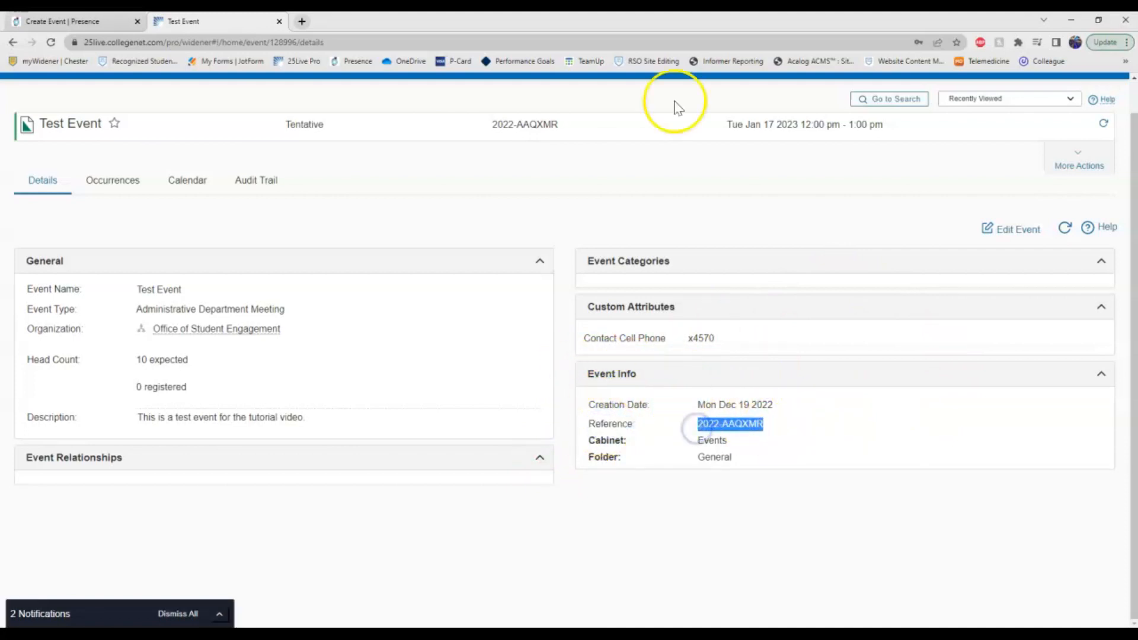
click(97, 21)
click(194, 450)
key(ctrl+v)
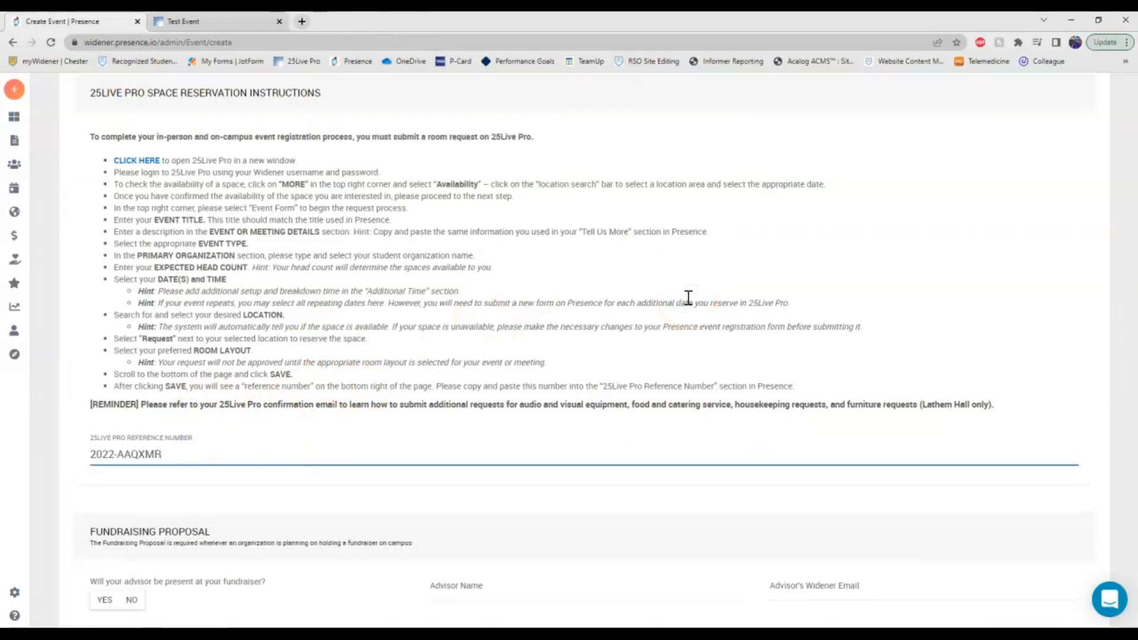
scroll(566, 323, up, 1)
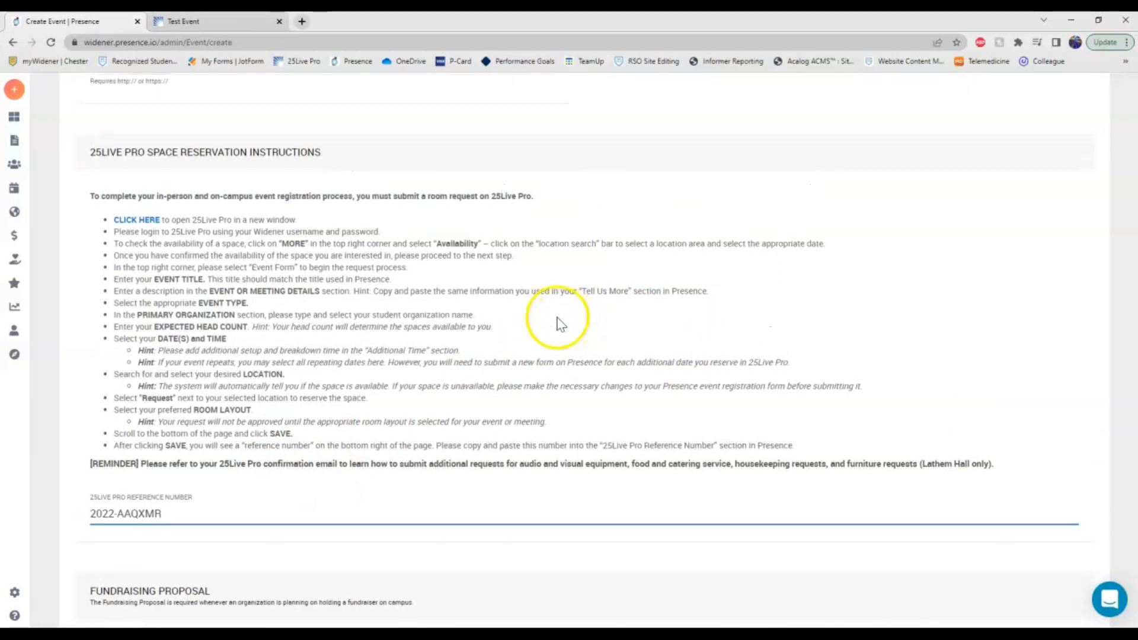
scroll(450, 386, down, 4)
scroll(445, 381, down, 2)
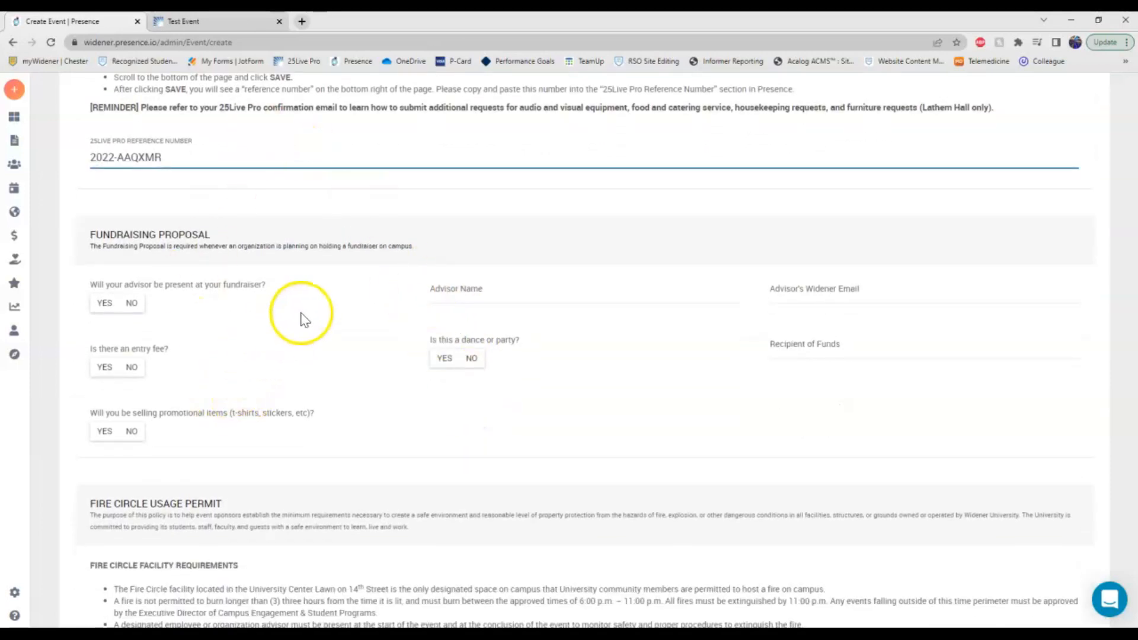
scroll(312, 346, down, 2)
scroll(317, 331, up, 1)
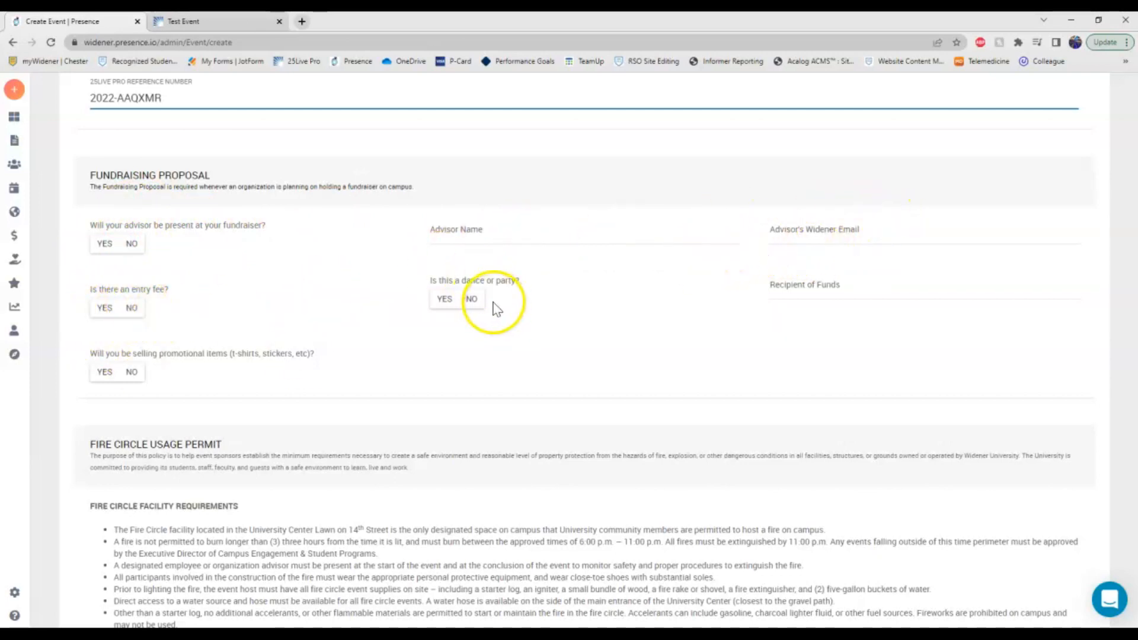
click(821, 288)
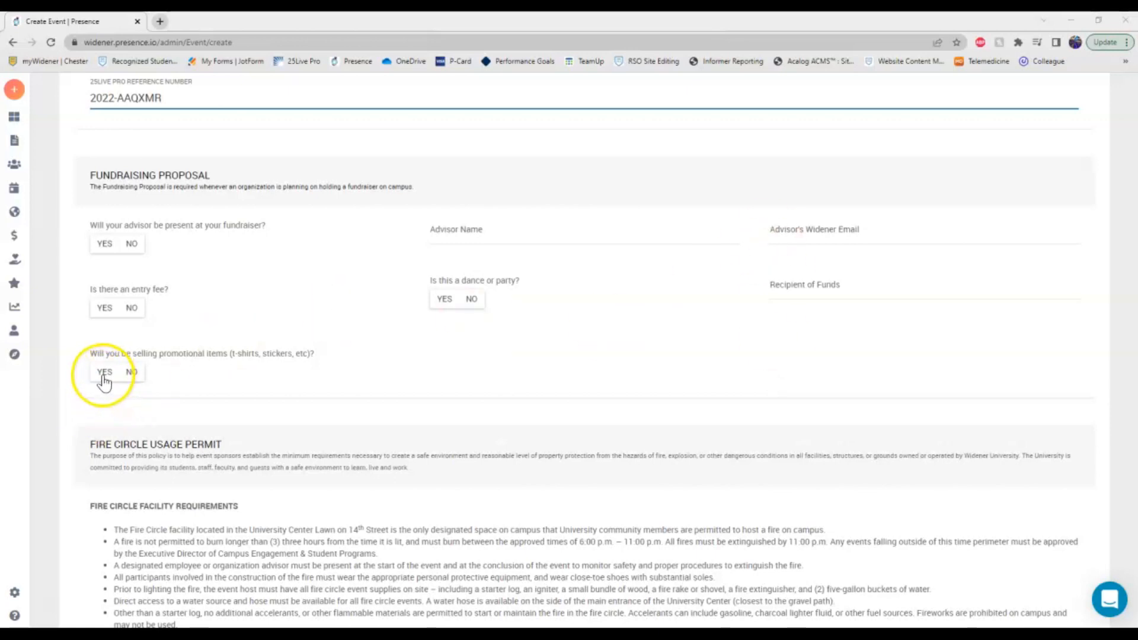
Answer Yes to selling promotional items, leaving 'What will you be selling?' blank.
scroll(105, 383, up, 1)
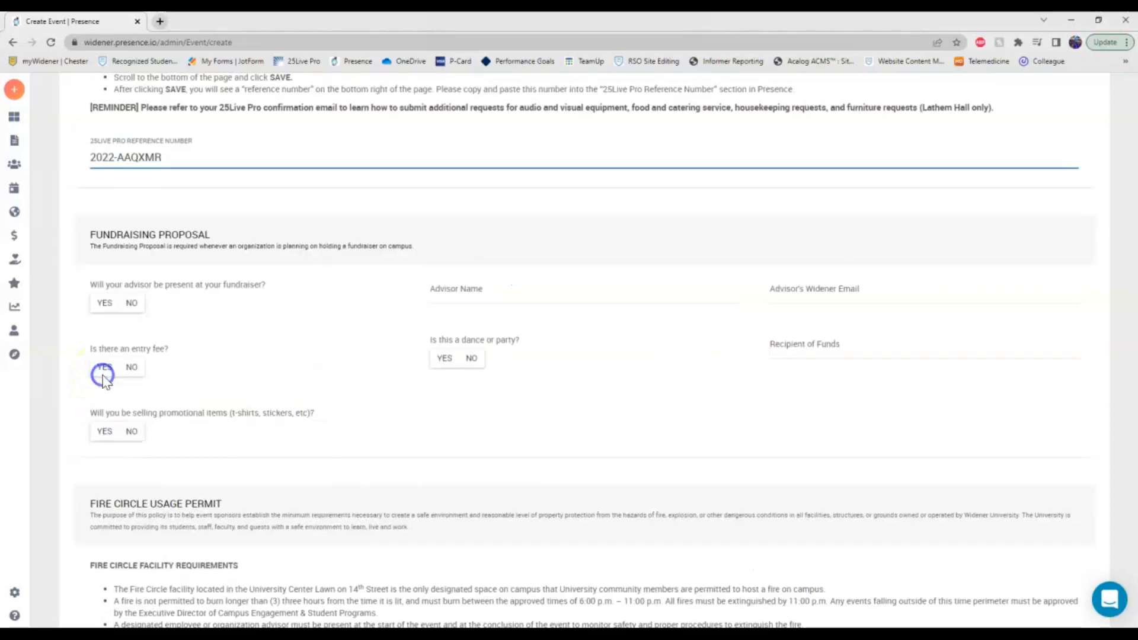
click(104, 431)
click(500, 409)
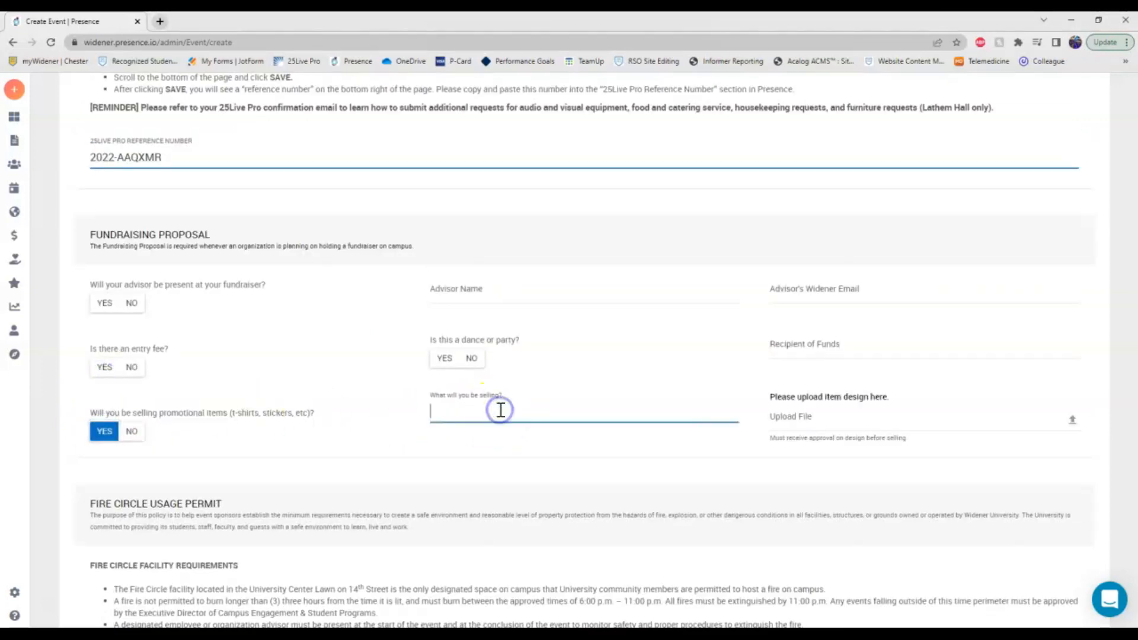
click(759, 378)
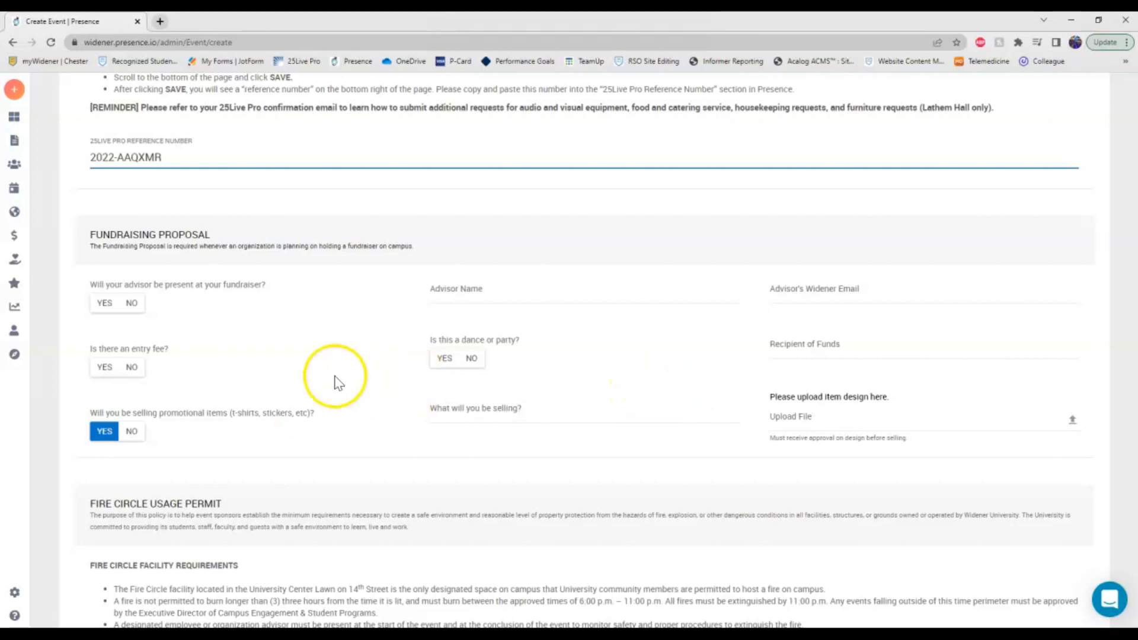
scroll(320, 352, down, 6)
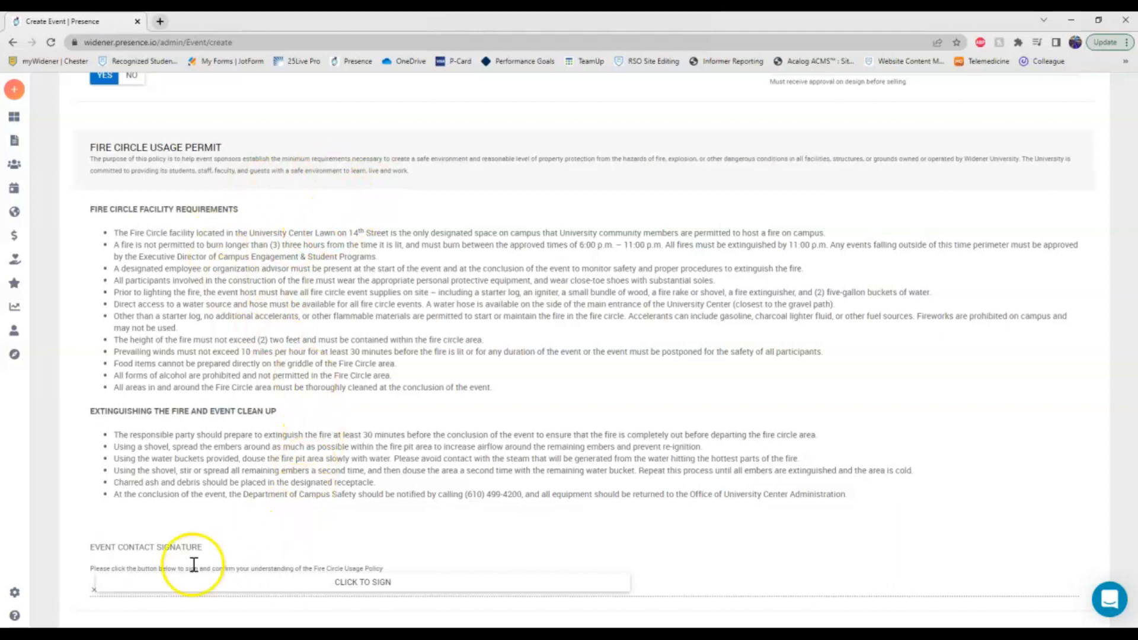
scroll(729, 338, down, 1)
scroll(729, 323, down, 6)
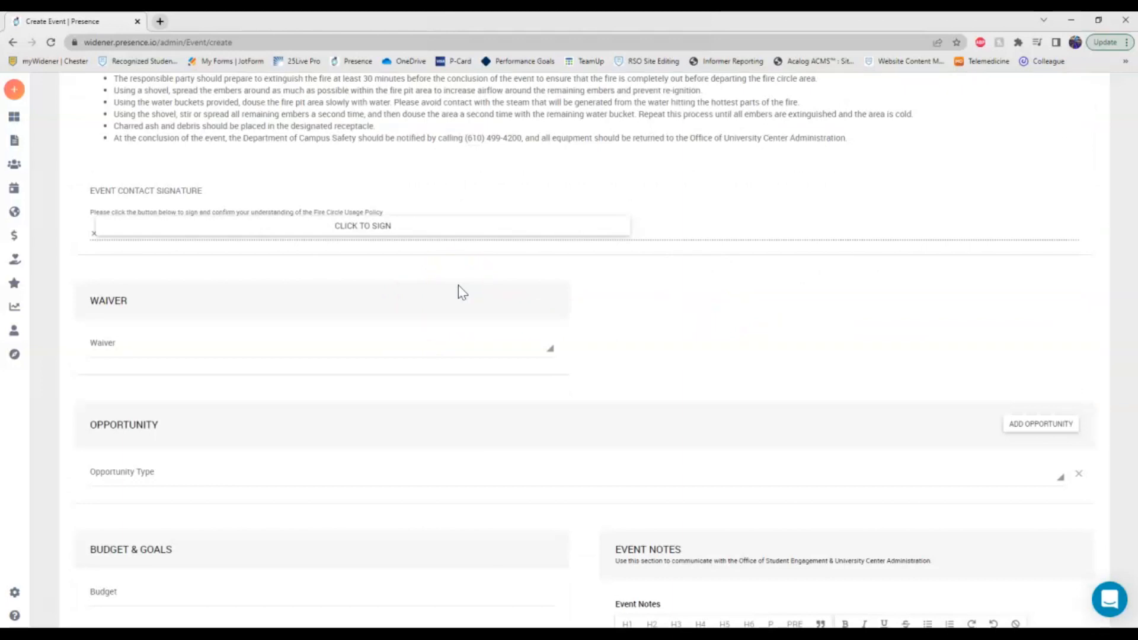
click(551, 348)
click(562, 312)
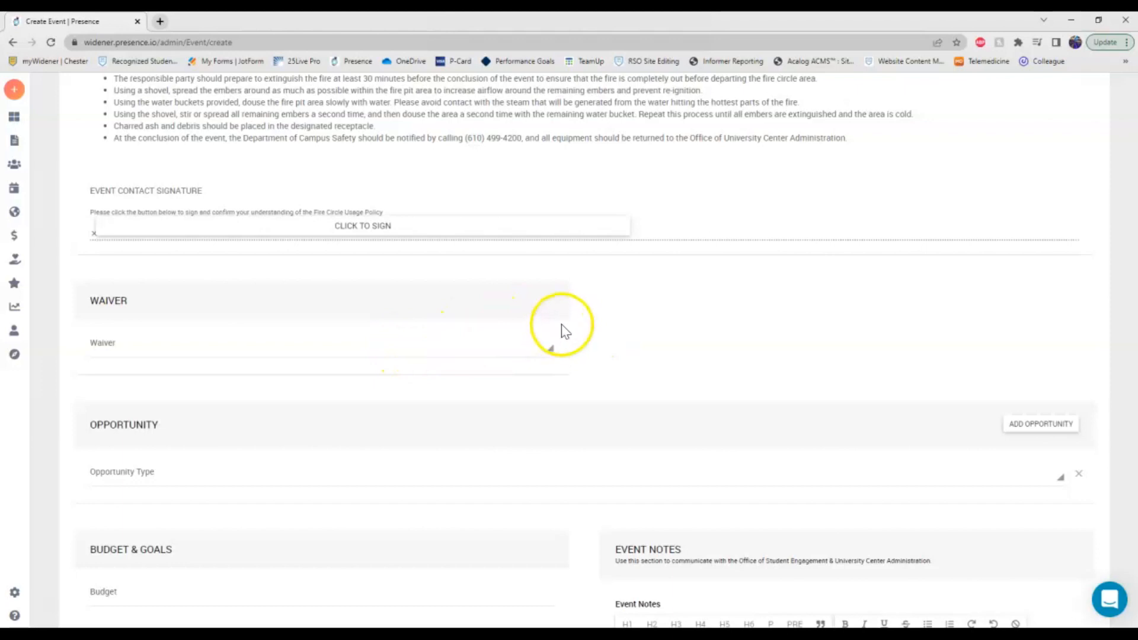
scroll(557, 383, down, 2)
scroll(539, 347, down, 3)
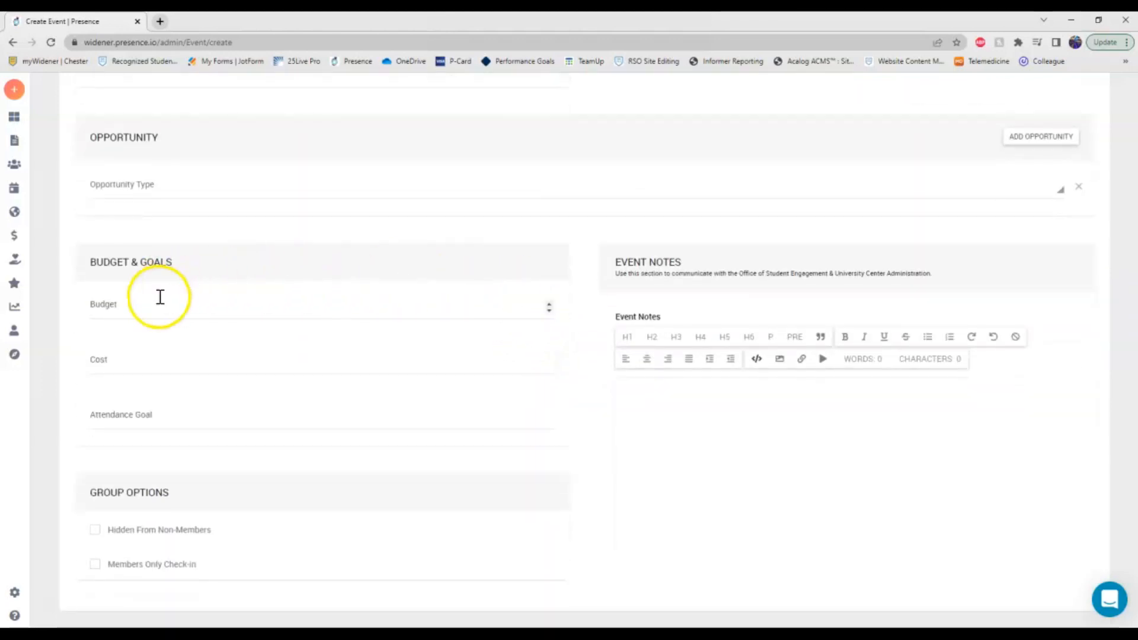
Enter Budget 500, Cost 479 and Attendance Goal 50, leaving Event Notes empty.
click(216, 305)
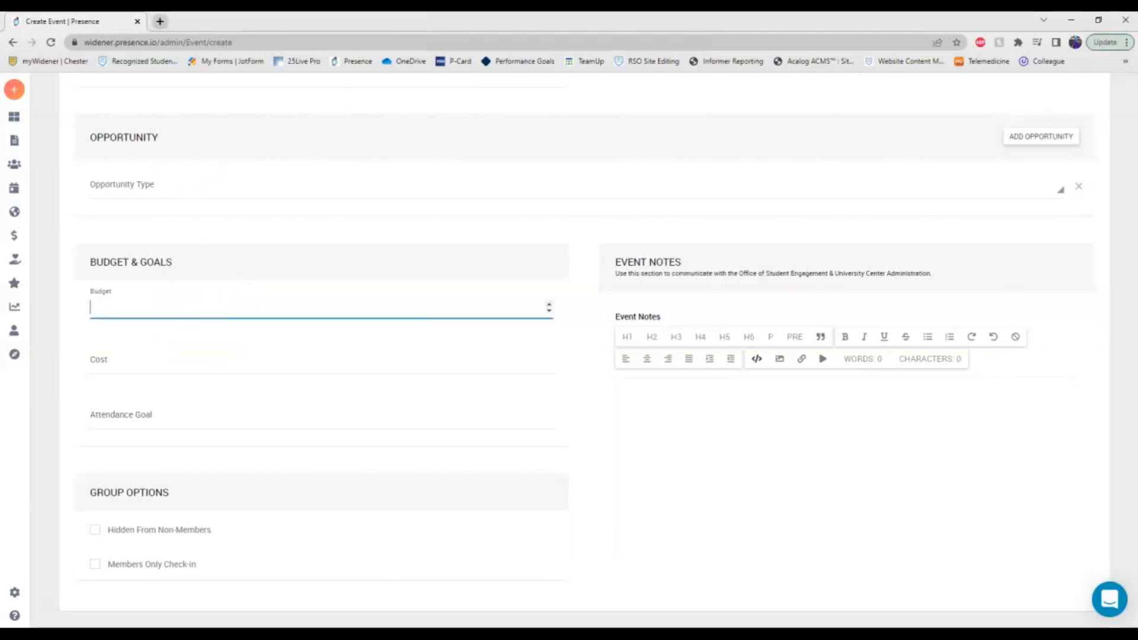
text(500)
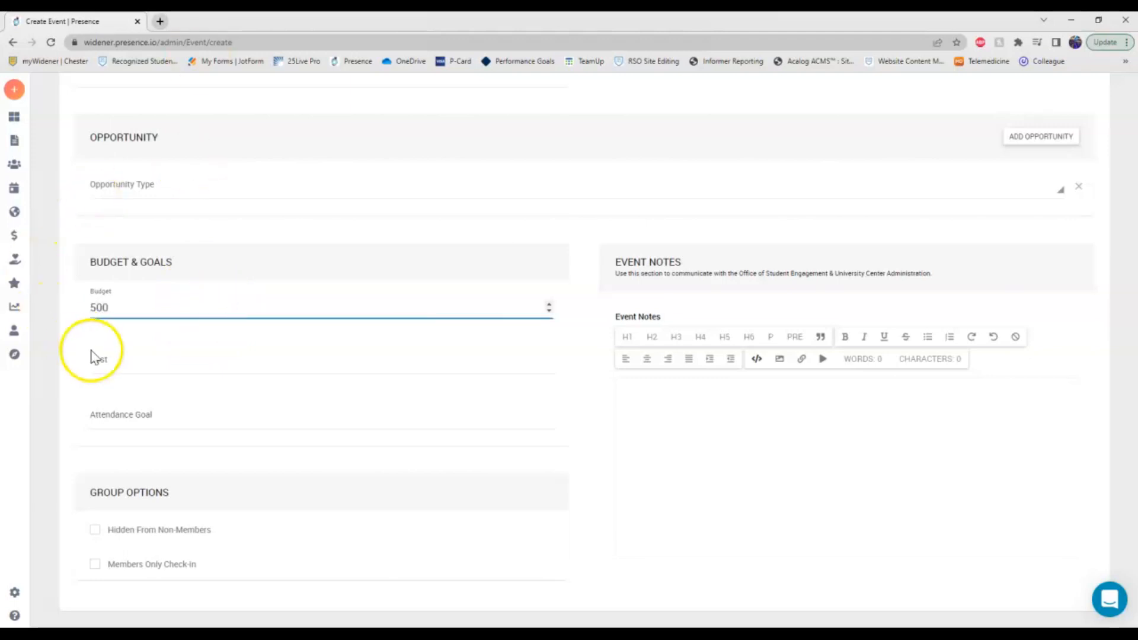
click(93, 358)
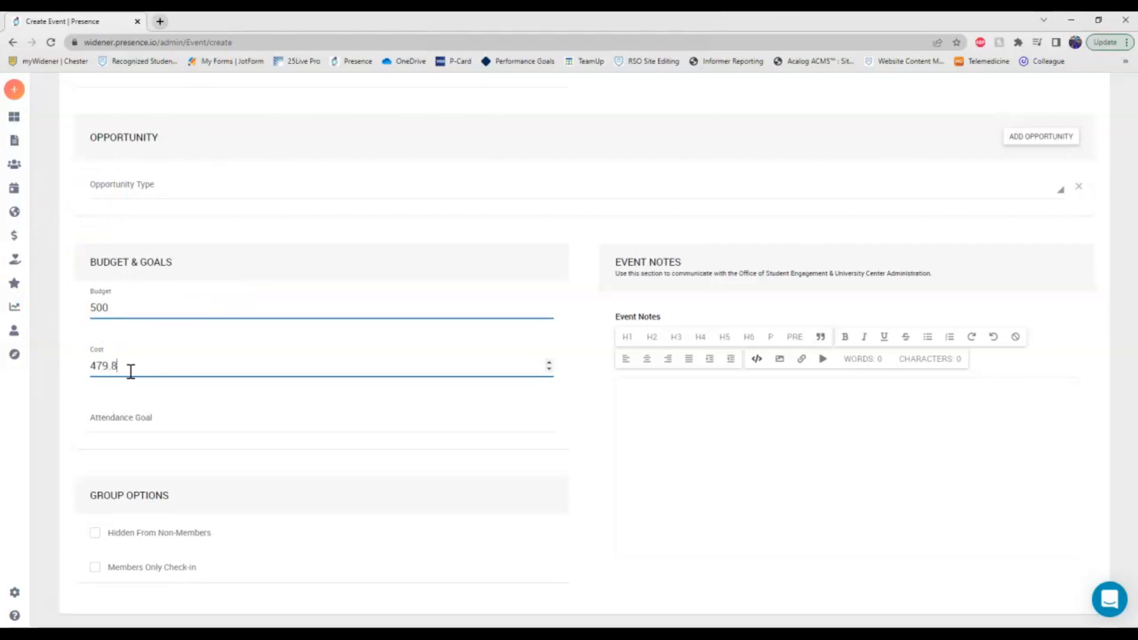
click(149, 422)
text(50)
click(656, 450)
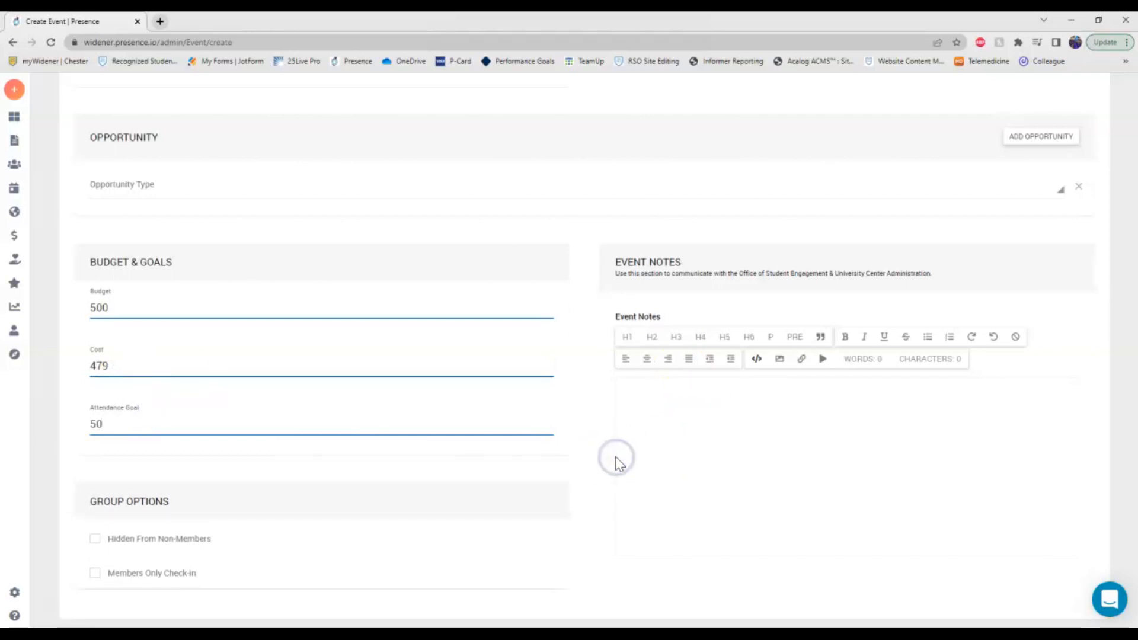
click(544, 566)
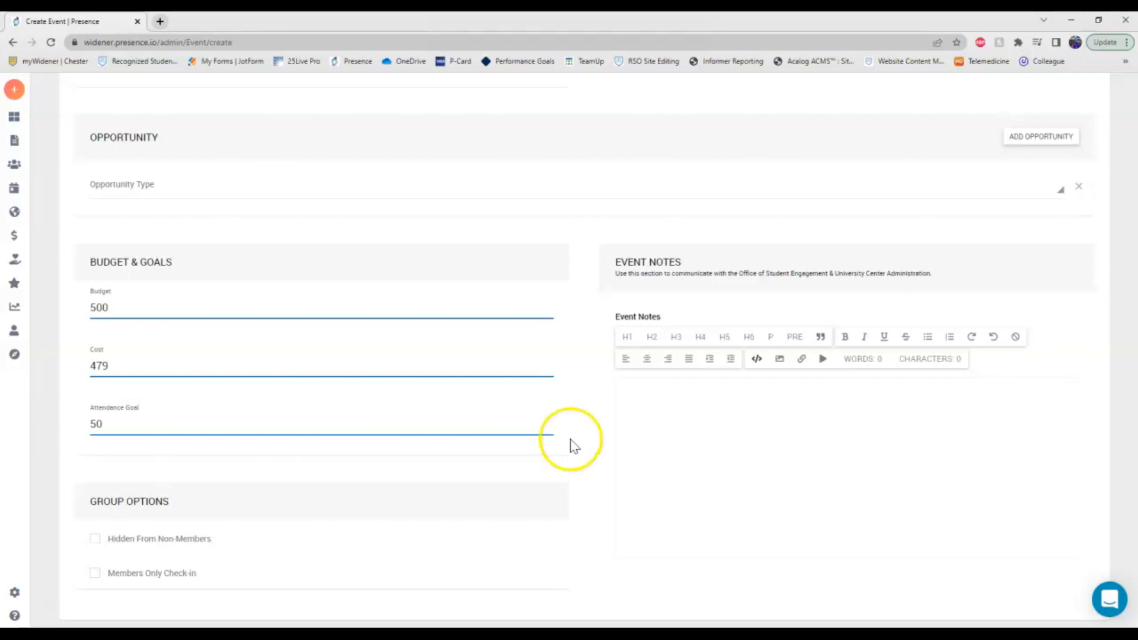
click(761, 445)
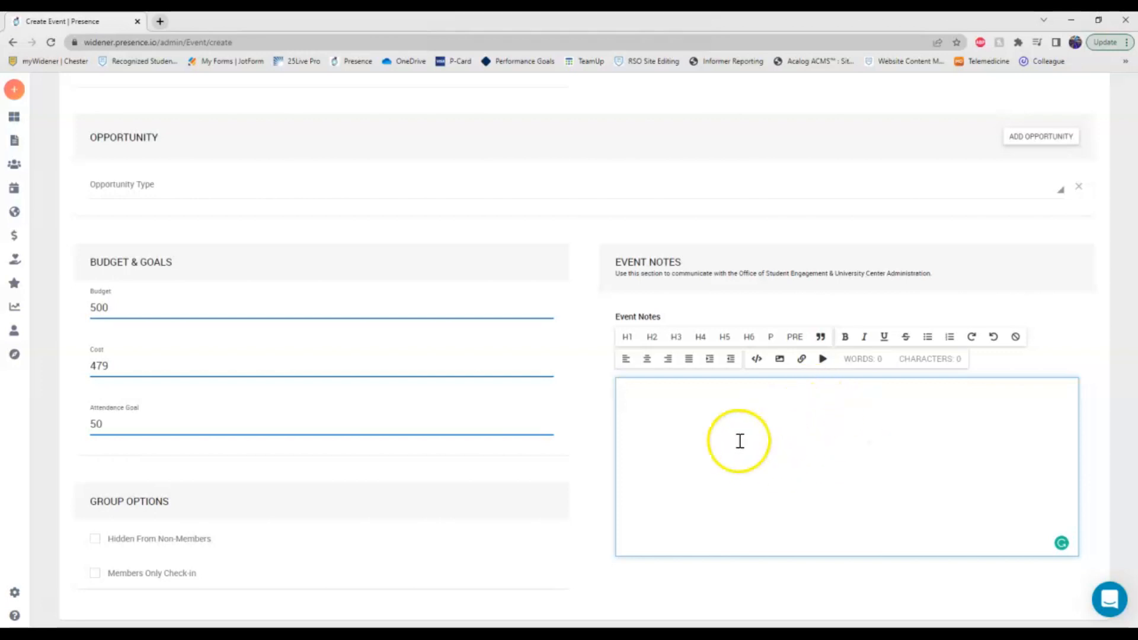
scroll(104, 467, down, 1)
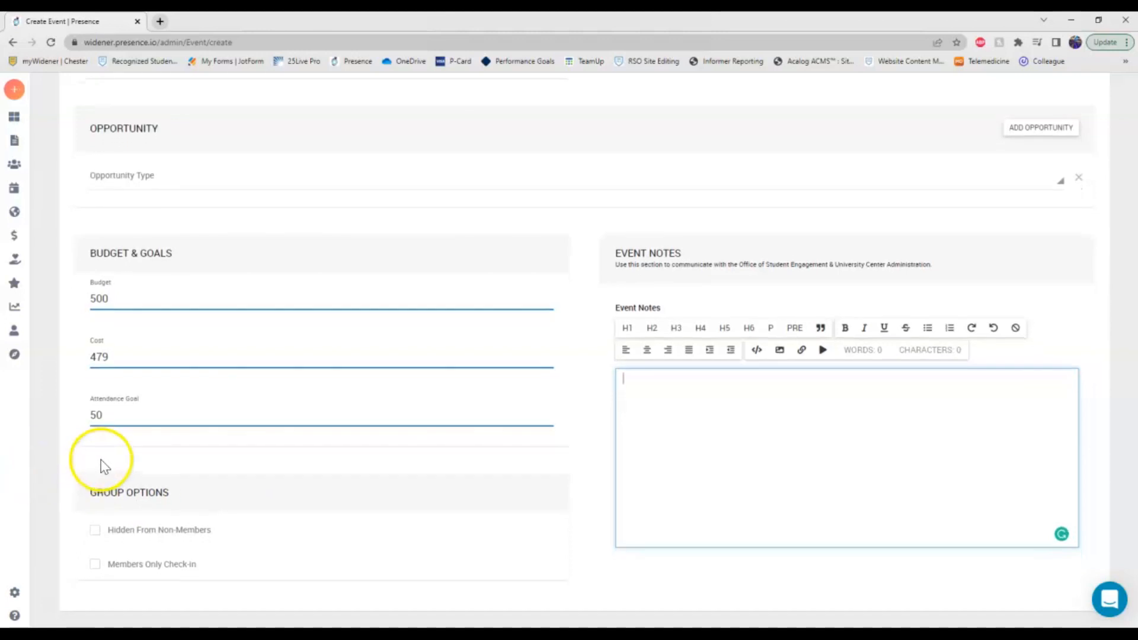
click(93, 534)
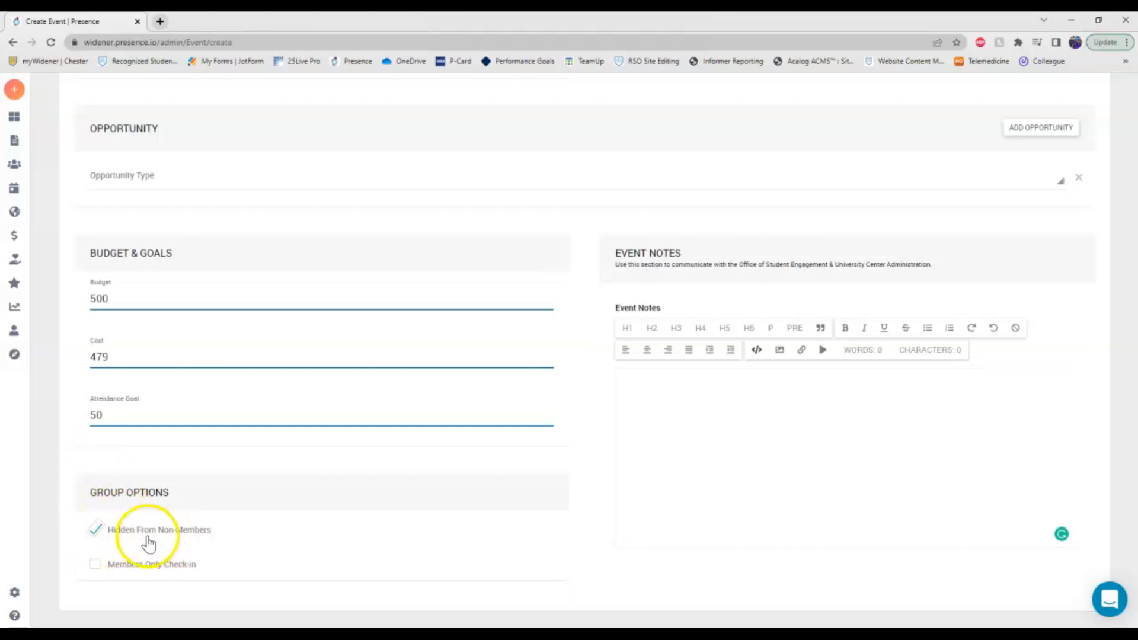
click(95, 531)
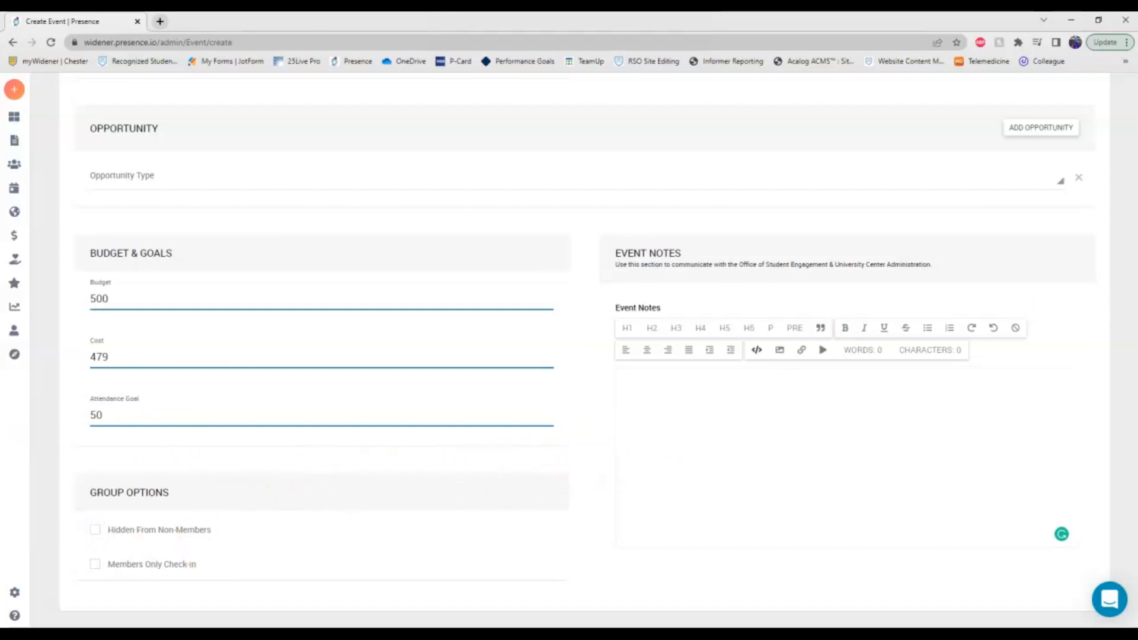
drag(1110, 445, 1113, 118)
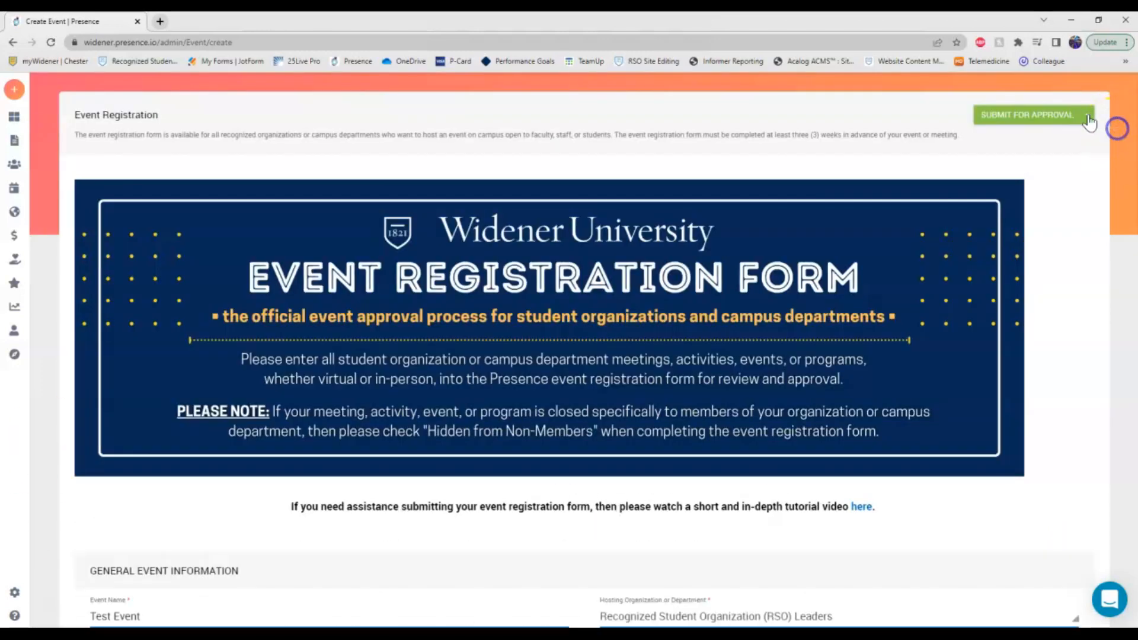
Submit the Event Registration form for approval.
click(1046, 116)
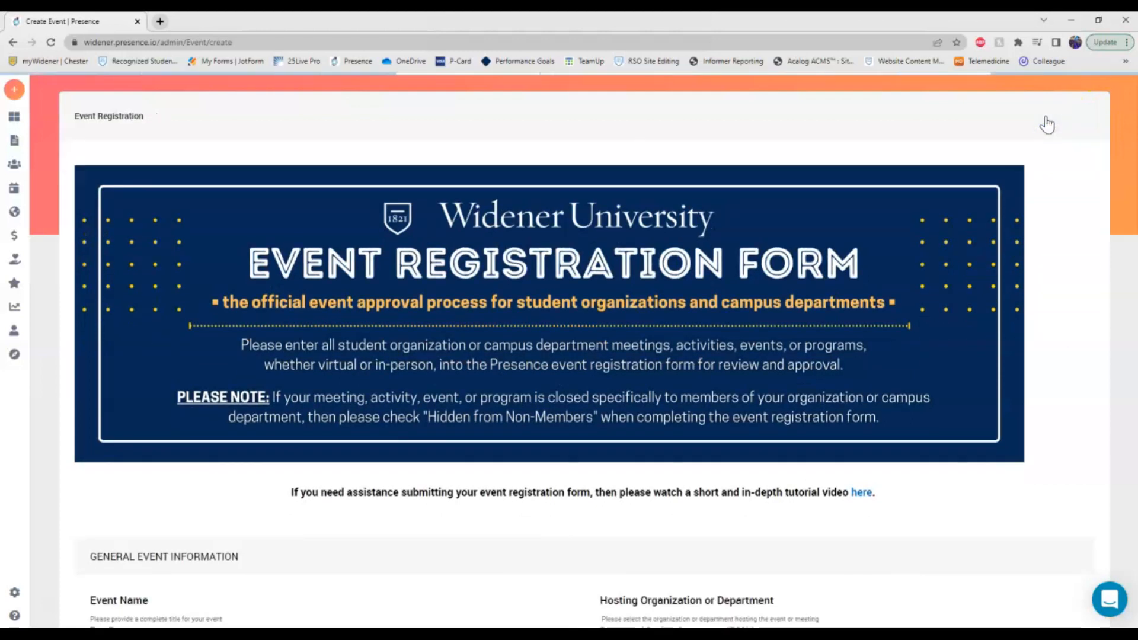